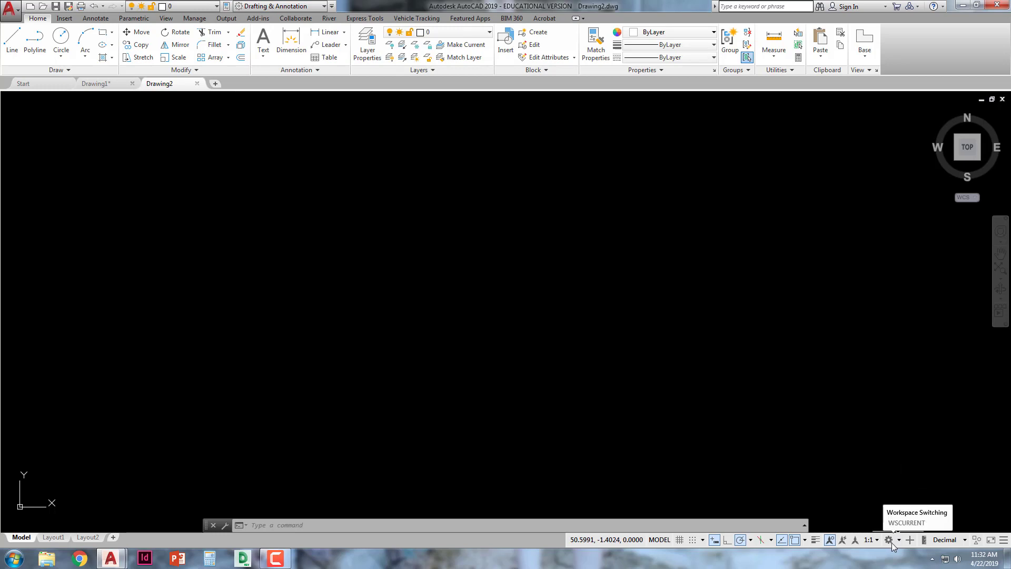
- Try the 3D Basics workspace and switch to the 3D Modeling workspace
click(899, 543)
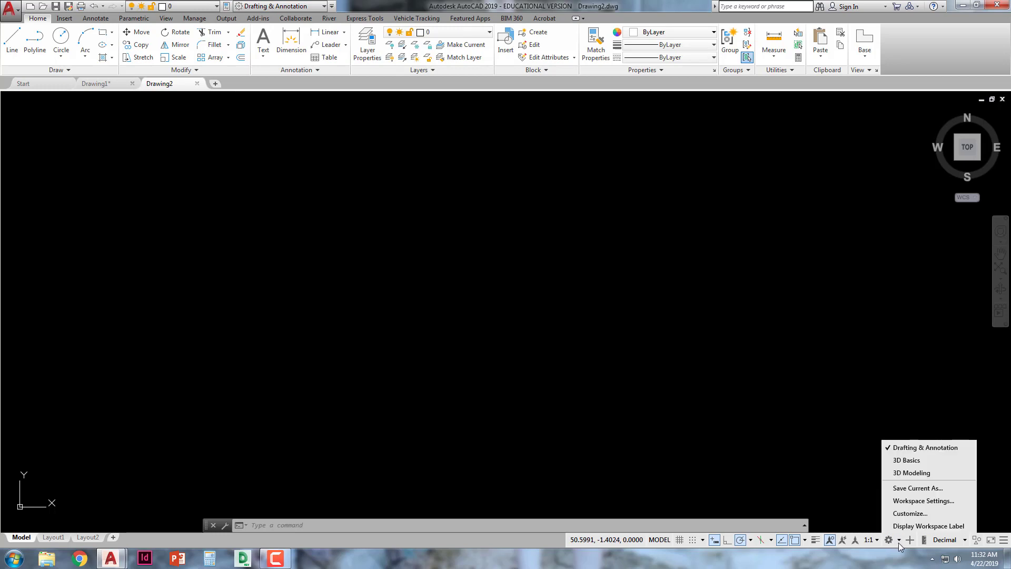
click(775, 419)
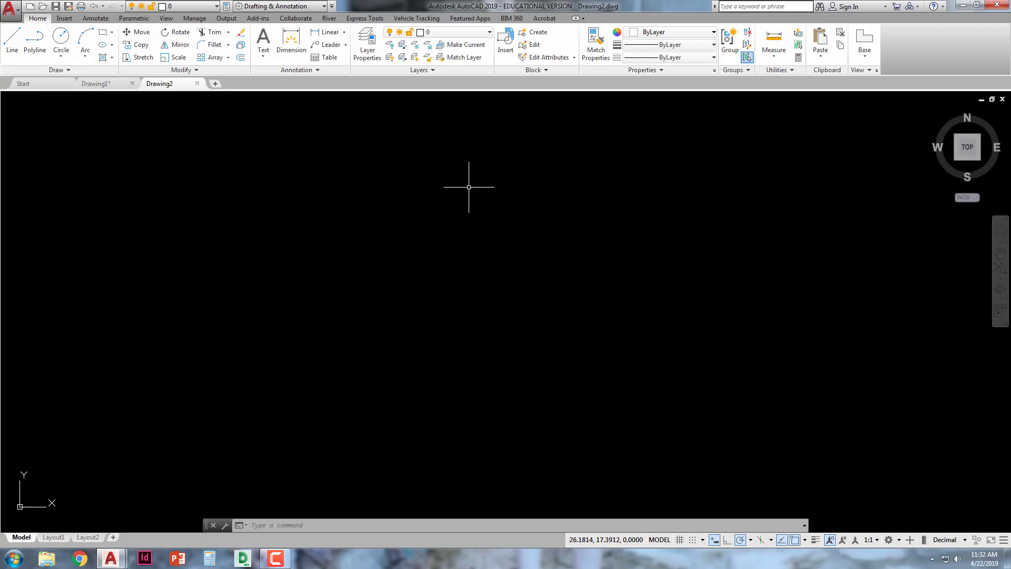
click(324, 6)
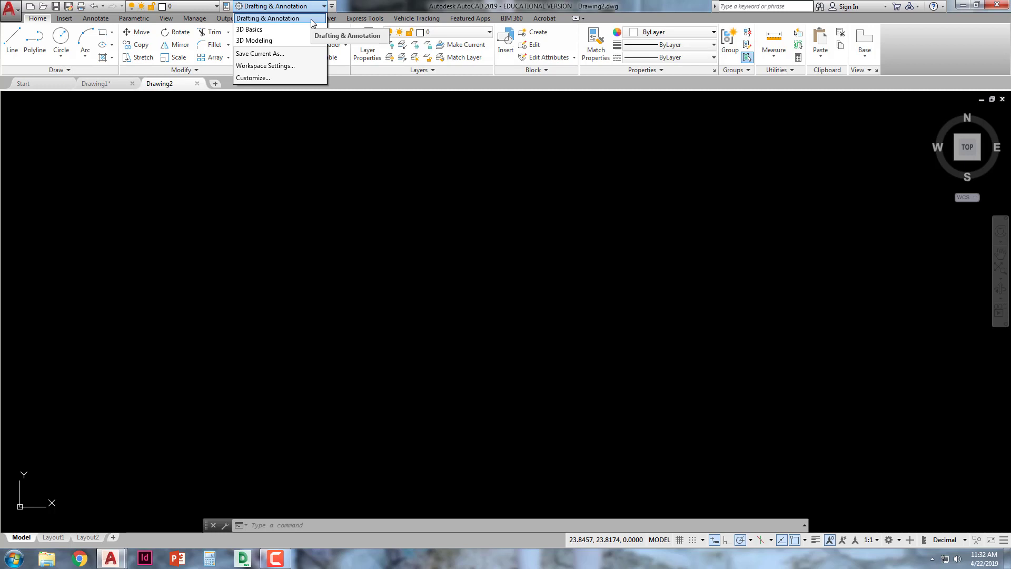
click(280, 30)
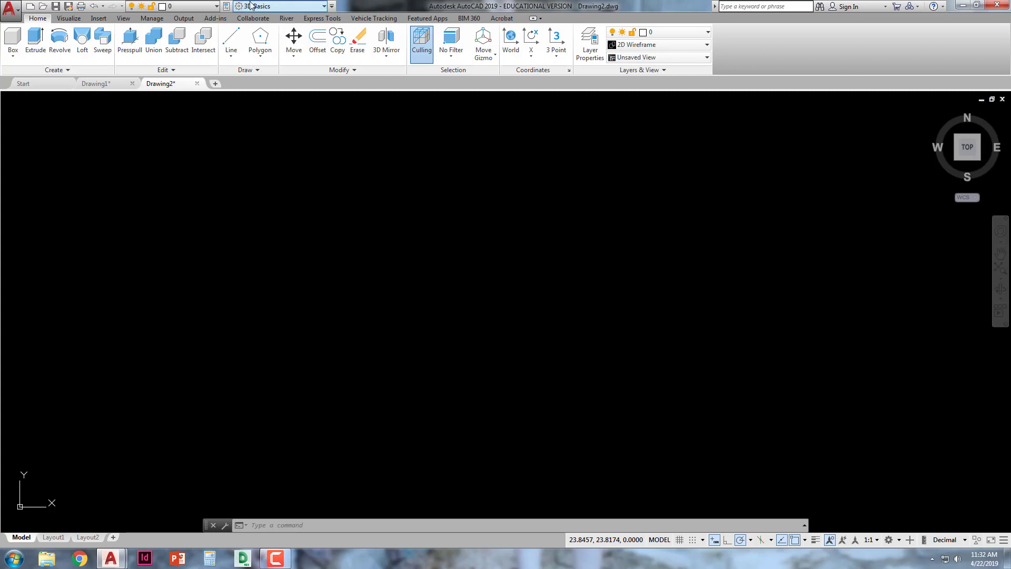
click(323, 7)
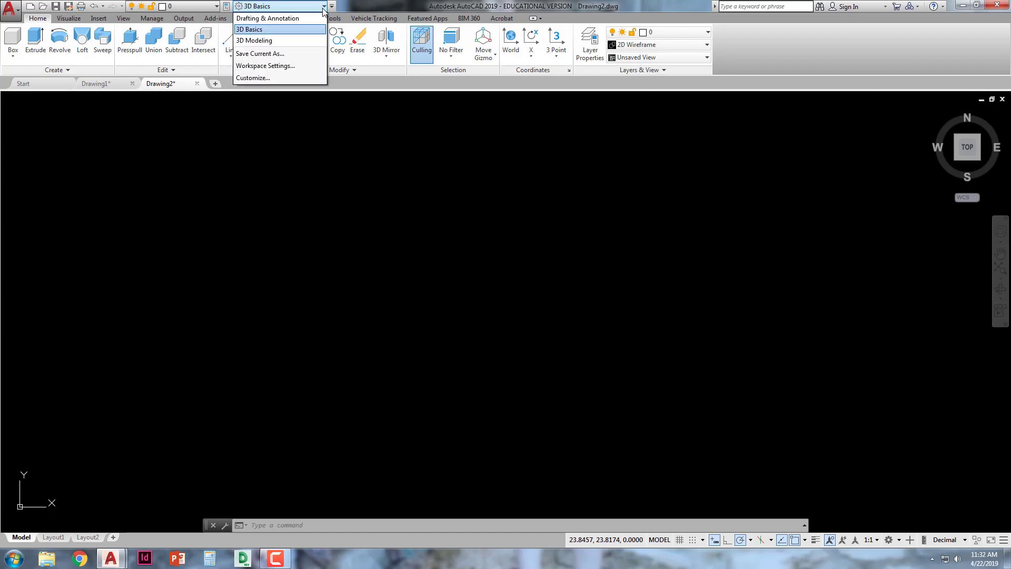
click(296, 42)
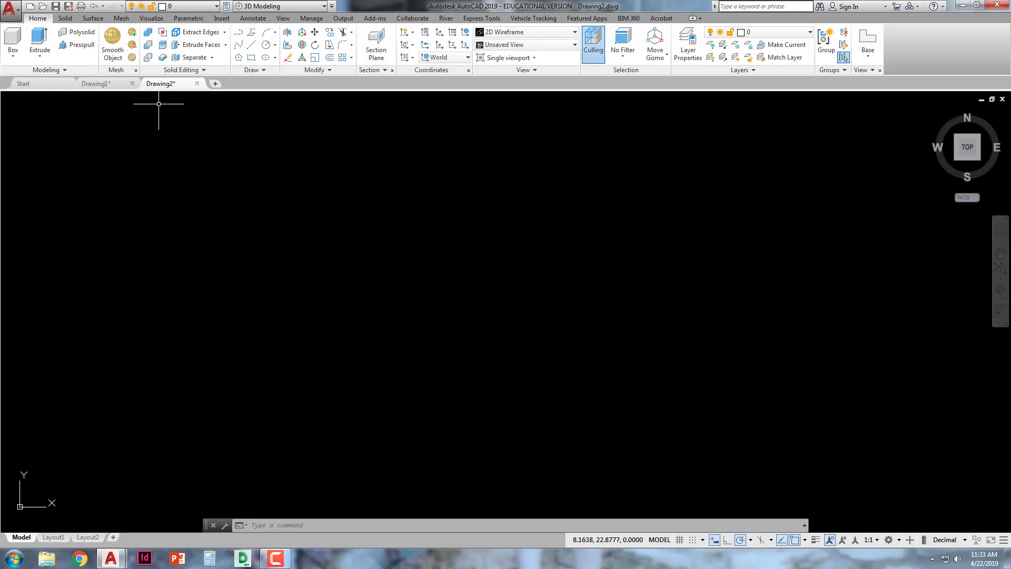
- Create a solid box with a base of about 12 by 11 units and a height of 10
click(7, 43)
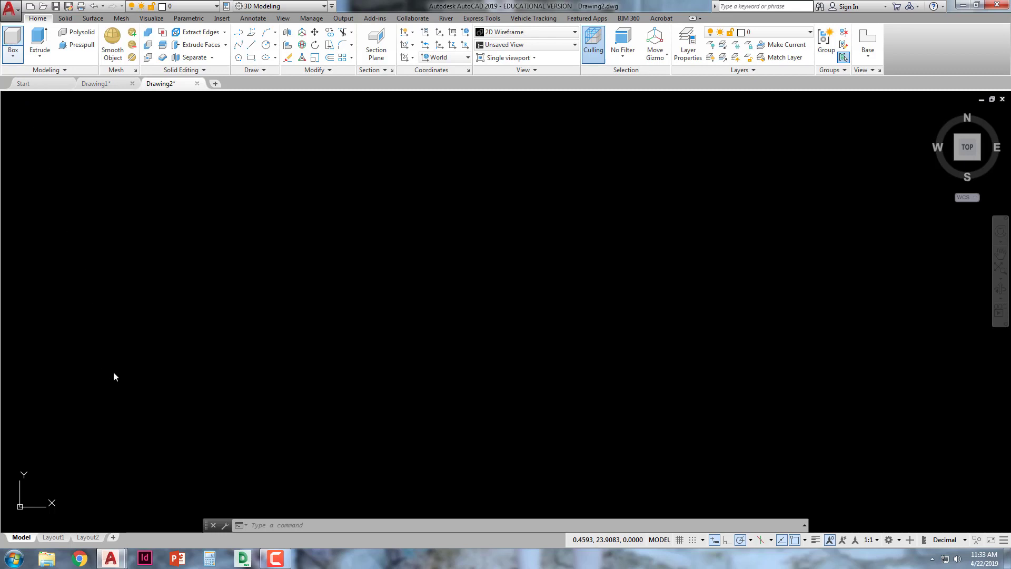
click(101, 391)
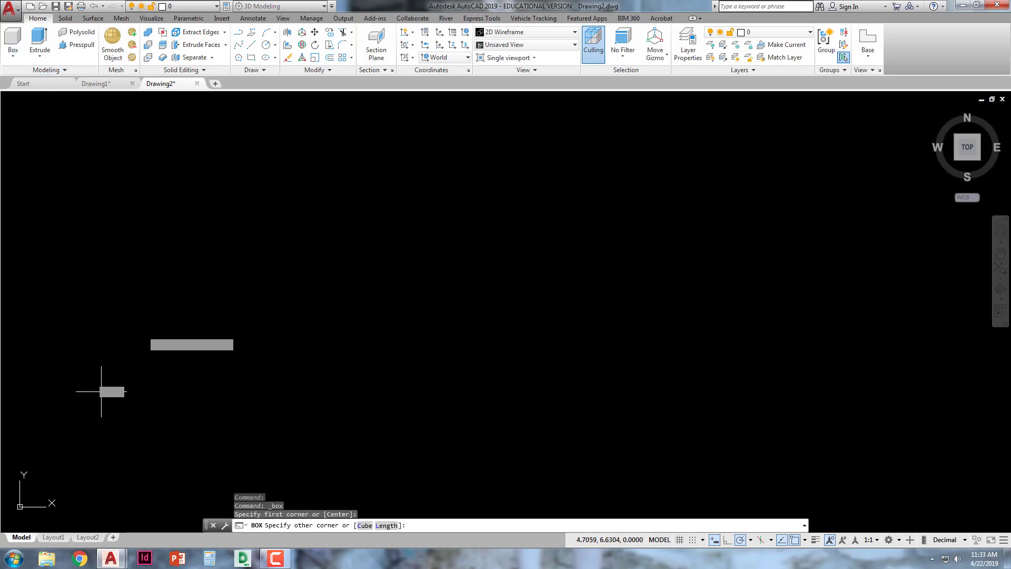
click(308, 195)
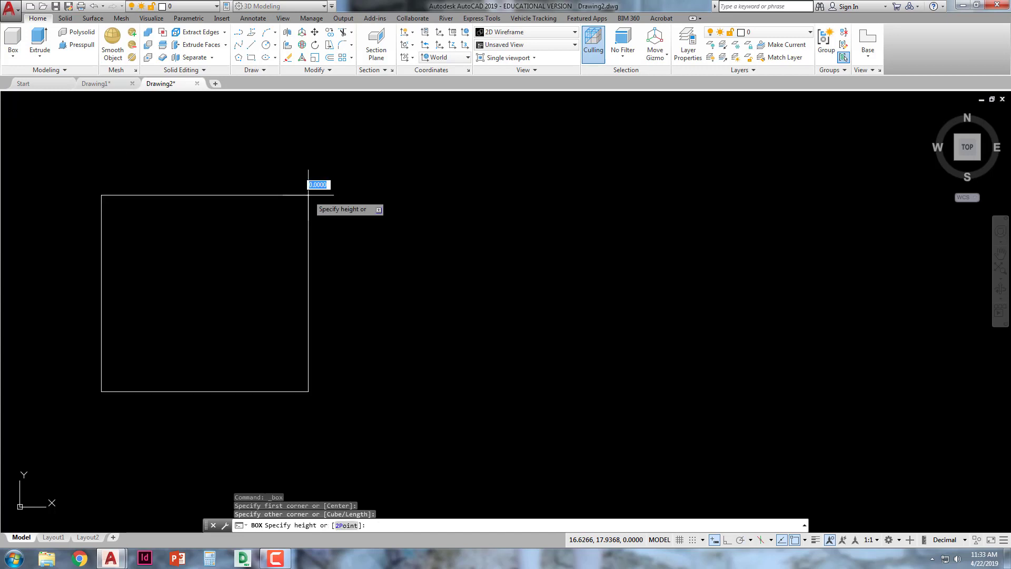
text(10)
key(Return)
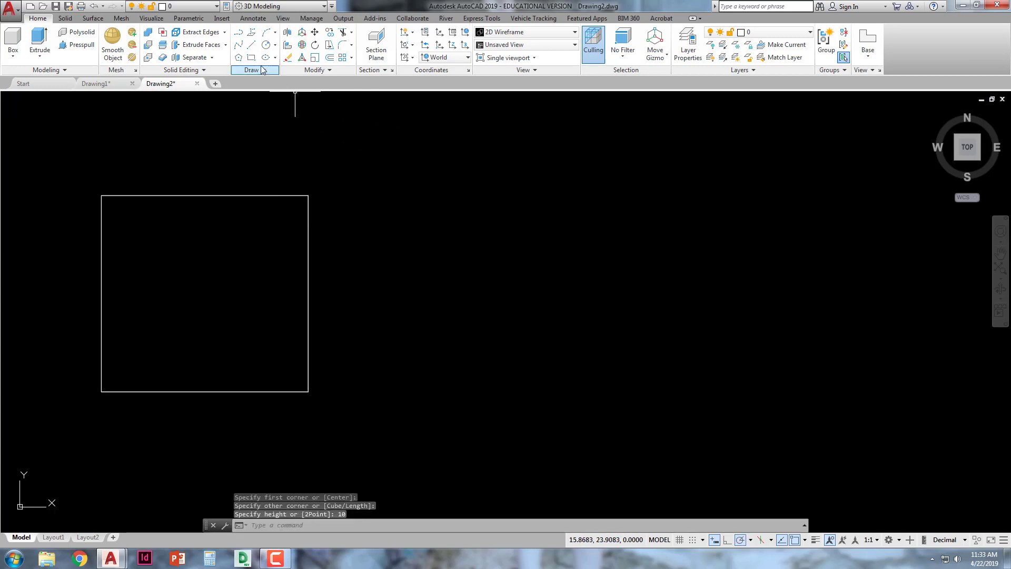
- Draw a flat rectangle of roughly the same footprint to the right of the box
click(252, 57)
click(426, 390)
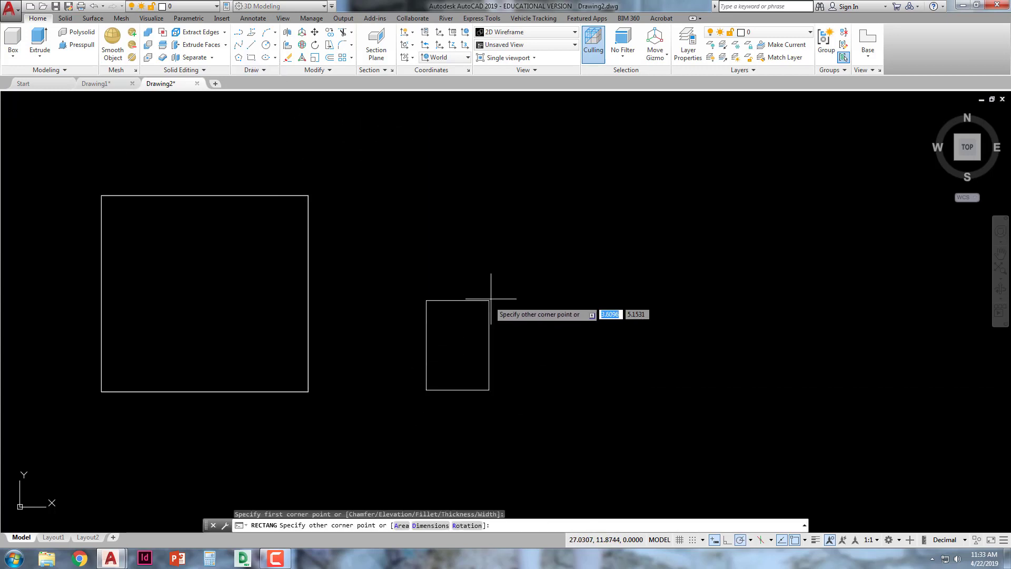
click(621, 188)
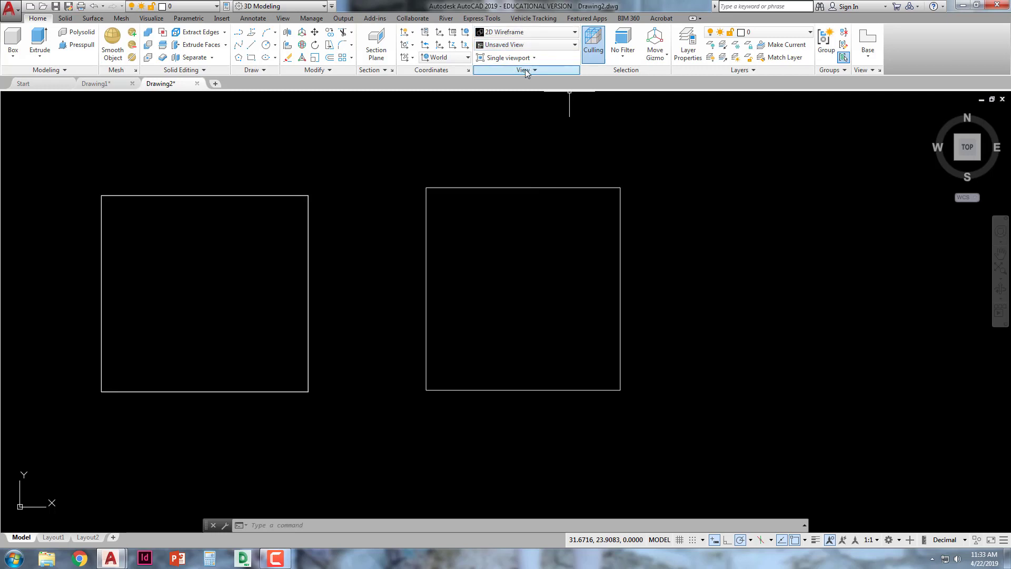
- Change the model view to SE Isometric
click(554, 33)
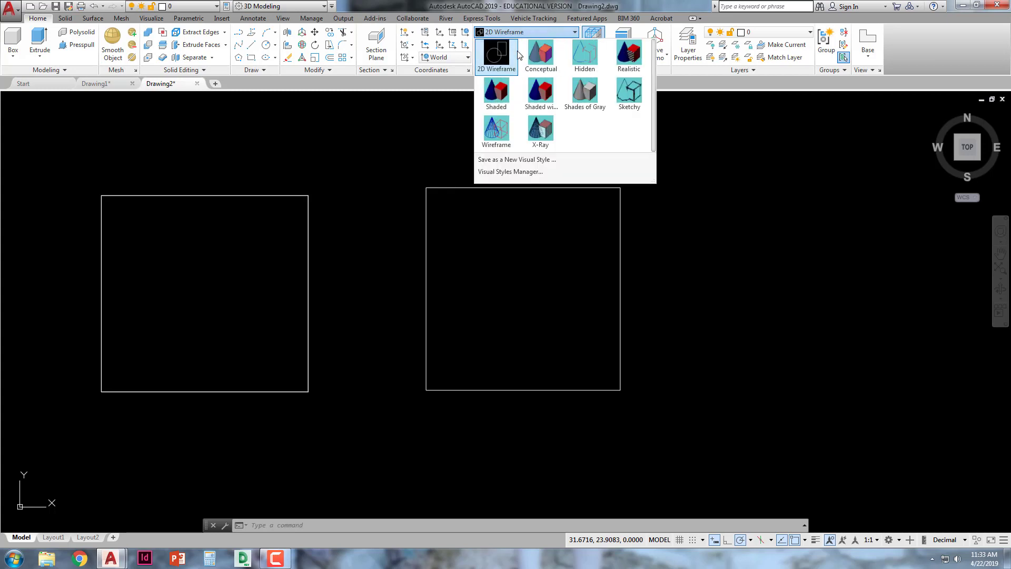
click(431, 129)
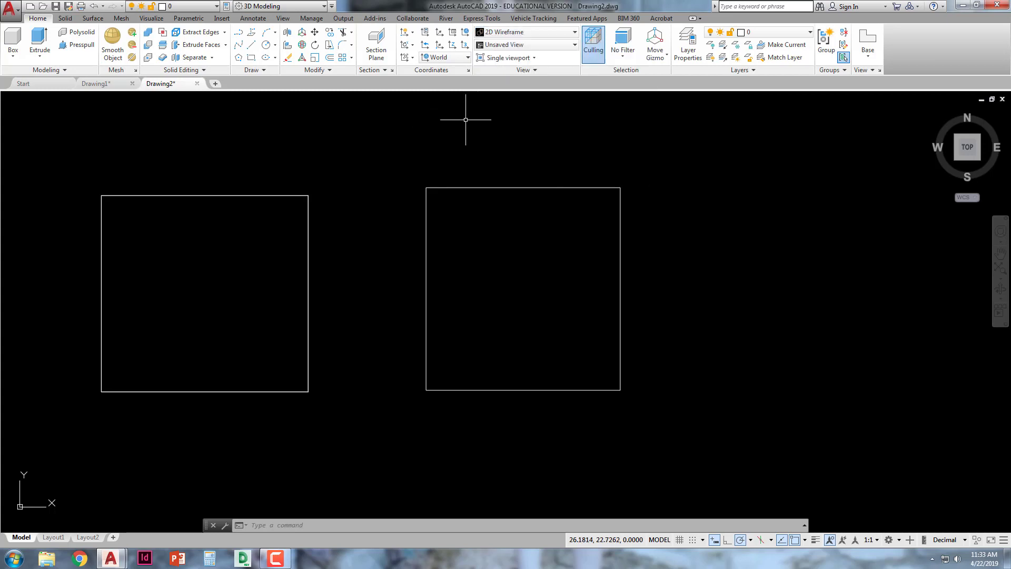
click(543, 46)
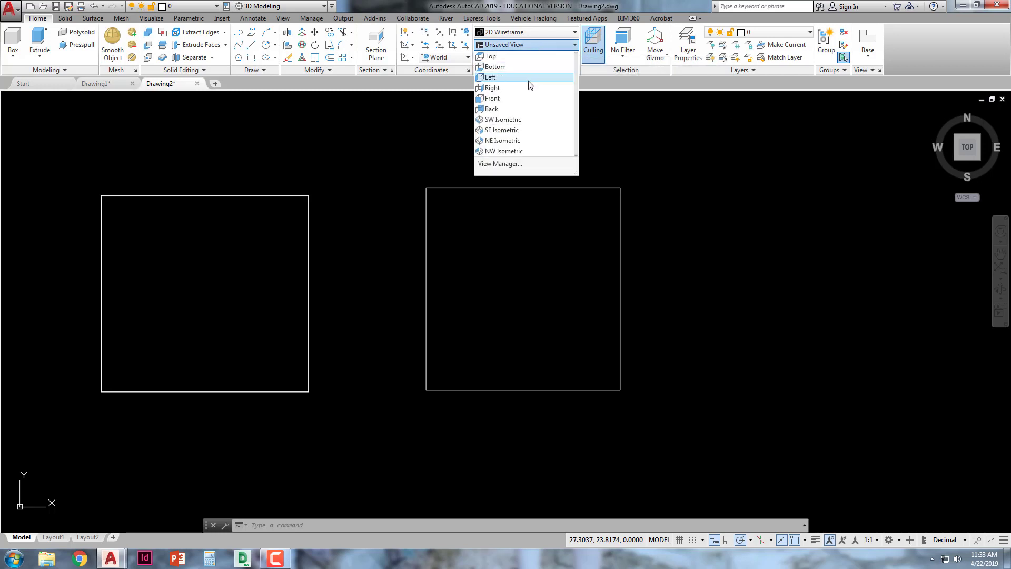
click(520, 130)
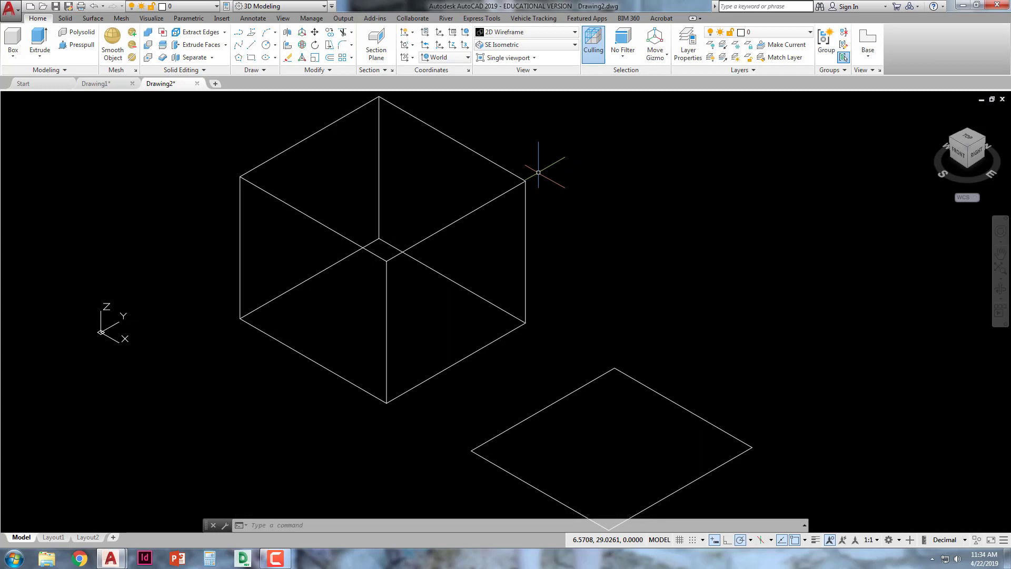
- Review the written instructions for getting into 3D mode in Drawing1 and return to Drawing2
click(97, 84)
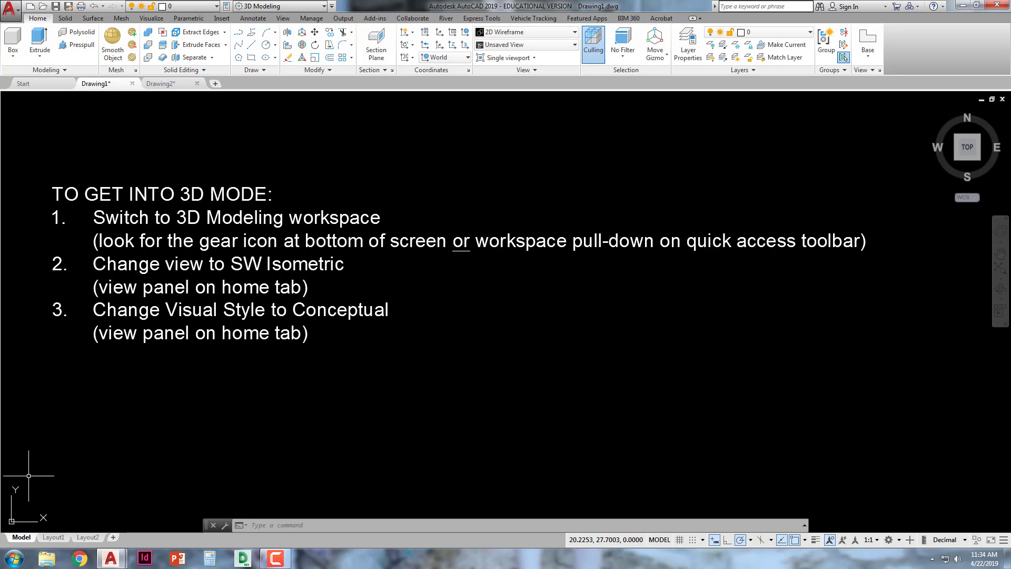
click(170, 88)
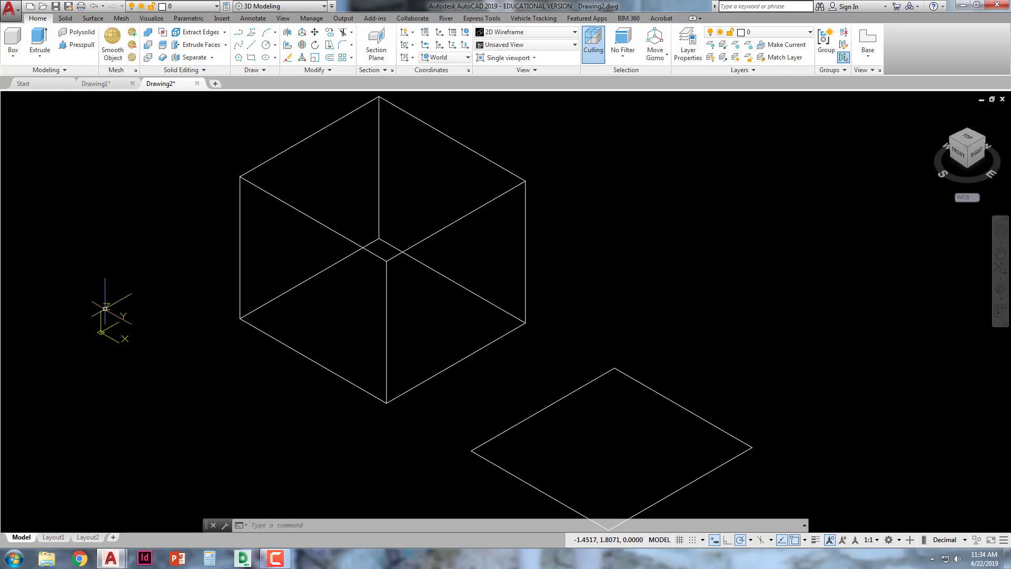
- Set the visual style of the isometric view to Conceptual
middle_drag(156, 309, 144, 295)
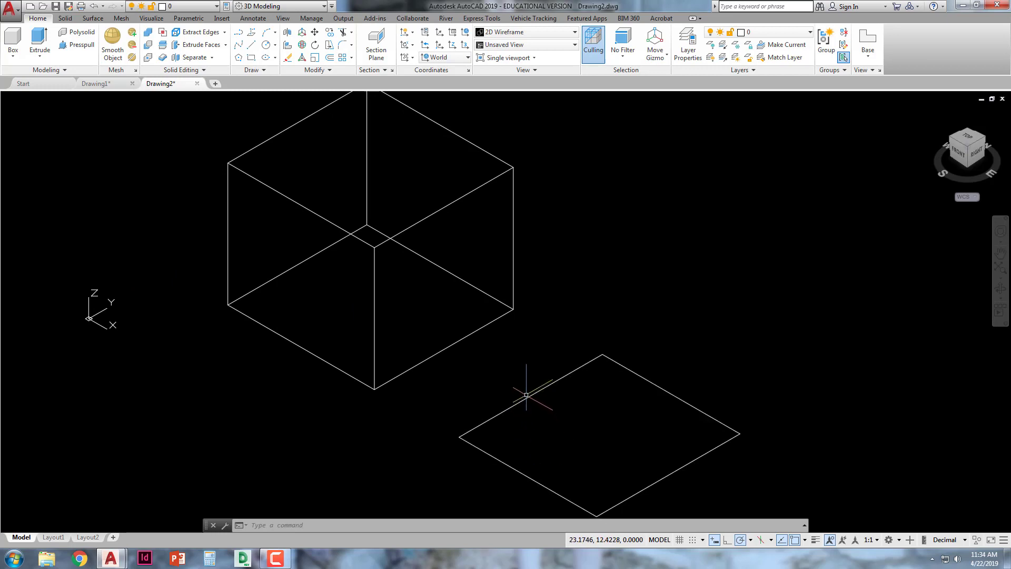
middle_drag(439, 377, 419, 384)
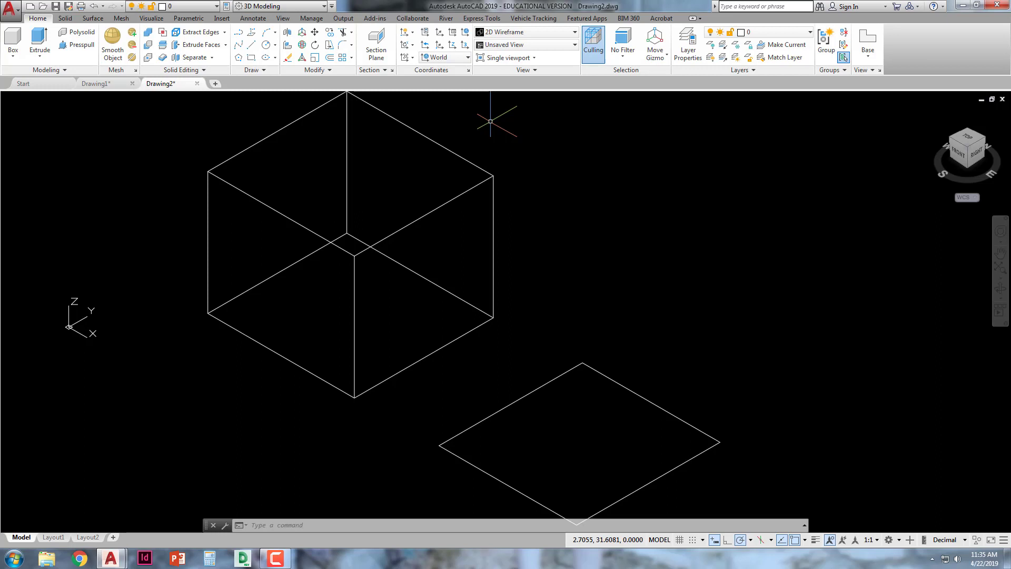
click(520, 33)
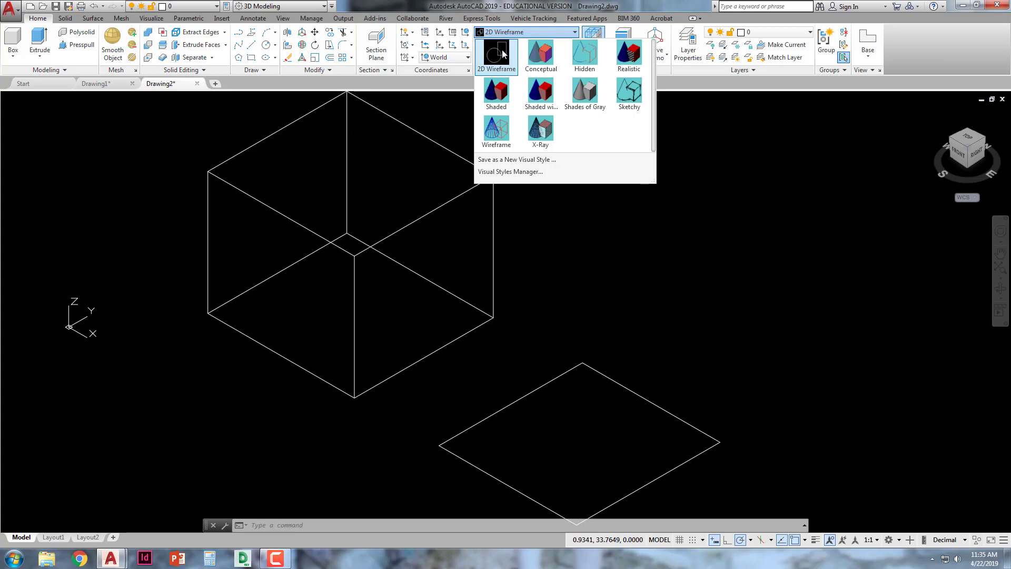
click(537, 65)
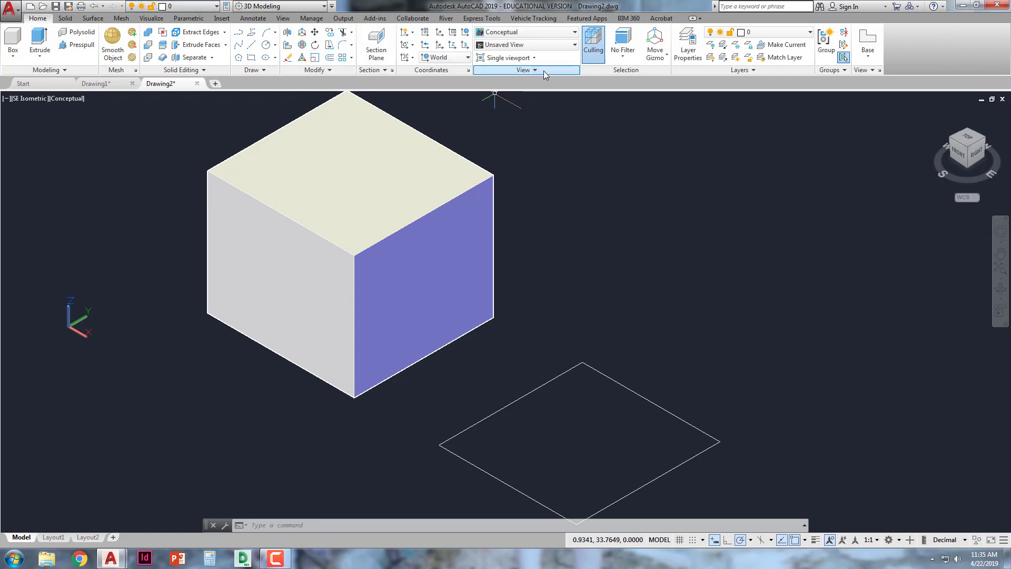
- Create a layer named red, set its color to red, and make it the current layer
click(692, 38)
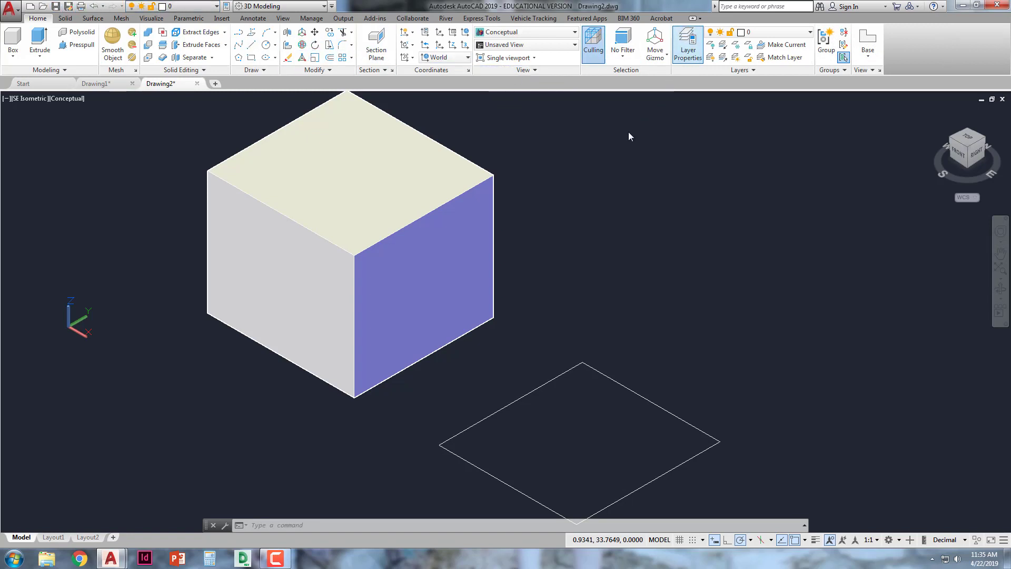
click(261, 231)
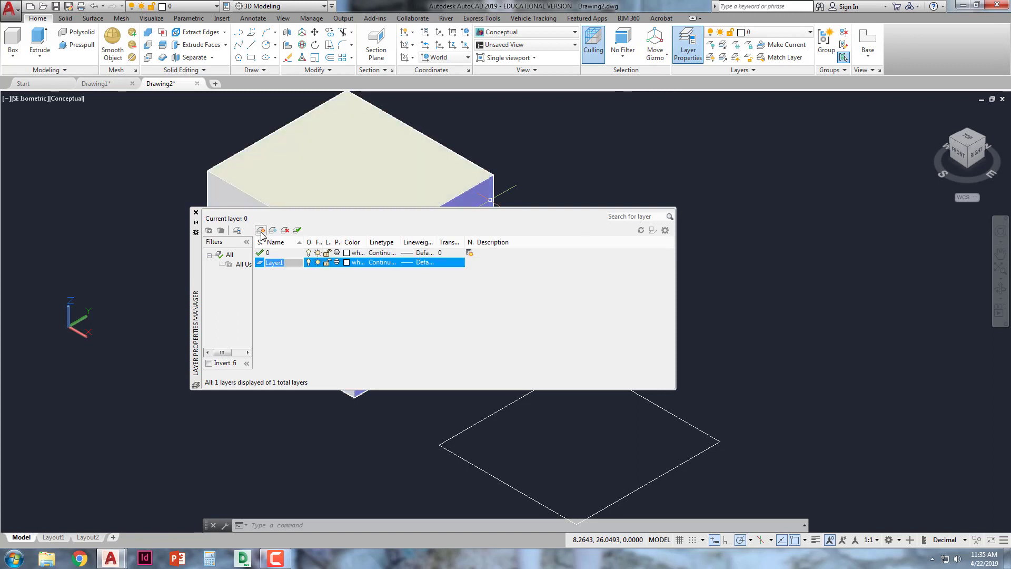
text(red)
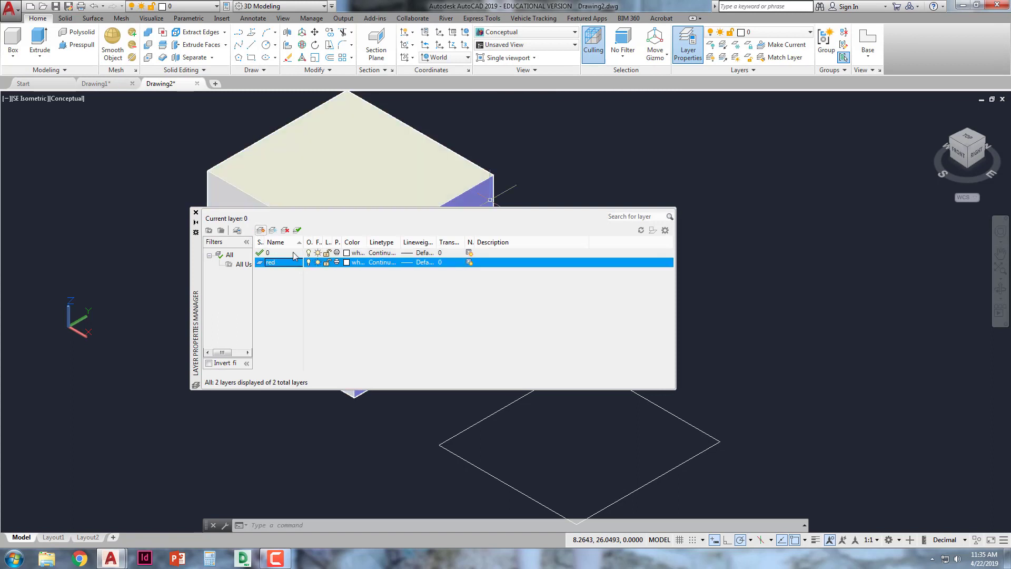
click(347, 262)
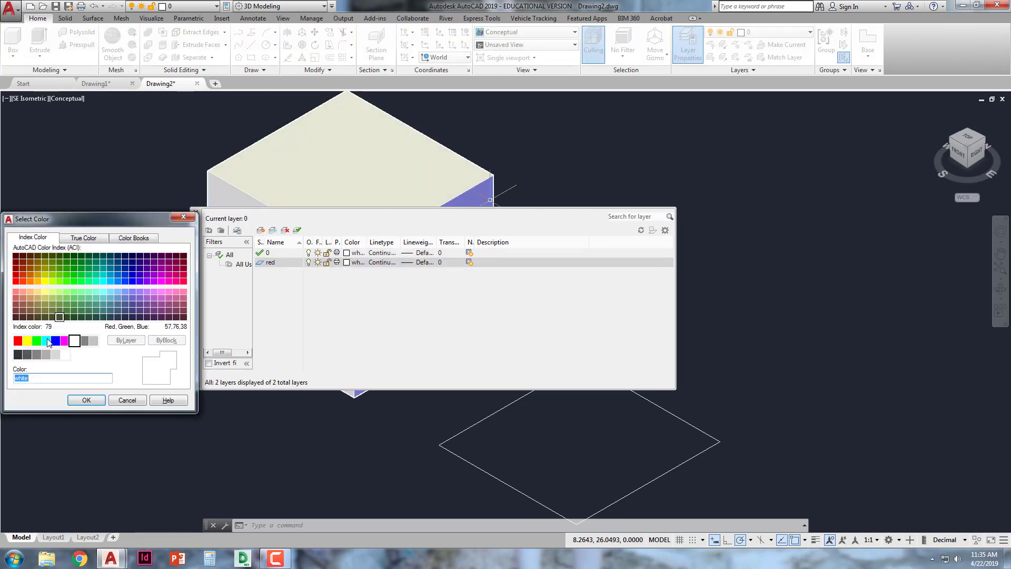
click(17, 340)
click(71, 398)
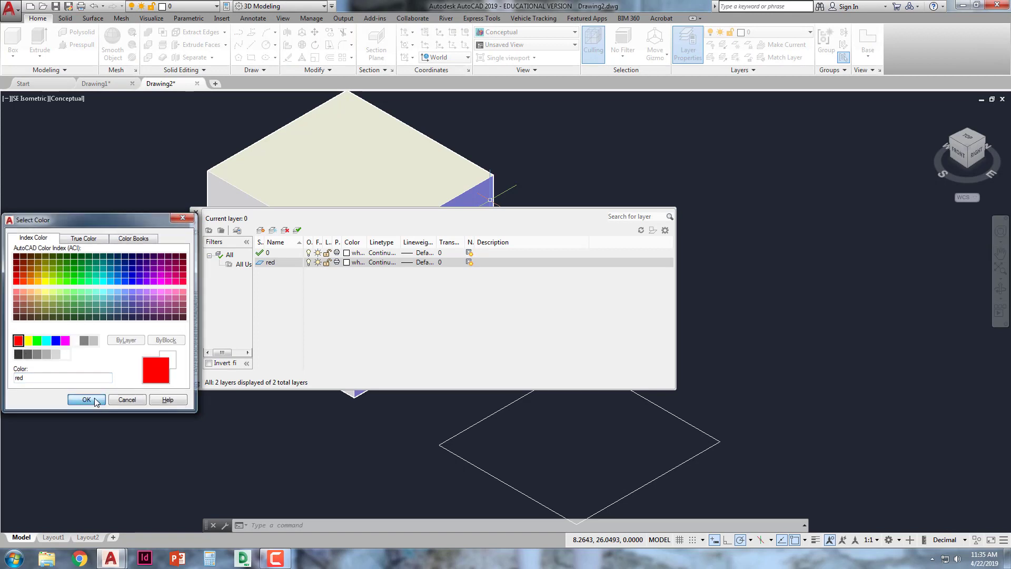
double_click(293, 262)
click(196, 213)
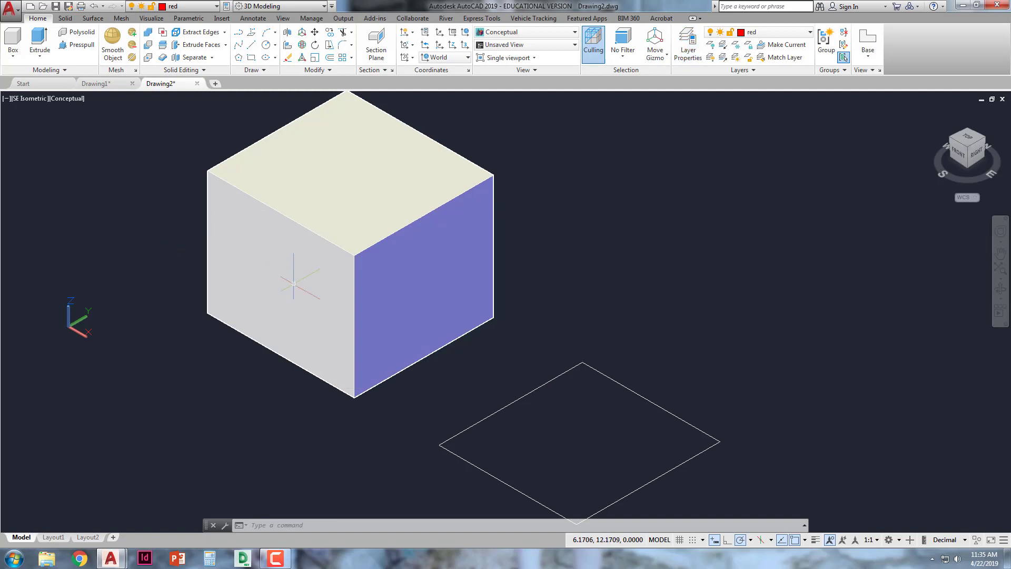
- Copy the box to the empty area on its right, beyond the rectangle
click(284, 269)
text(co)
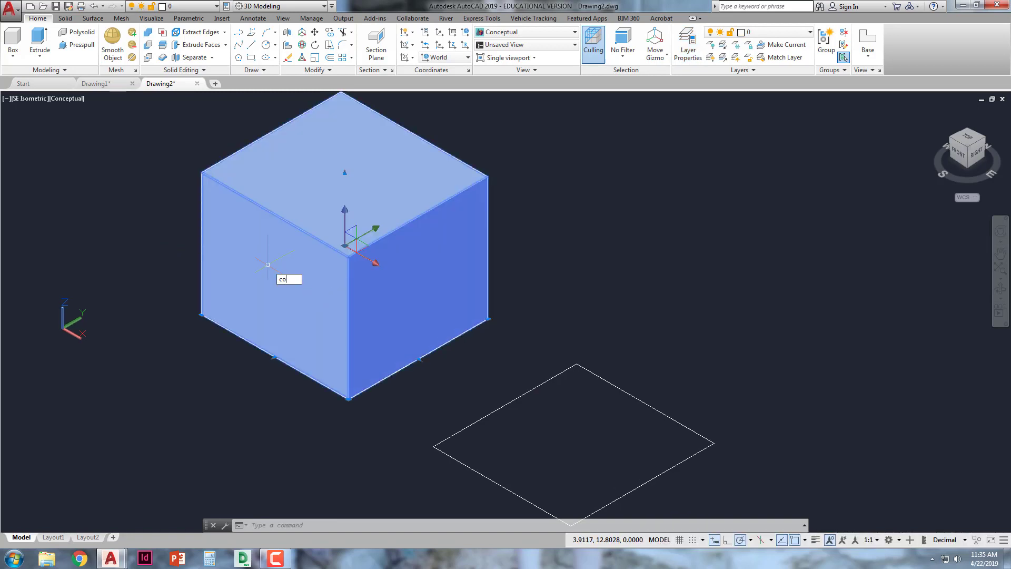
key(Return)
click(299, 302)
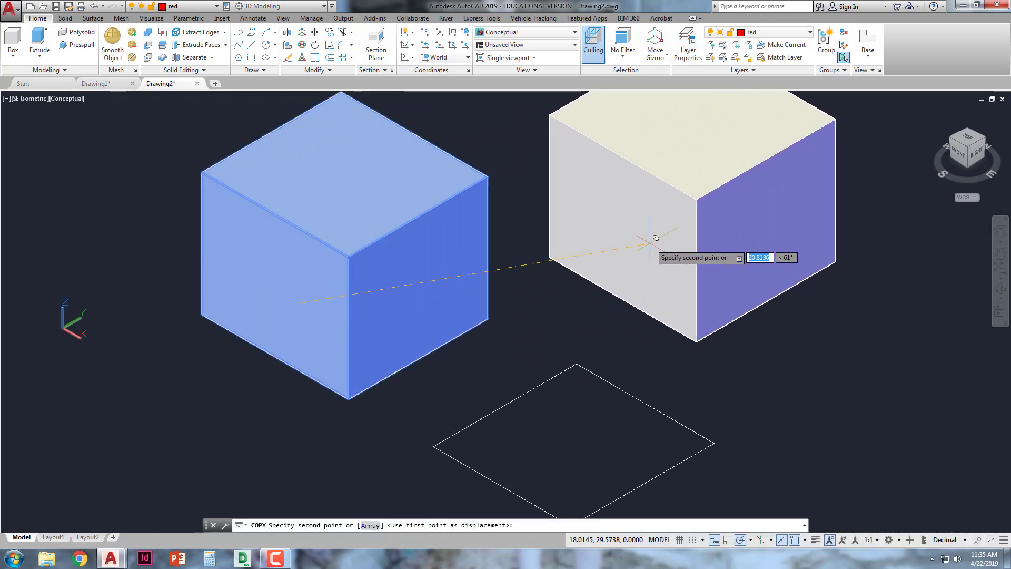
click(654, 244)
key(Return)
- Assign the copied box to the red layer
click(698, 173)
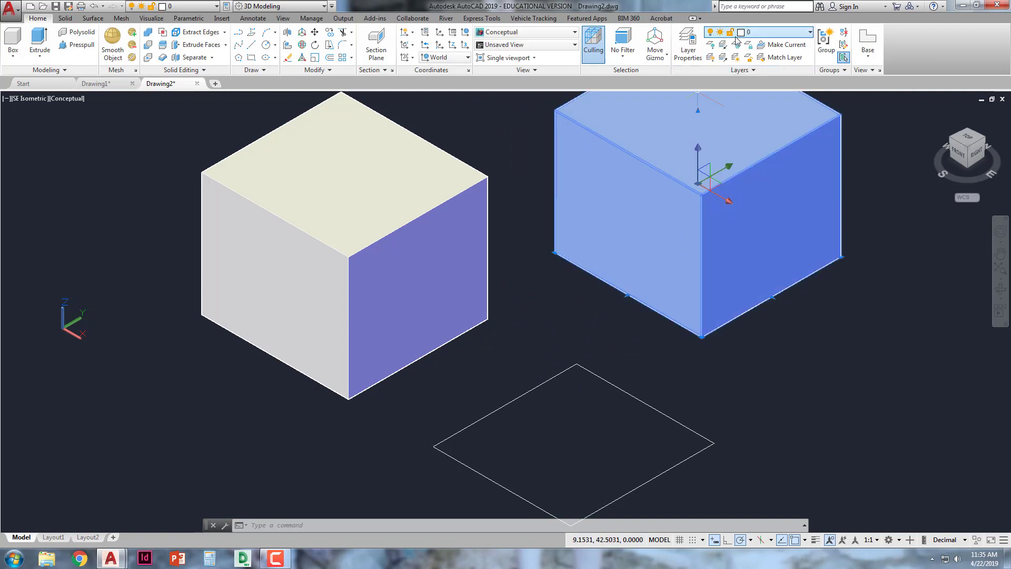
click(756, 33)
click(755, 59)
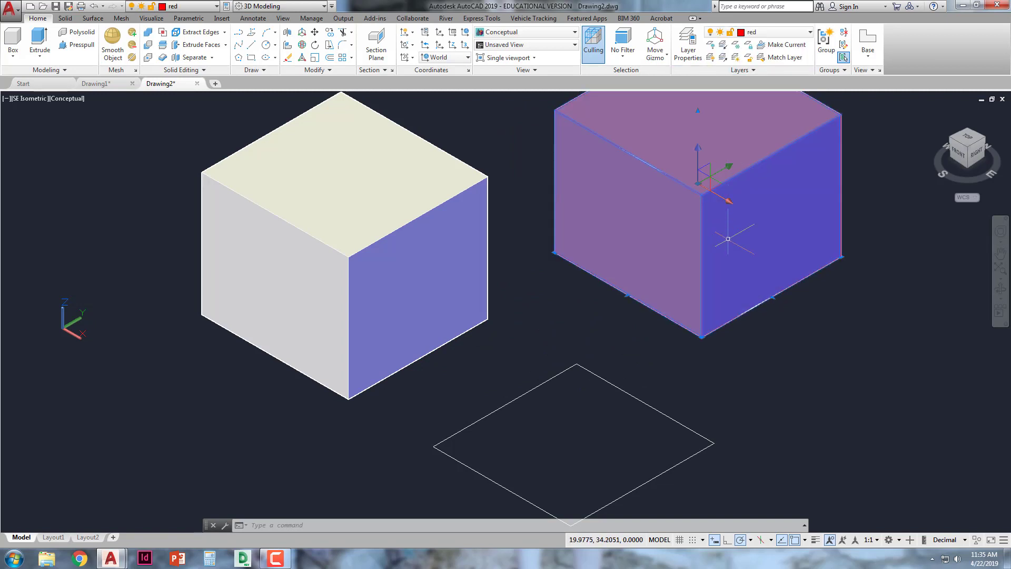
middle_drag(721, 306, 668, 356)
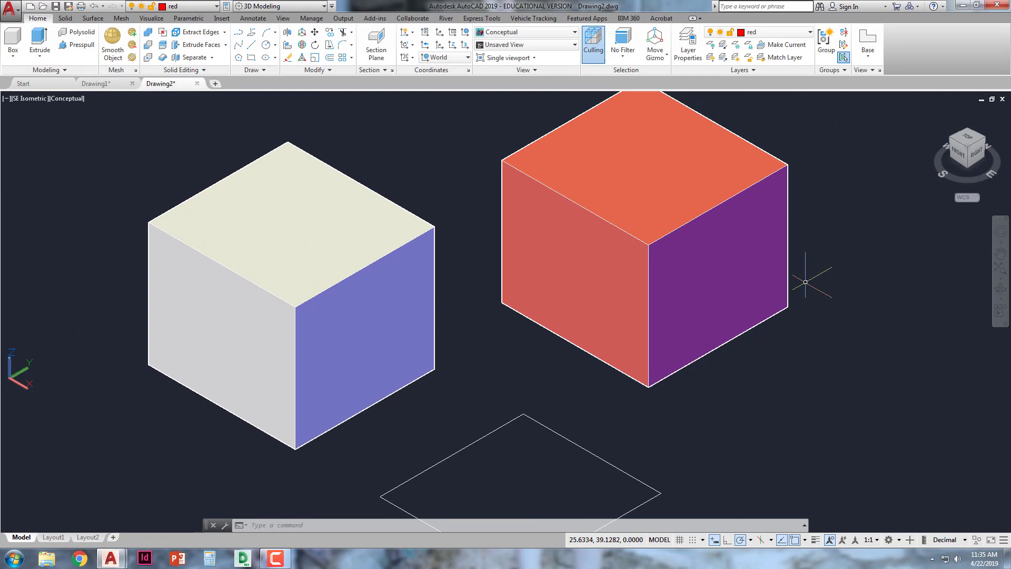
- Change the visual style to Hidden for both boxes in the isometric view
middle_drag(787, 284, 715, 306)
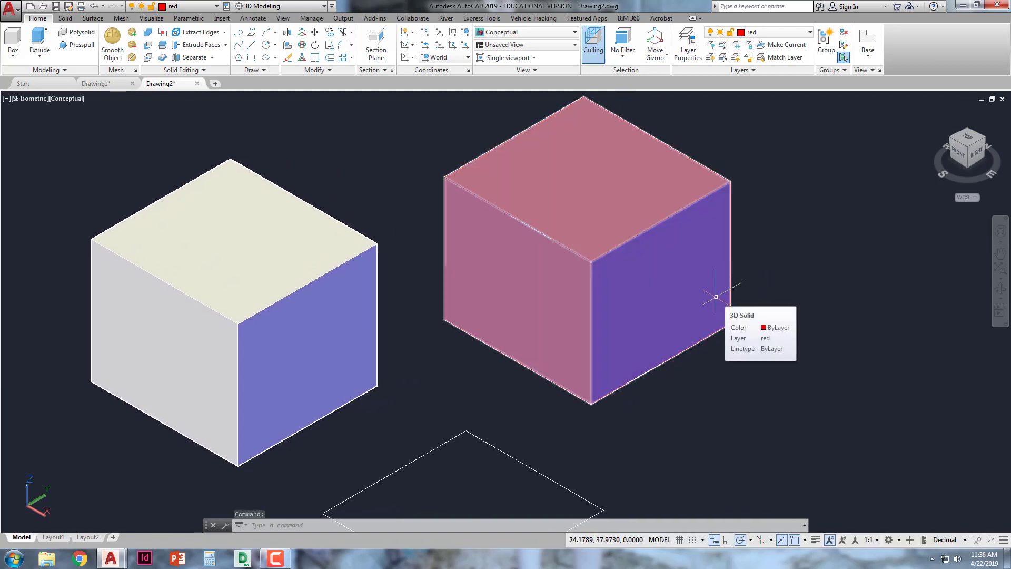
click(545, 36)
click(584, 51)
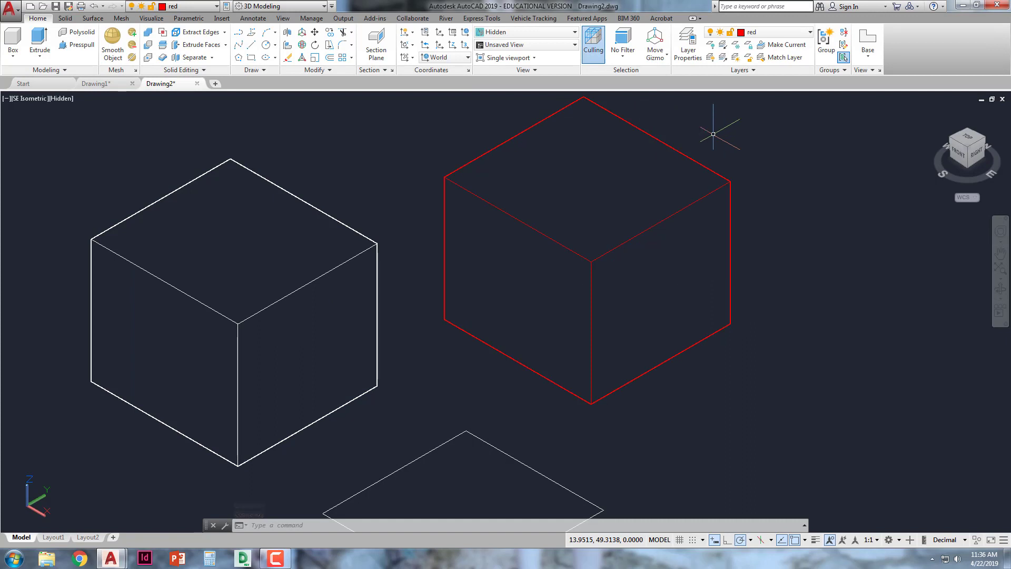
- Show both boxes in the Realistic visual style, followed by the Shaded style
click(572, 32)
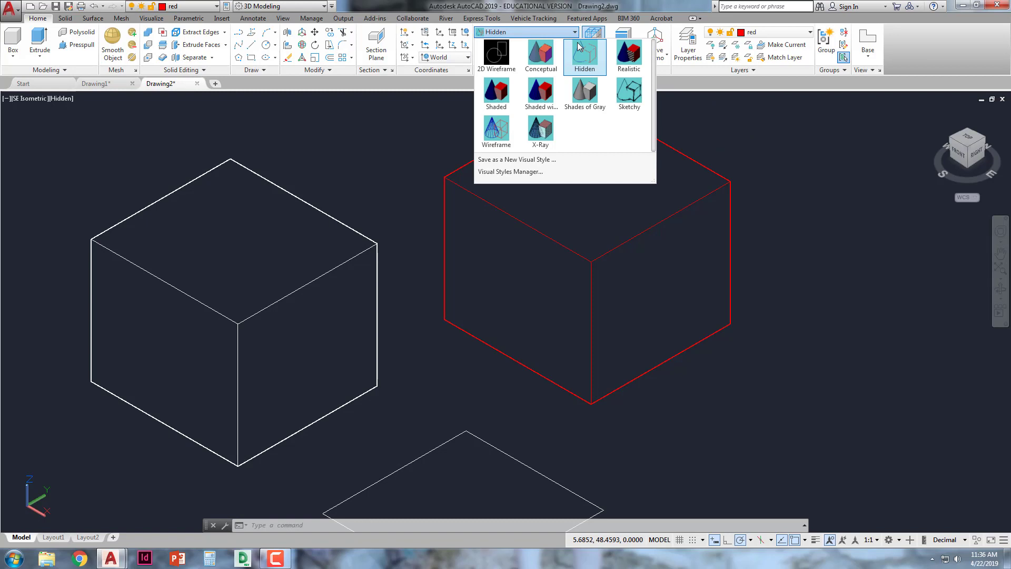
click(629, 58)
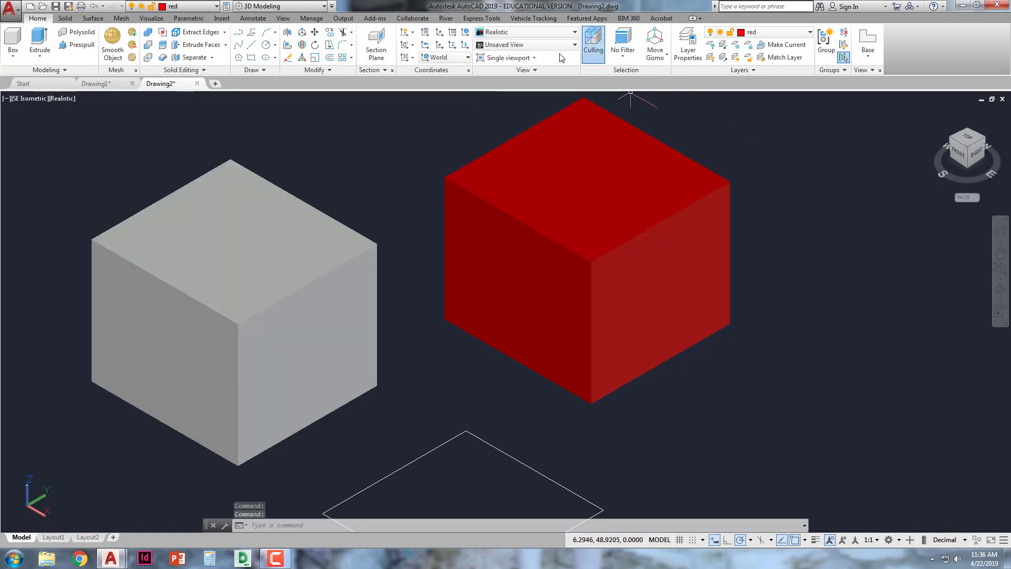
click(509, 33)
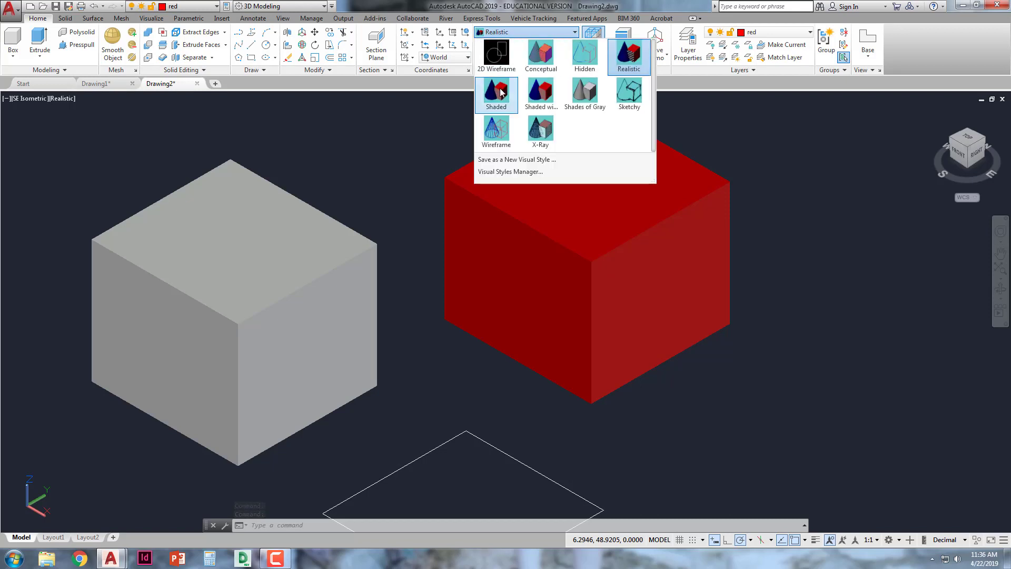
click(499, 98)
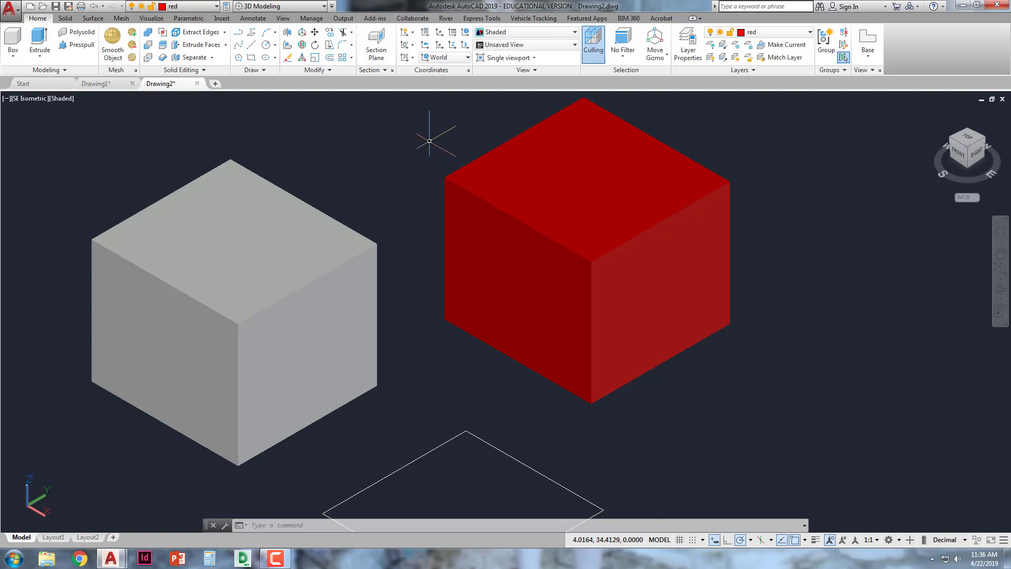
- Show both boxes in the Shaded with edges visual style, followed by Shades of Gray
click(523, 32)
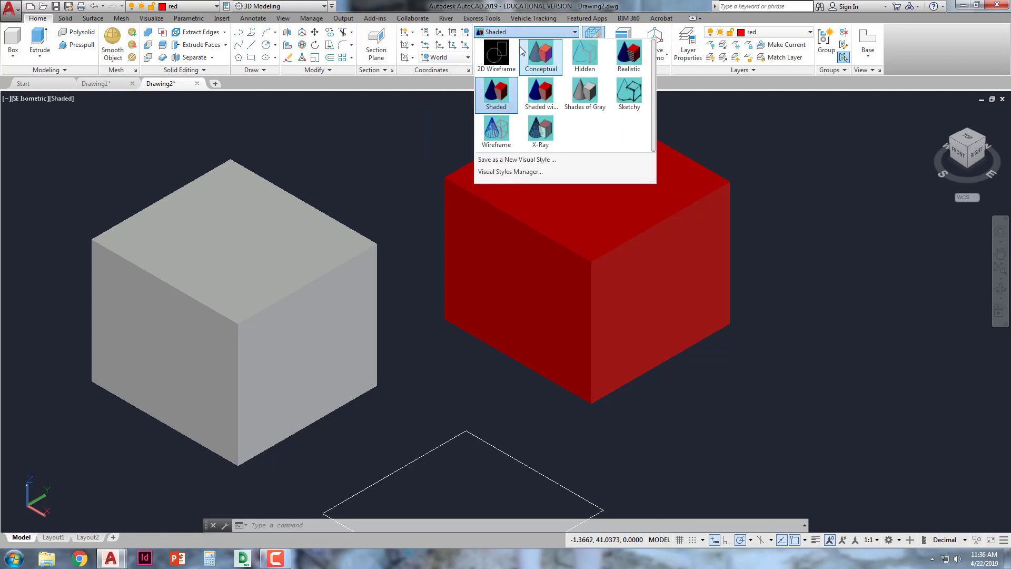
click(538, 95)
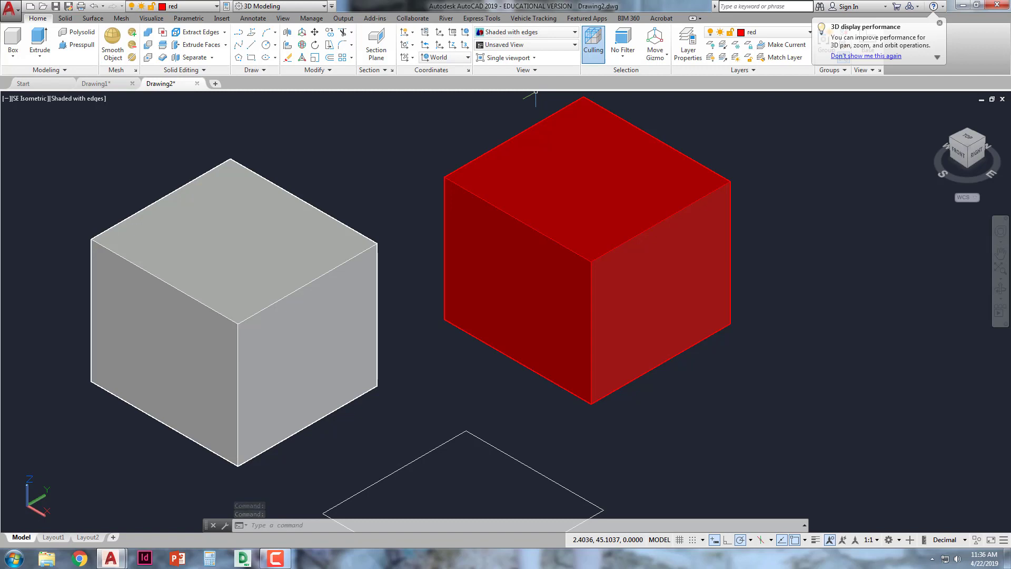
click(526, 32)
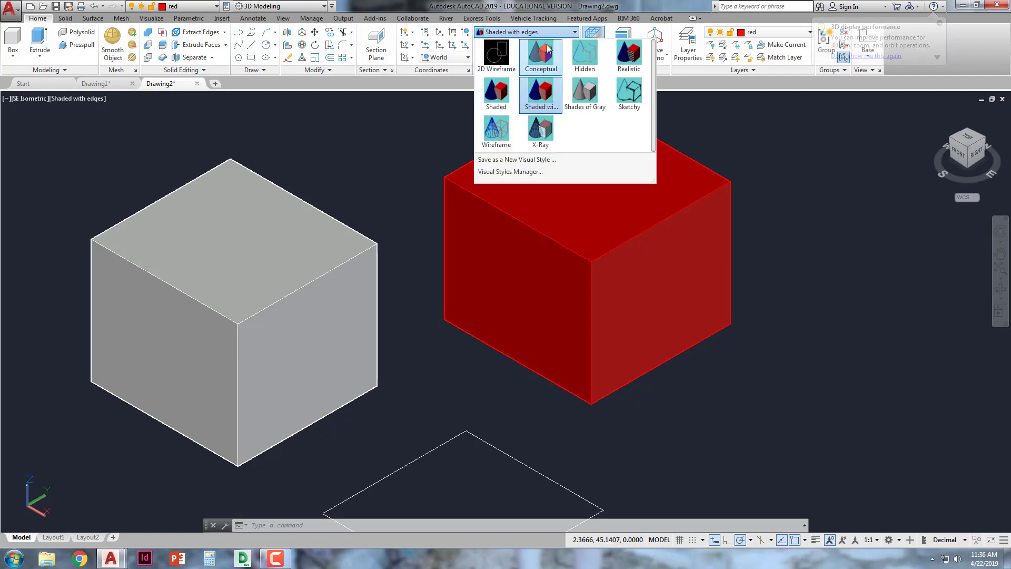
click(582, 97)
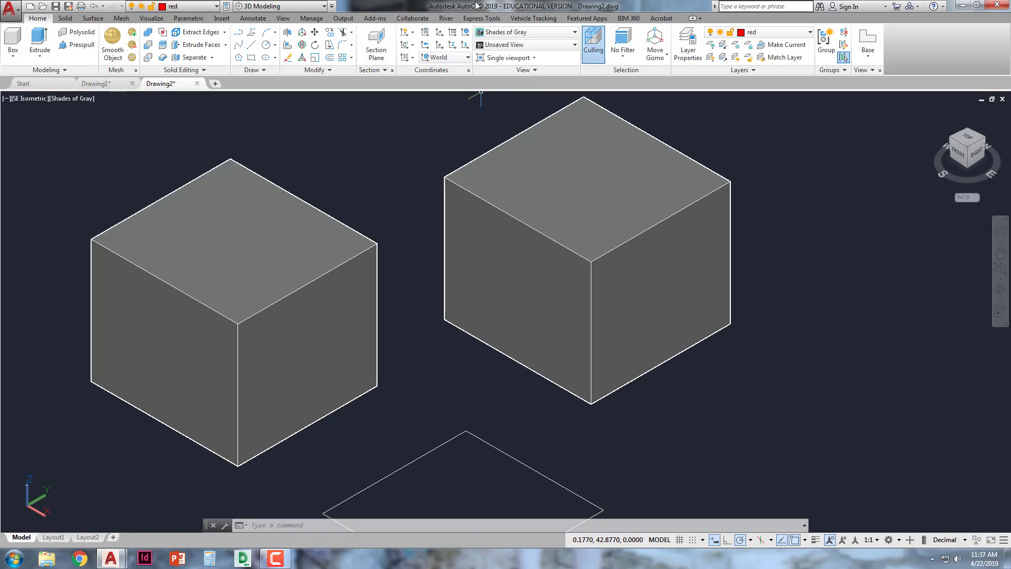
- Show both boxes in the Sketchy visual style, followed by the Wireframe style
click(531, 39)
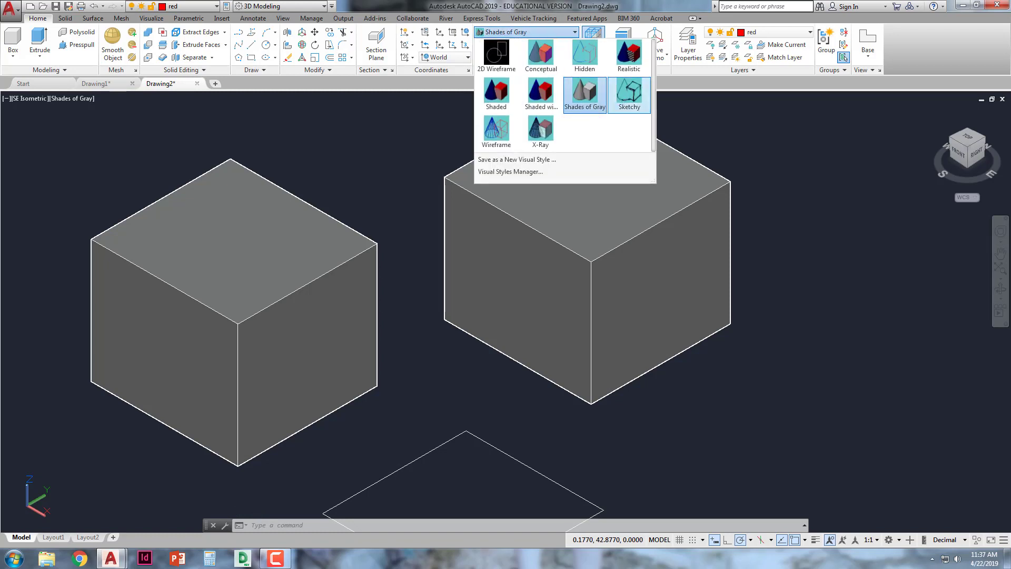
click(617, 96)
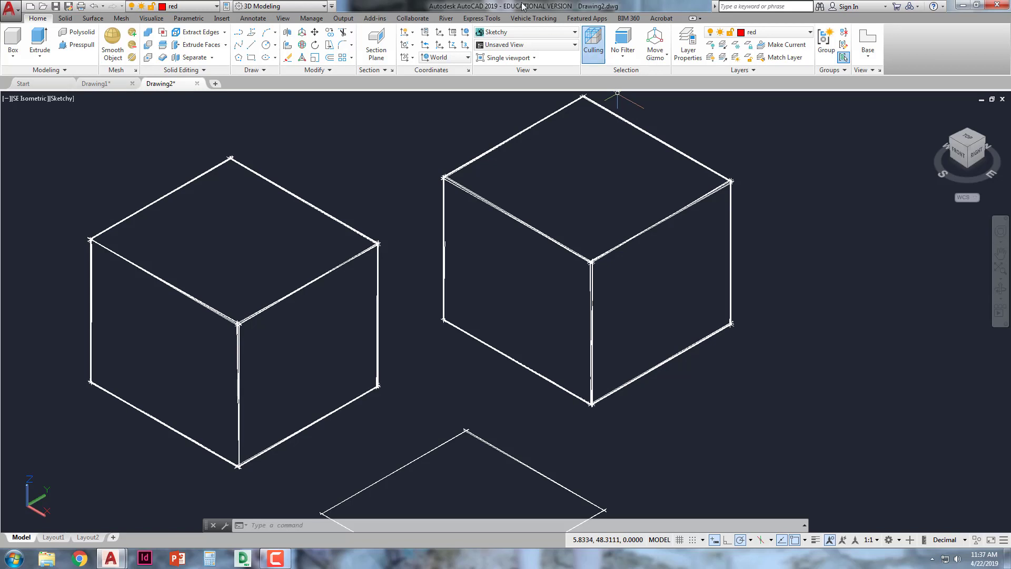
click(532, 32)
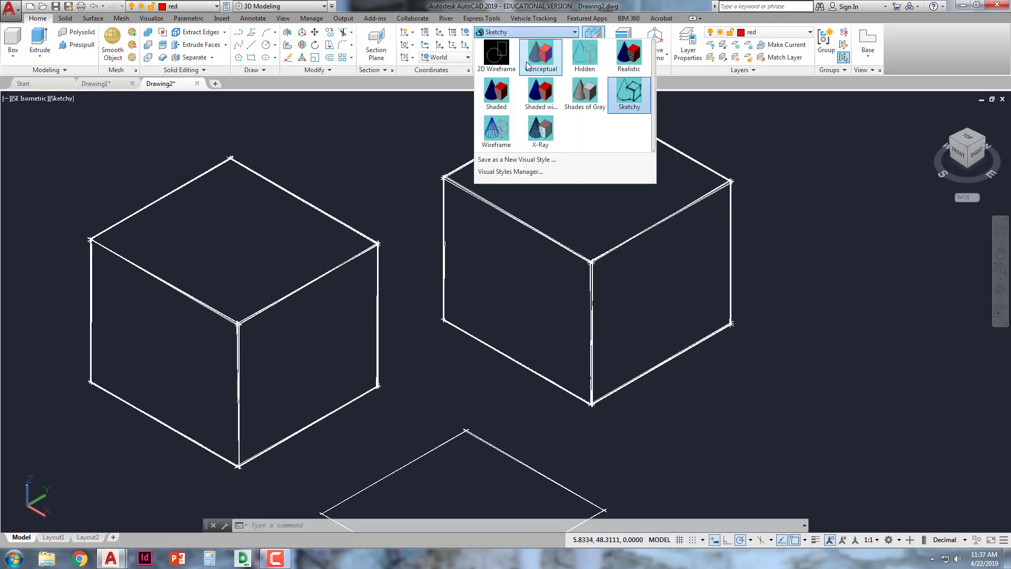
click(497, 129)
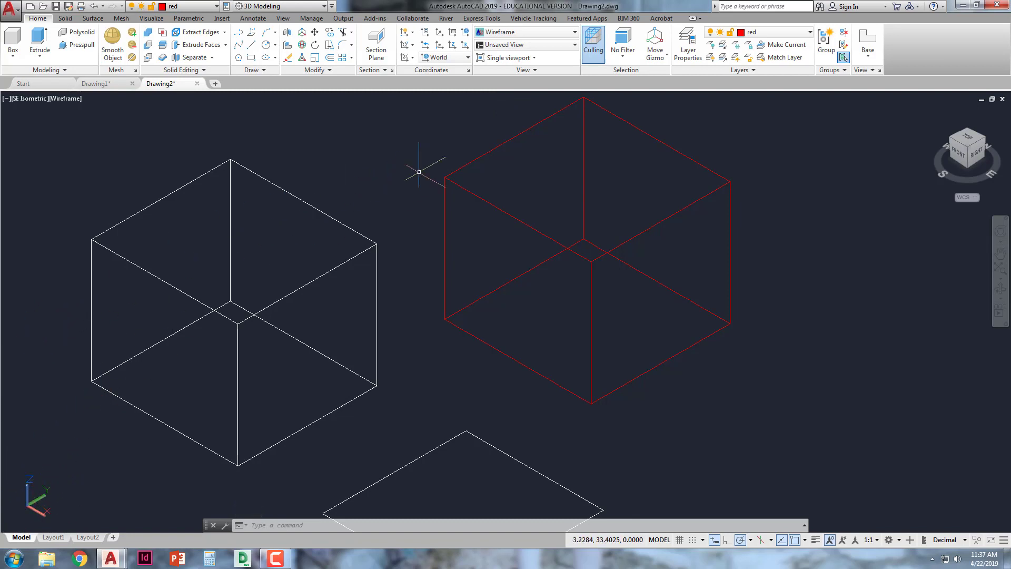
- Show both boxes in the 2D Wireframe visual style, followed by the X-Ray style
click(519, 32)
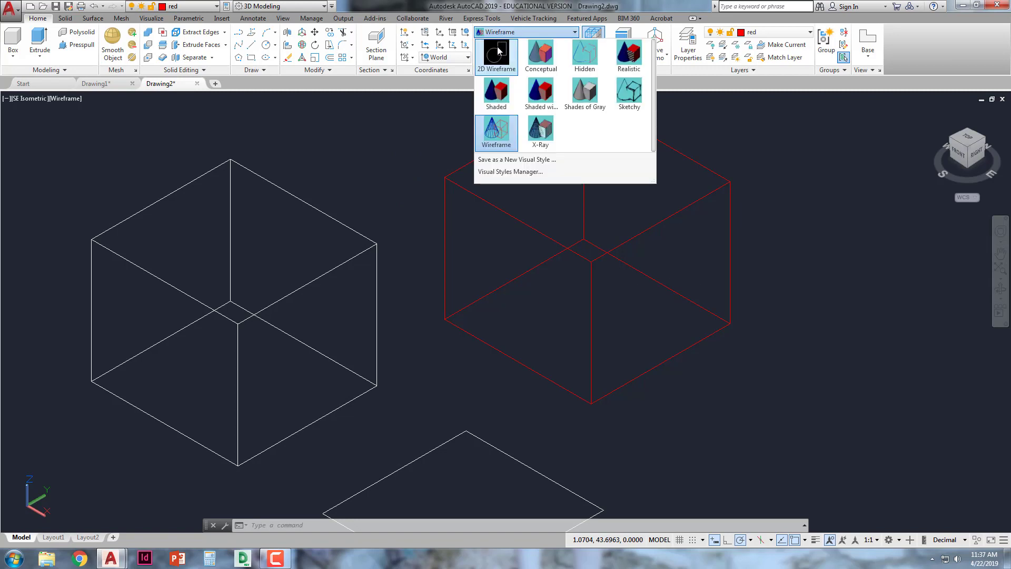
click(498, 50)
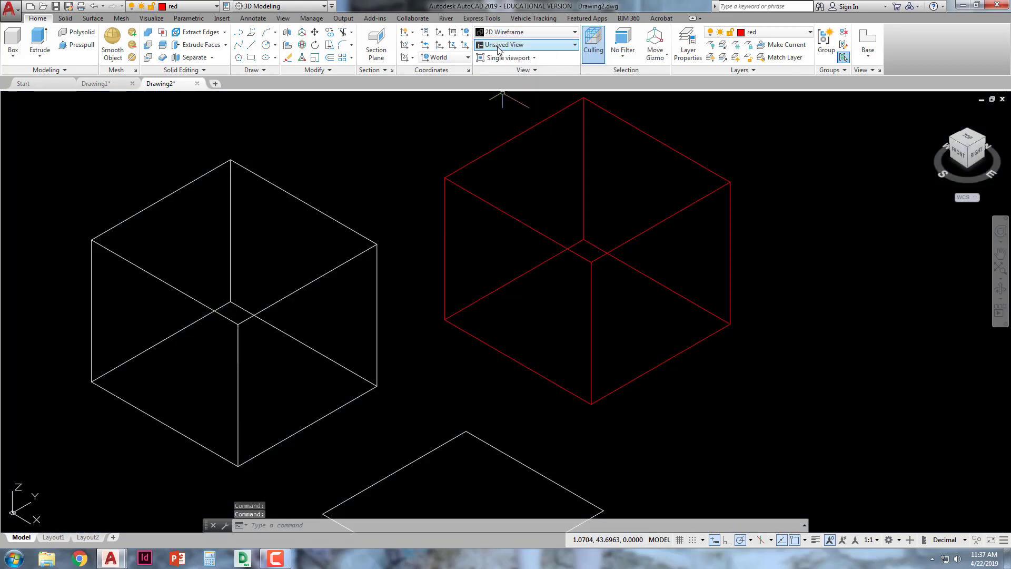
click(524, 32)
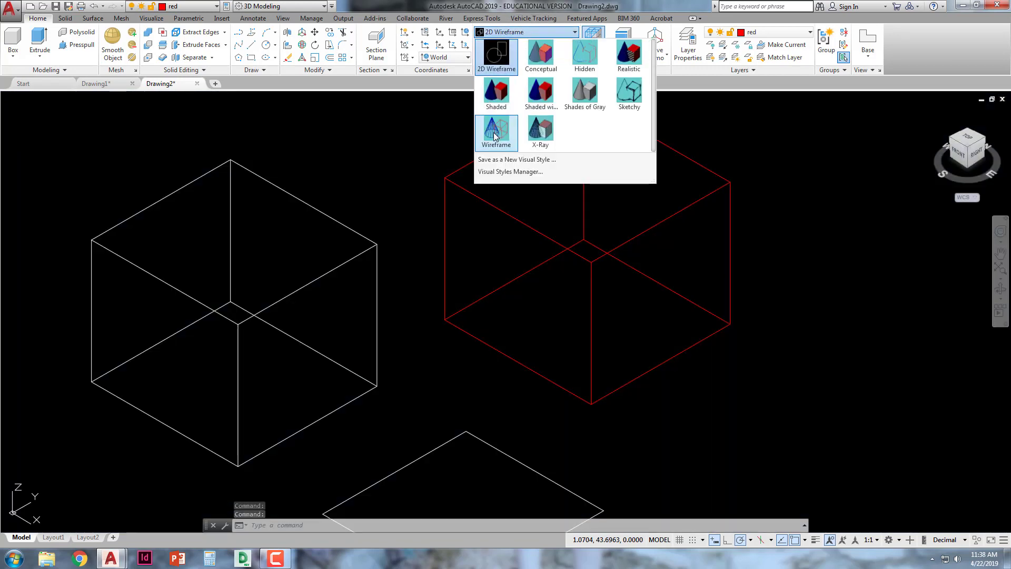
click(540, 131)
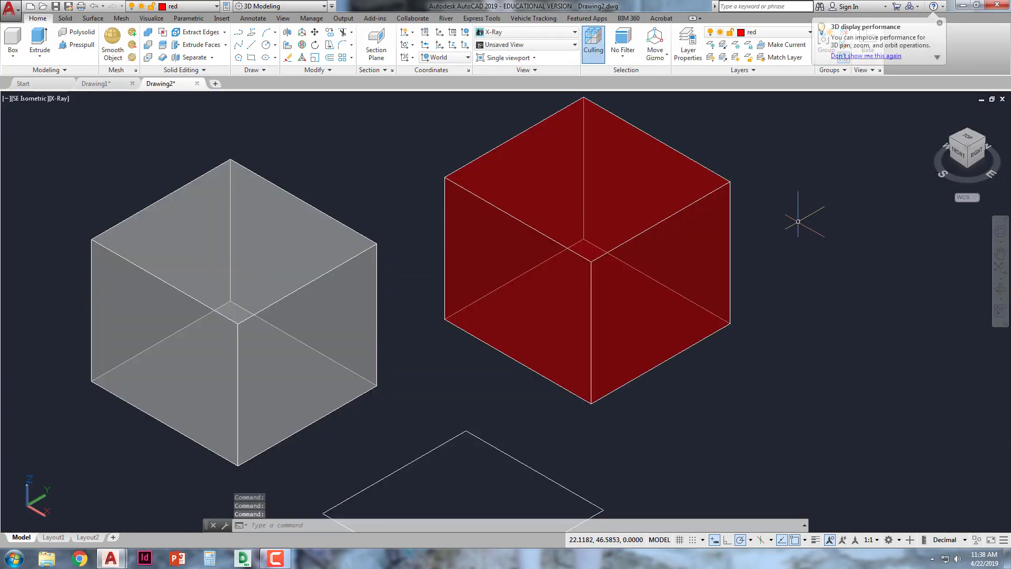
- Copy the gray box from its upper front corner to a spot overlapping the red box in the view
middle_drag(803, 224, 808, 225)
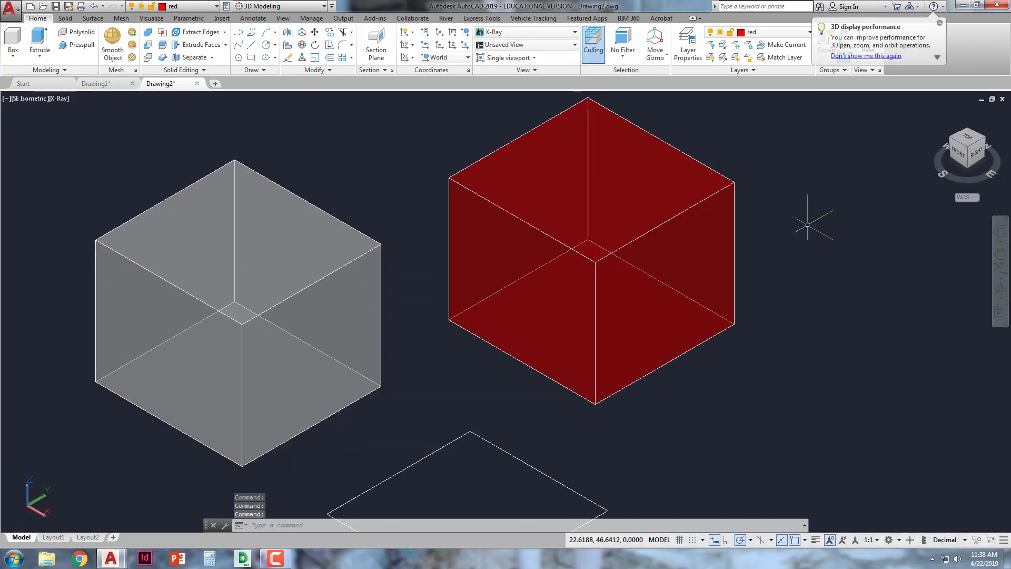
text(co)
key(Return)
click(317, 274)
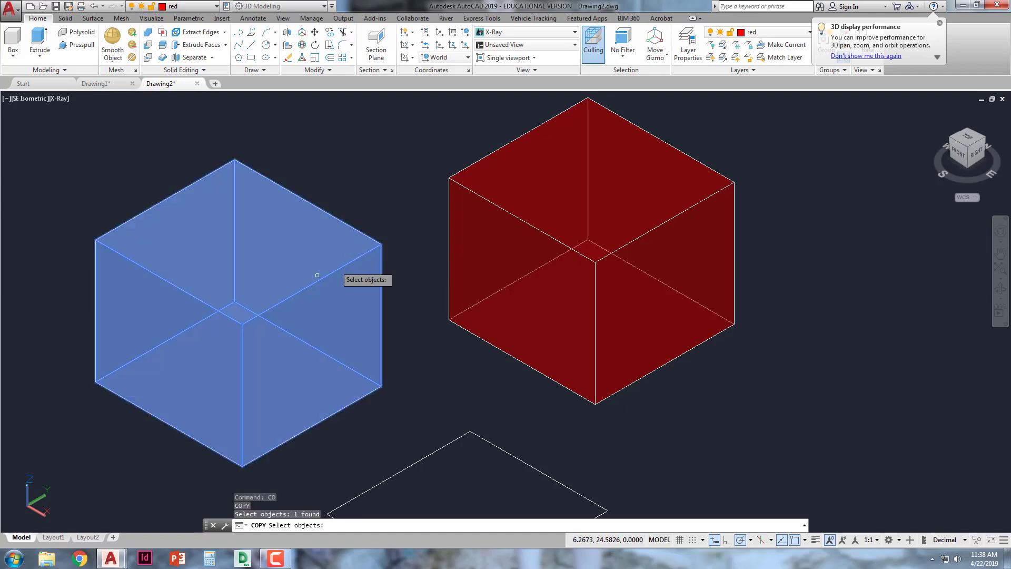
key(Return)
click(243, 324)
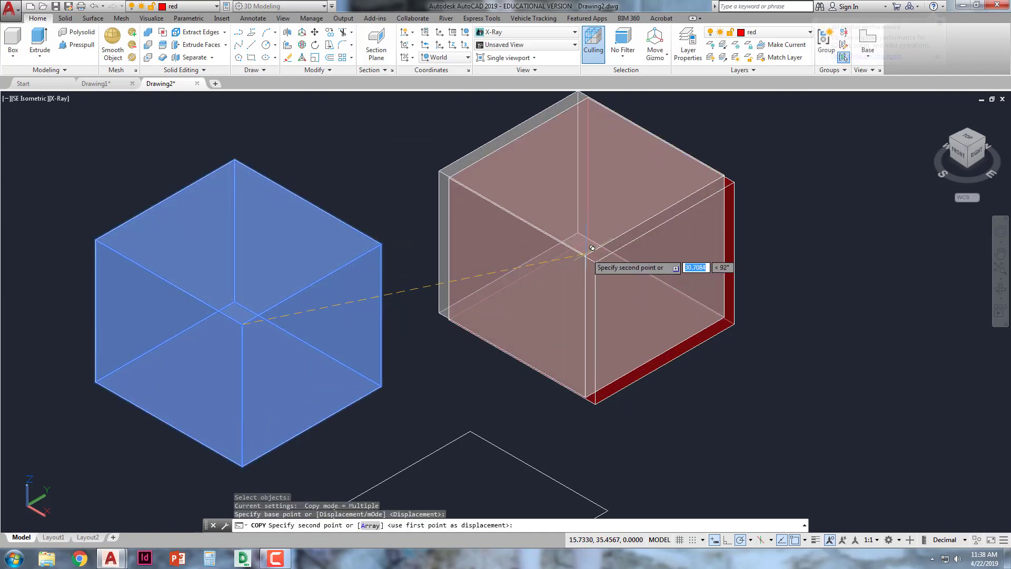
click(592, 247)
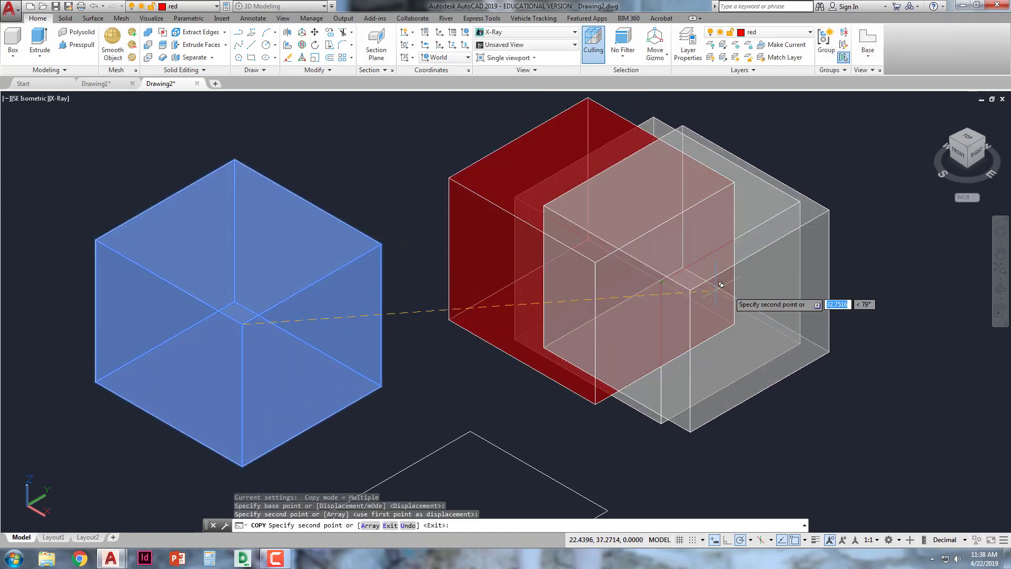
key(Return)
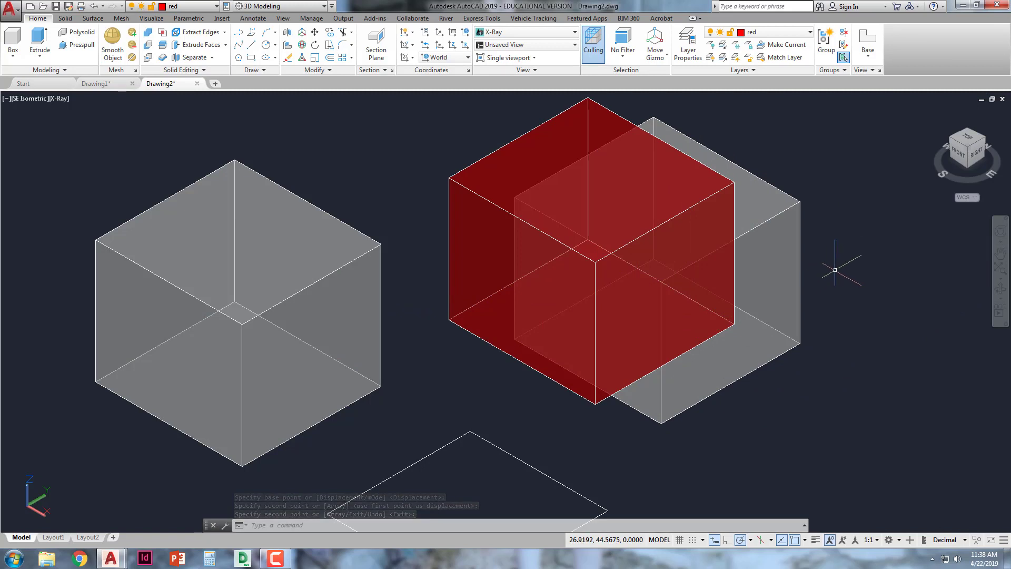
- Delete the gray copy that overlaps the red box
click(770, 243)
key(Delete)
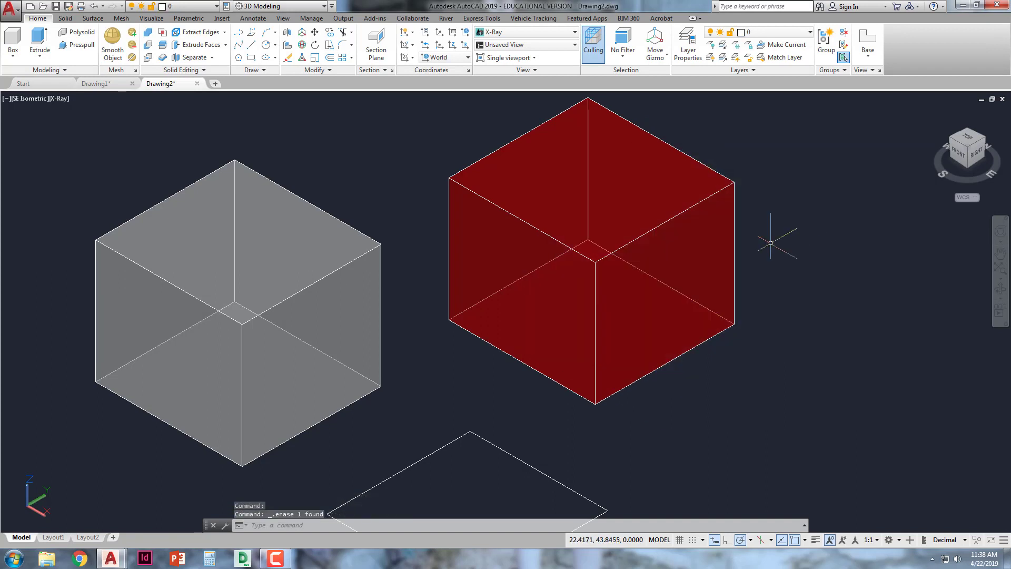
- Change the visual style of the isometric view to Conceptual
click(507, 33)
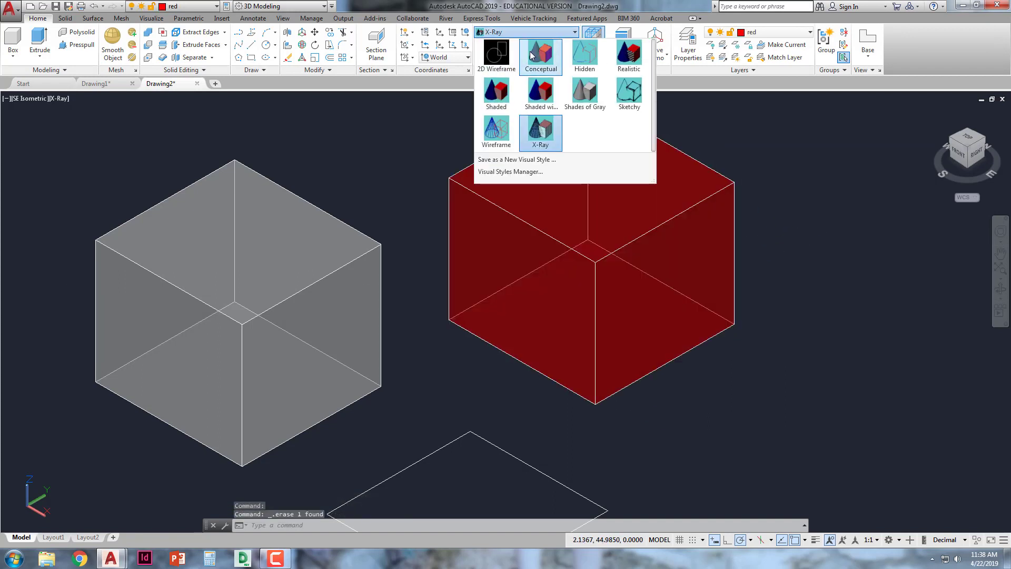
click(534, 57)
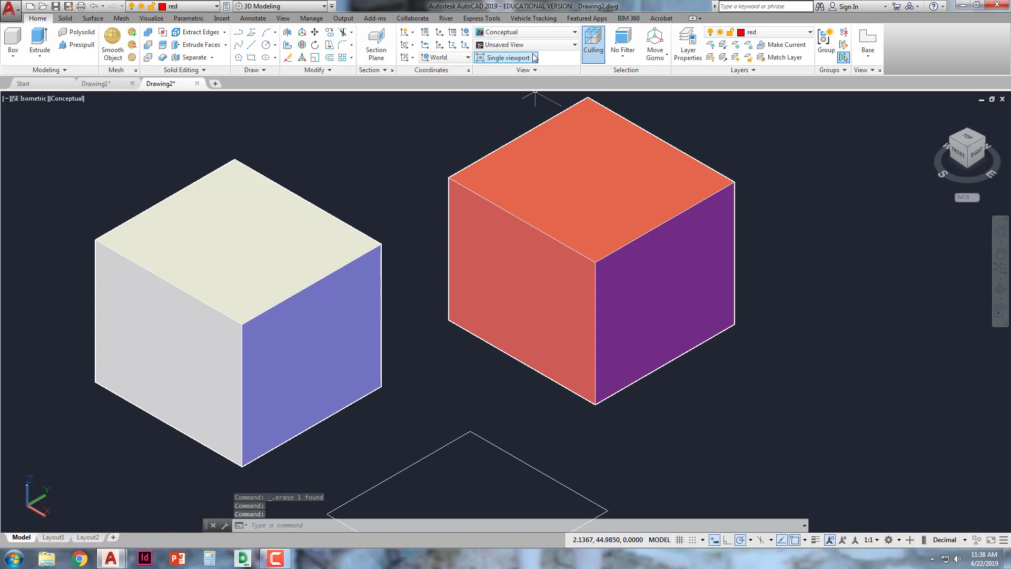
scroll(527, 171, down, 2)
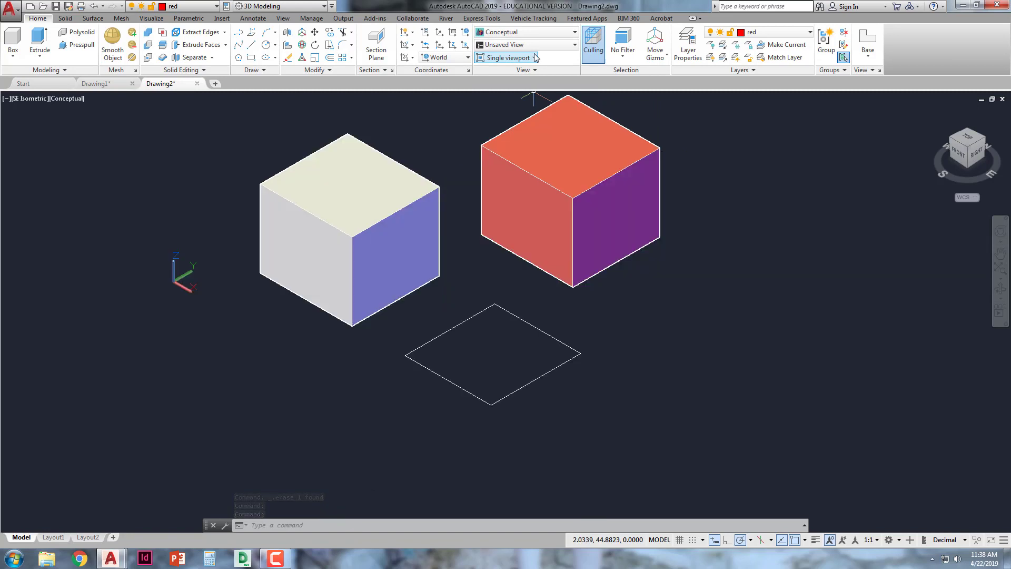
mouse_move(525, 174)
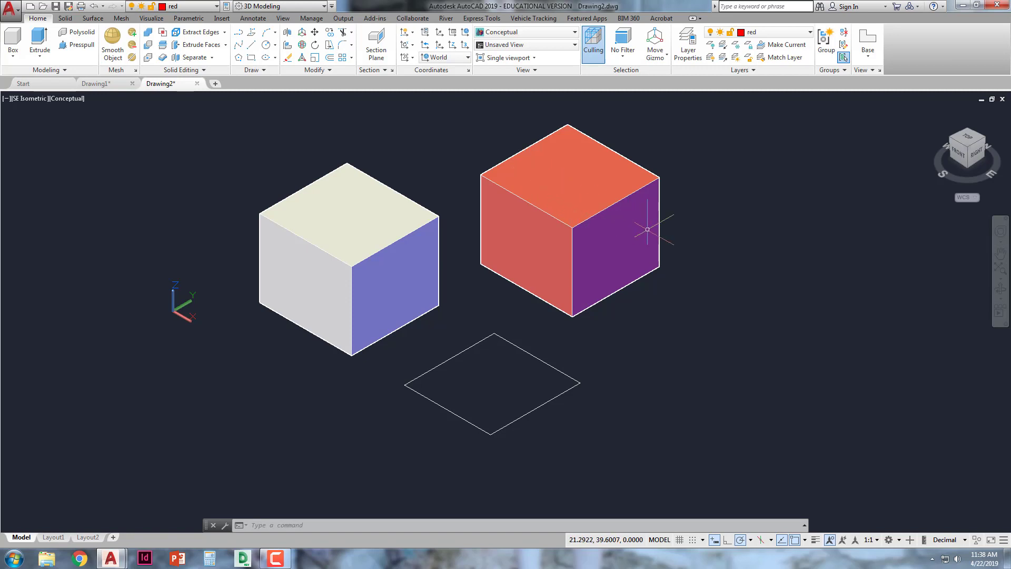
- Draw a closed, jagged 15-sided outline from connected straight lines in the empty area to the right of the boxes
middle_drag(650, 225, 513, 249)
key(Escape)
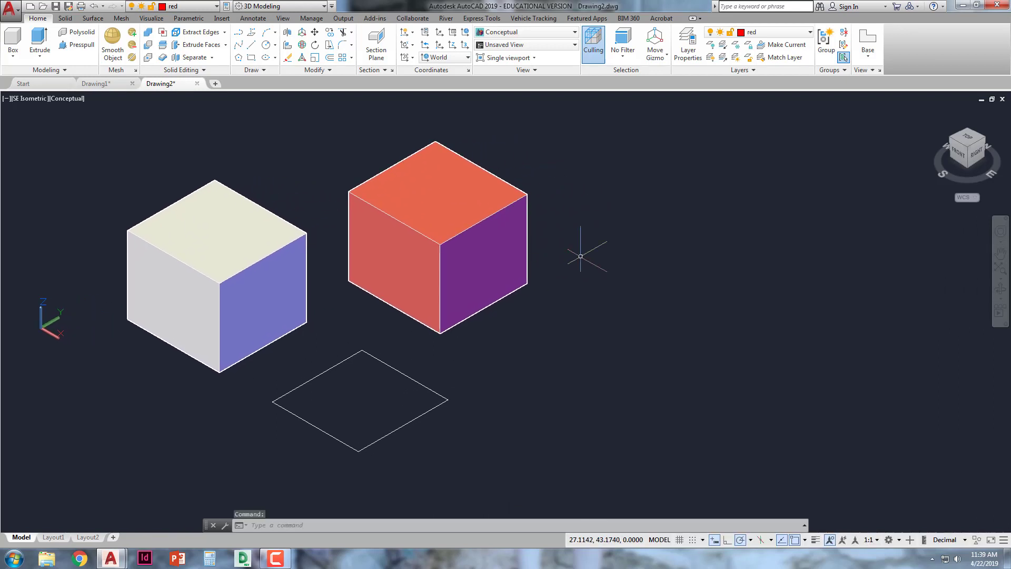
scroll(580, 256, down, 2)
middle_drag(570, 262, 497, 256)
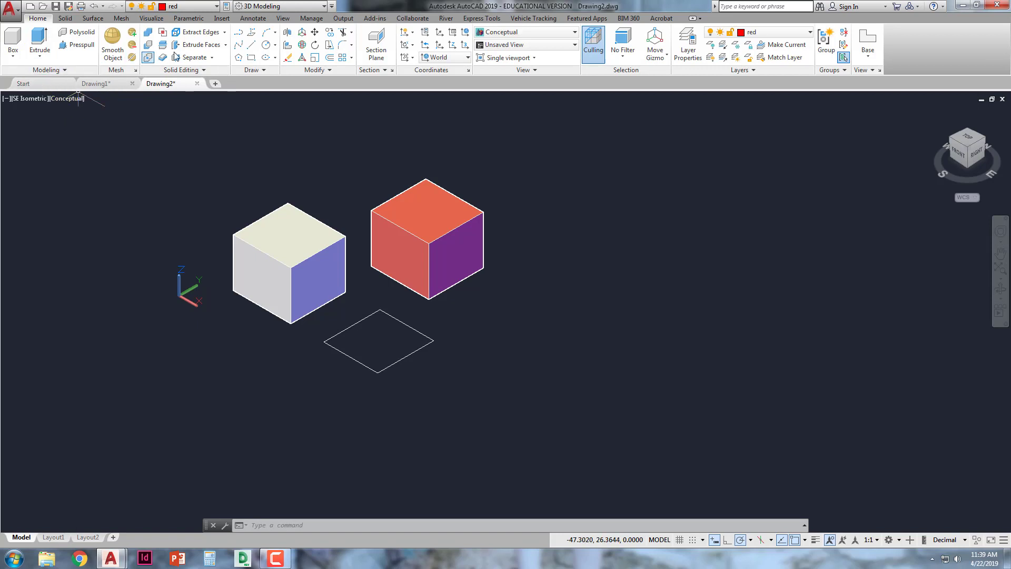
click(251, 47)
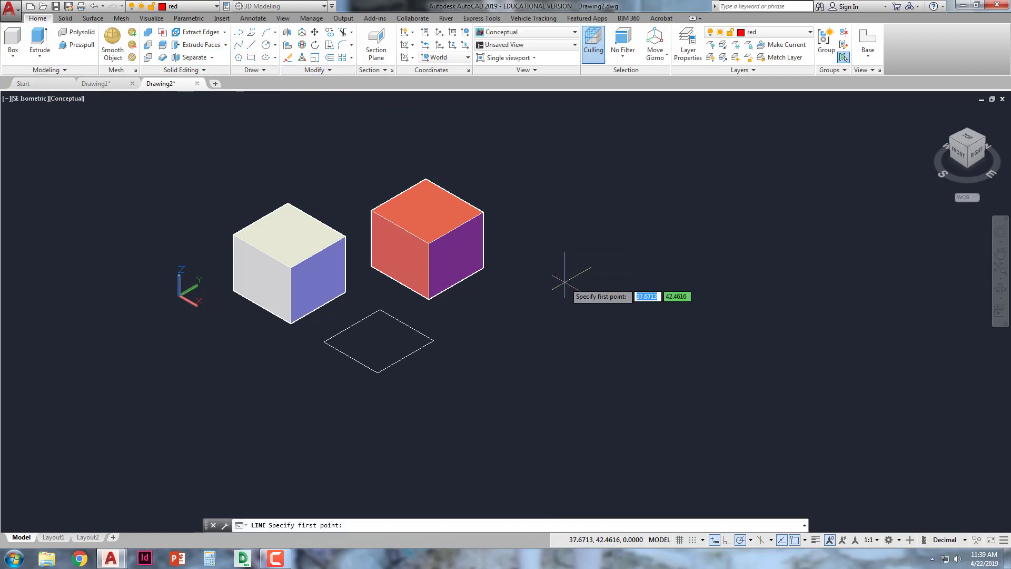
click(601, 278)
click(621, 250)
click(643, 284)
click(674, 267)
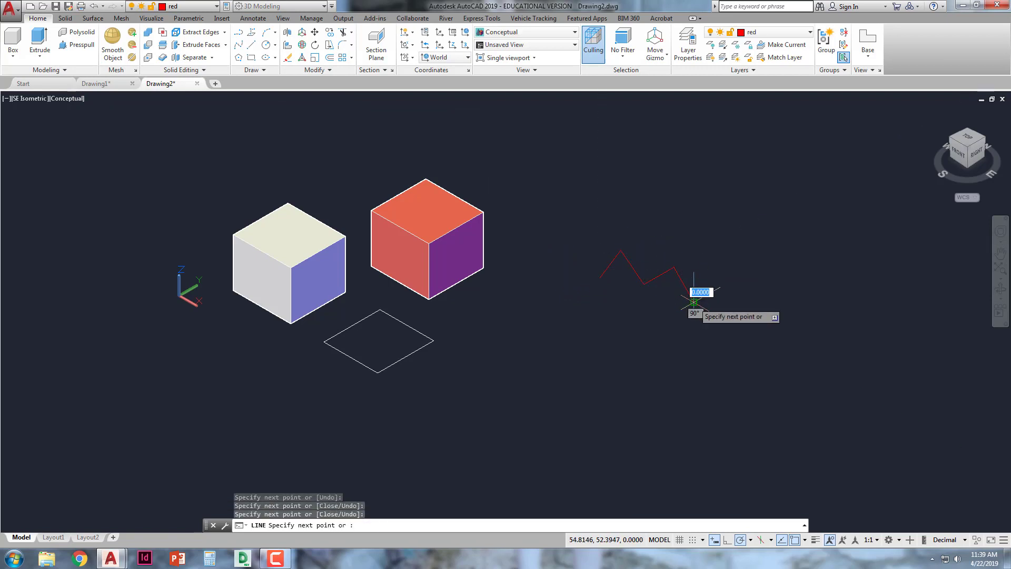
click(694, 302)
click(741, 294)
click(740, 346)
click(709, 328)
click(710, 390)
click(676, 357)
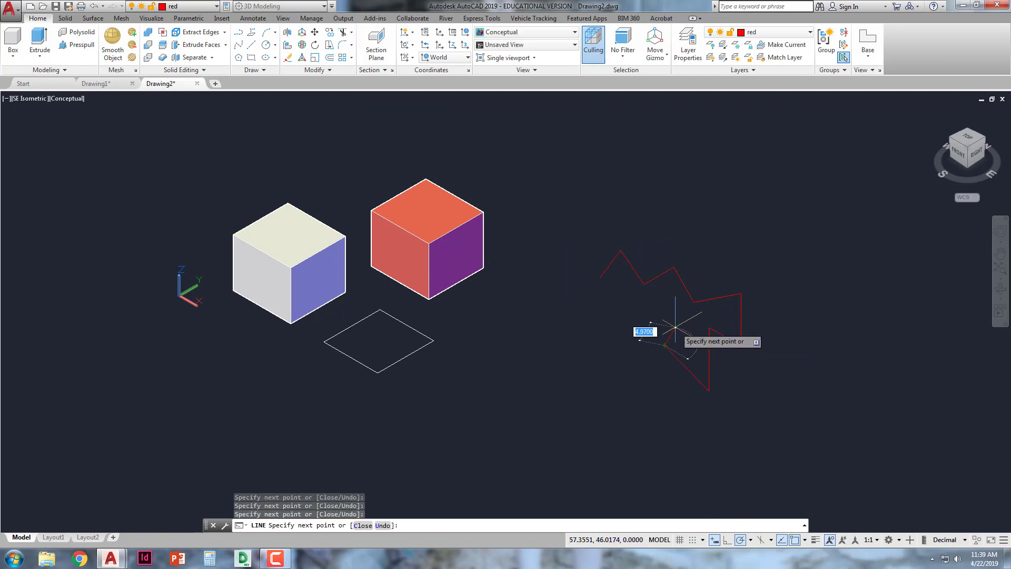
click(676, 328)
click(611, 338)
click(631, 305)
click(581, 332)
click(565, 256)
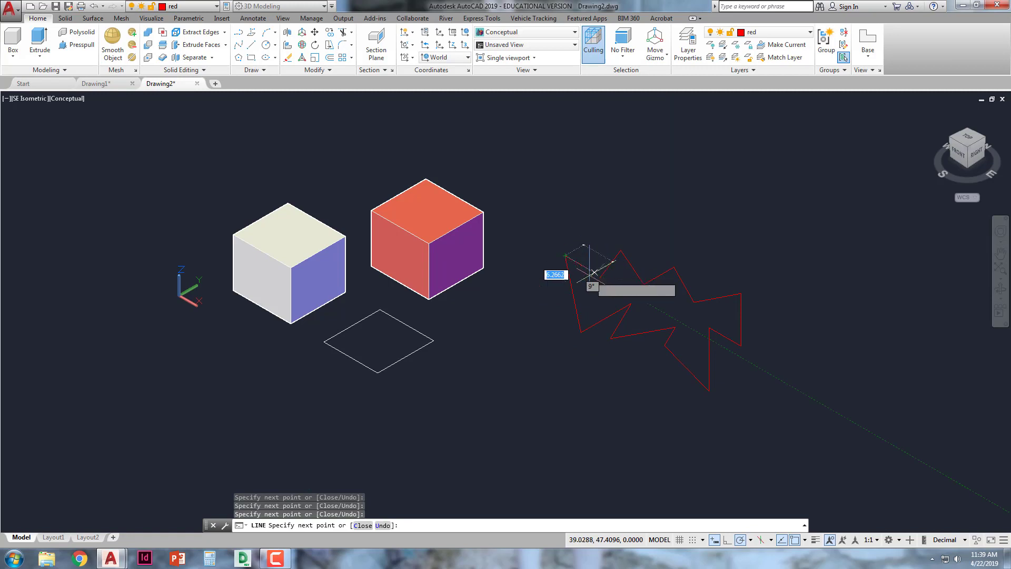
text(c)
key(Return)
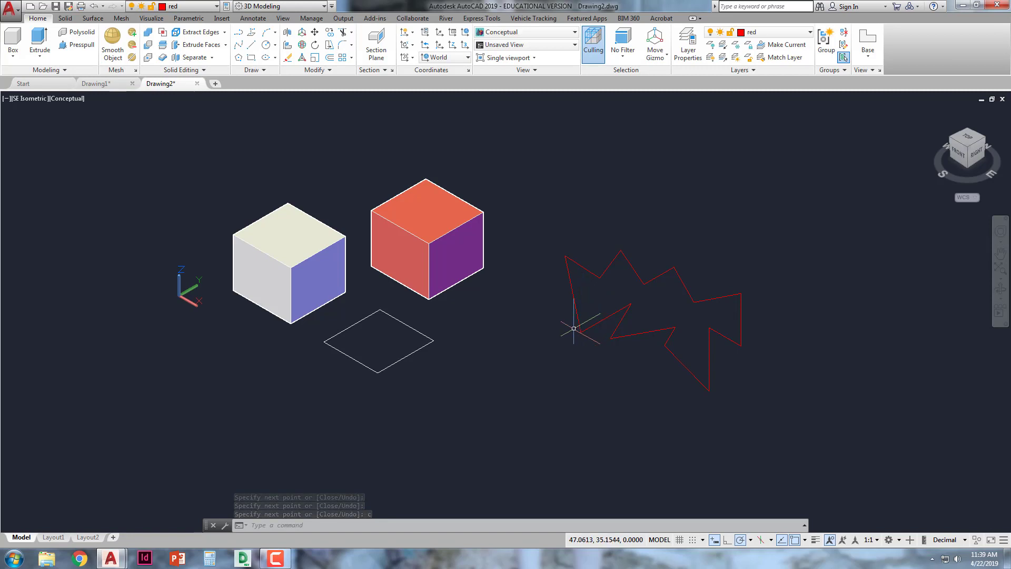
- Set the Start Z and End Z of all 15 lines in the jagged red outline to 0
shift+middle_drag(573, 333, 533, 327)
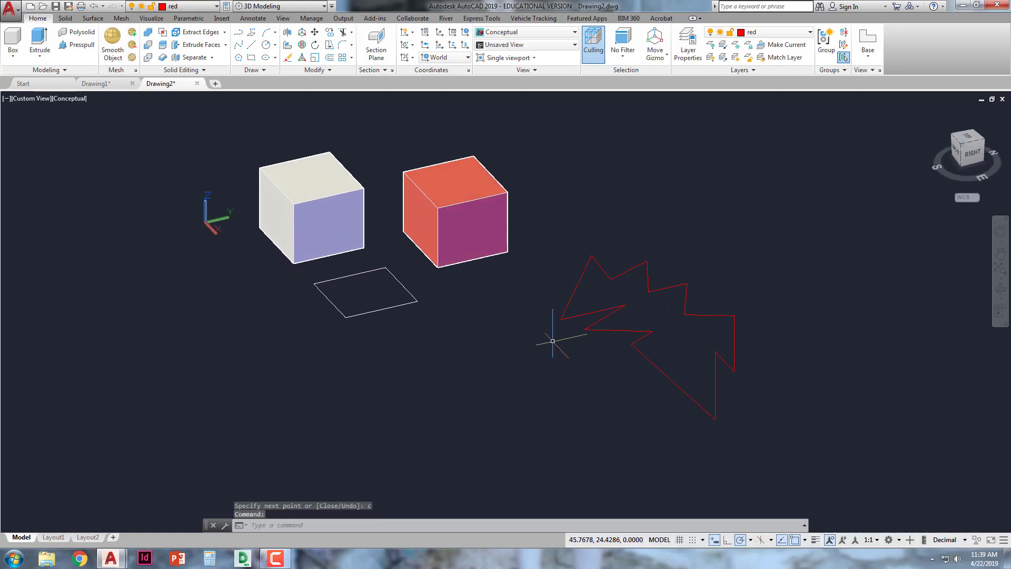
click(763, 454)
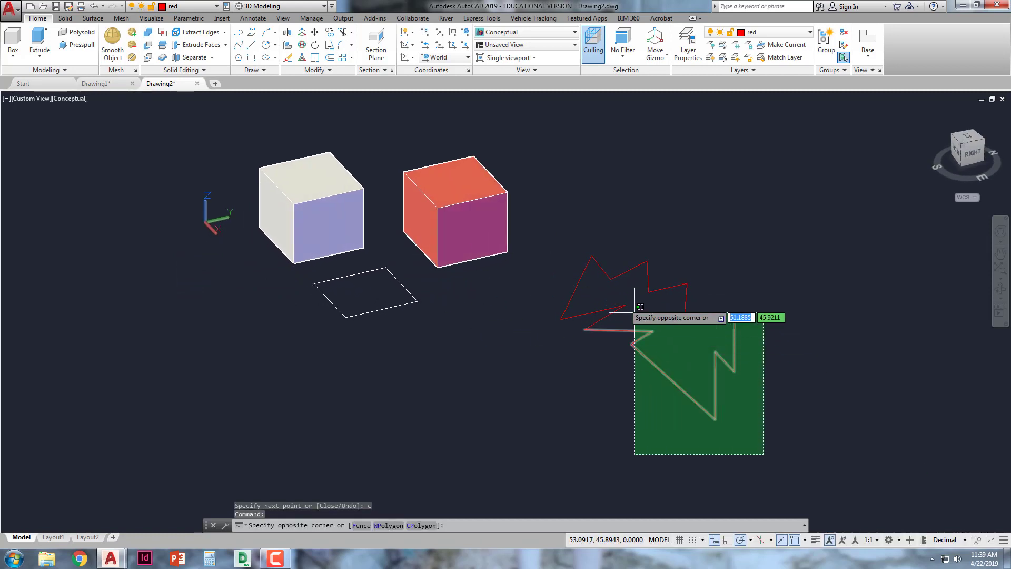
click(561, 226)
right_click(606, 232)
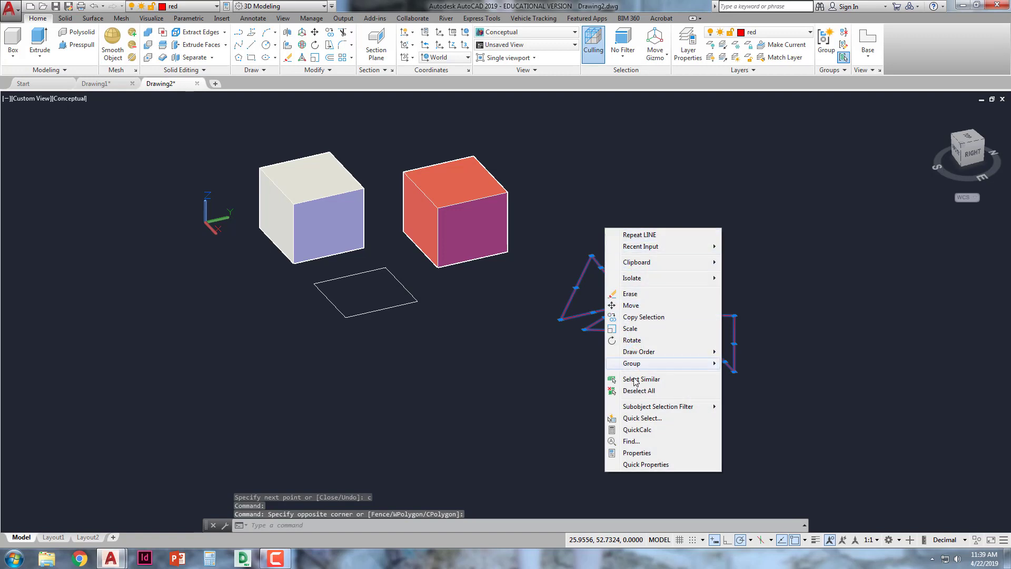
click(637, 453)
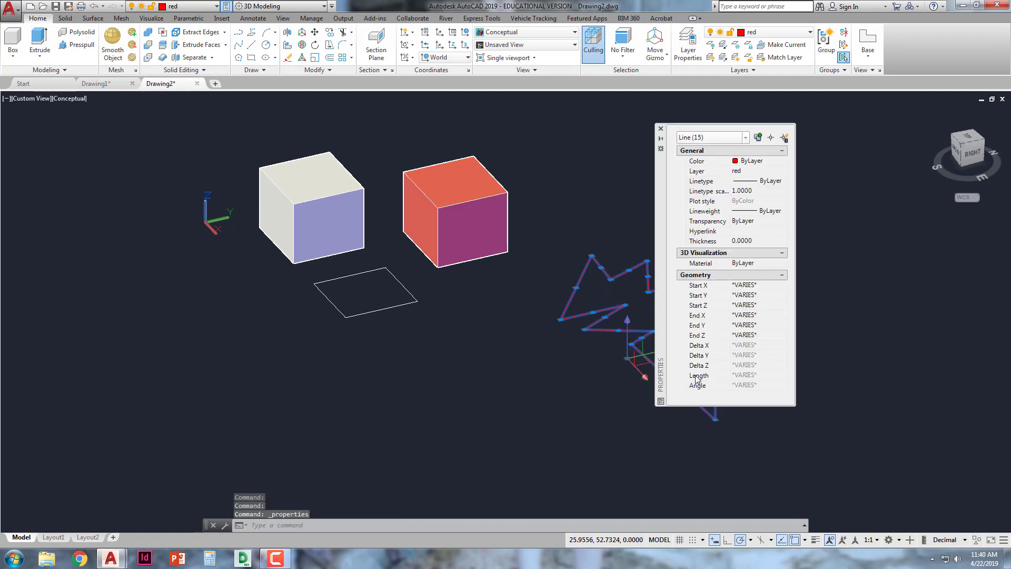
click(754, 305)
text(0)
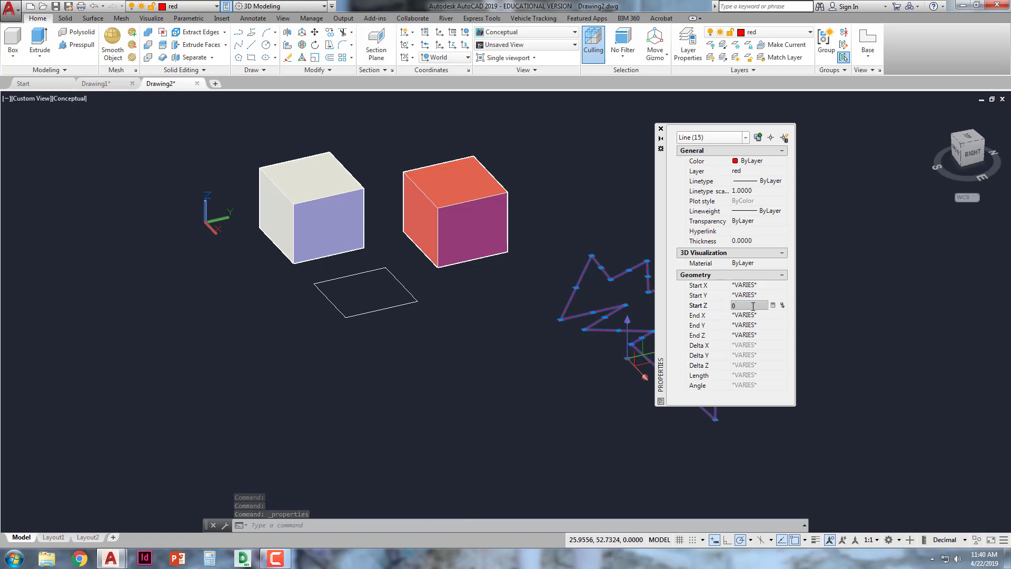
key(Return)
click(748, 336)
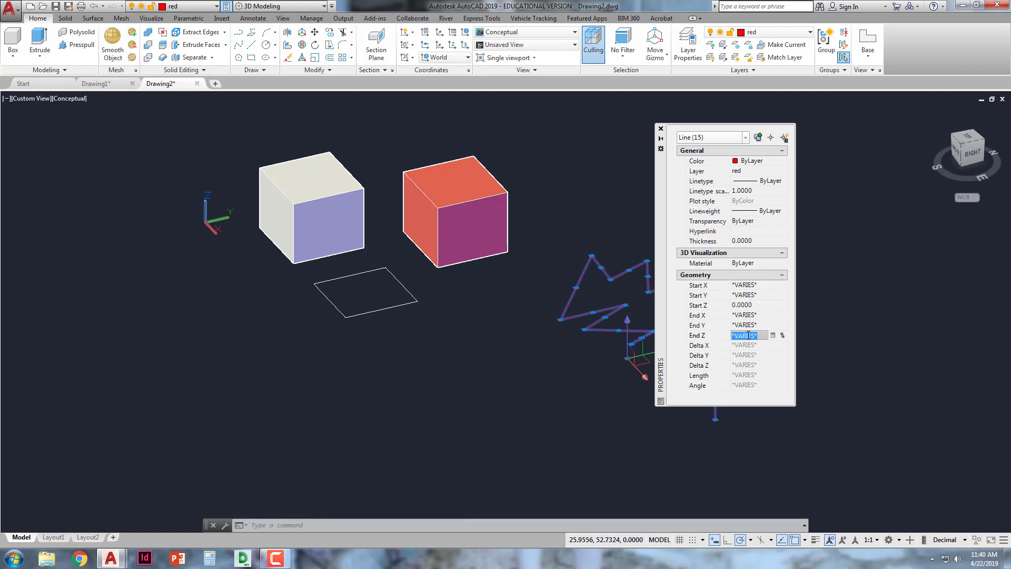
text(0)
key(Return)
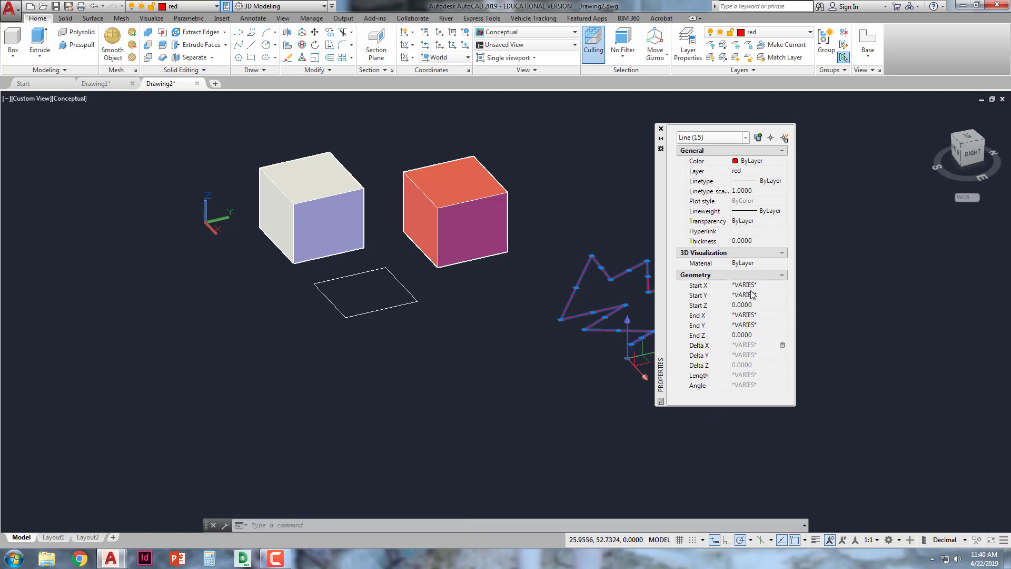
click(661, 129)
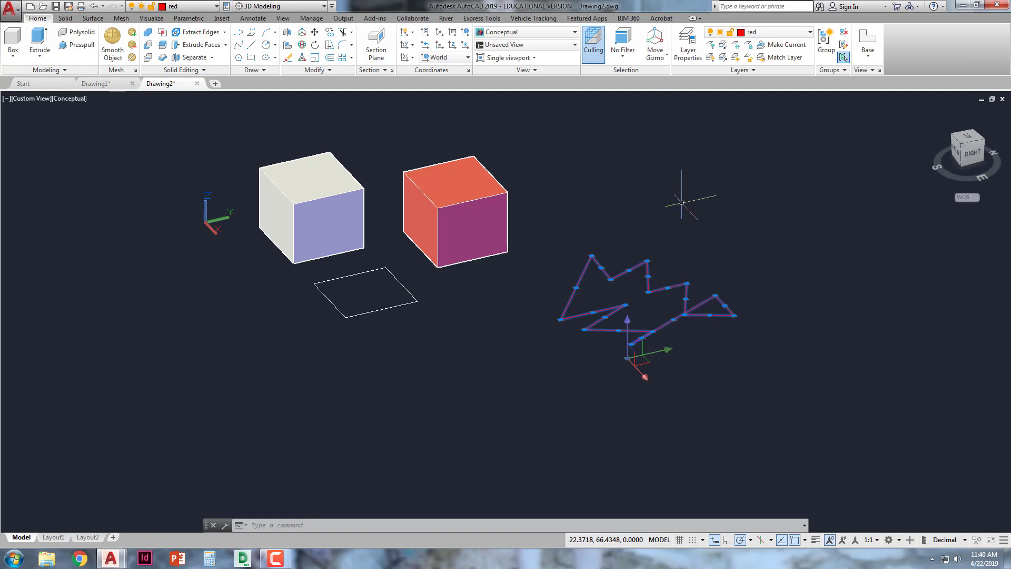
- Delete the overlapping and crossing lines at the lower right end of the flattened red outline
shift+middle_drag(677, 330, 684, 364)
scroll(688, 359, up, 3)
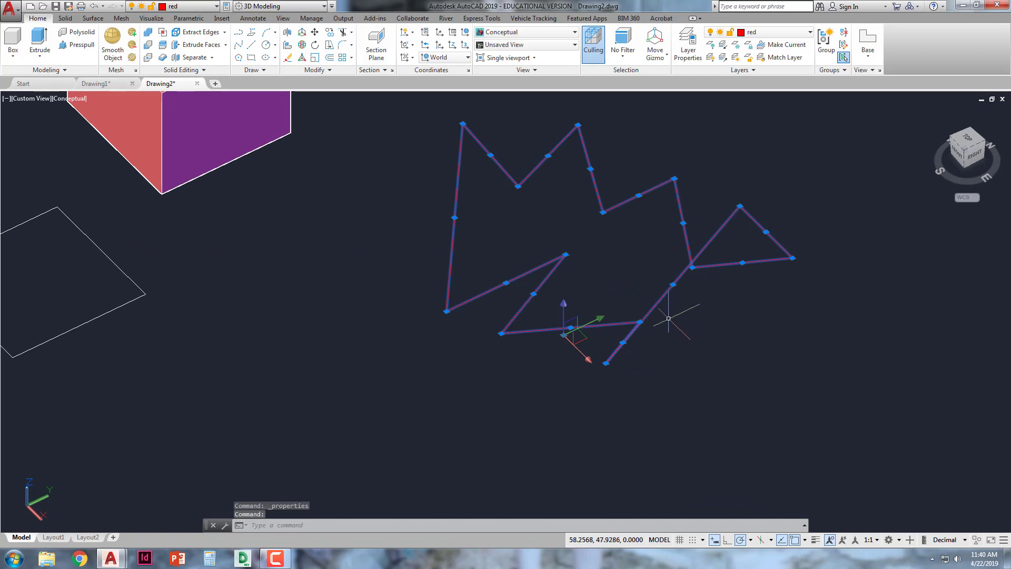
scroll(669, 308, up, 2)
key(Escape)
click(662, 287)
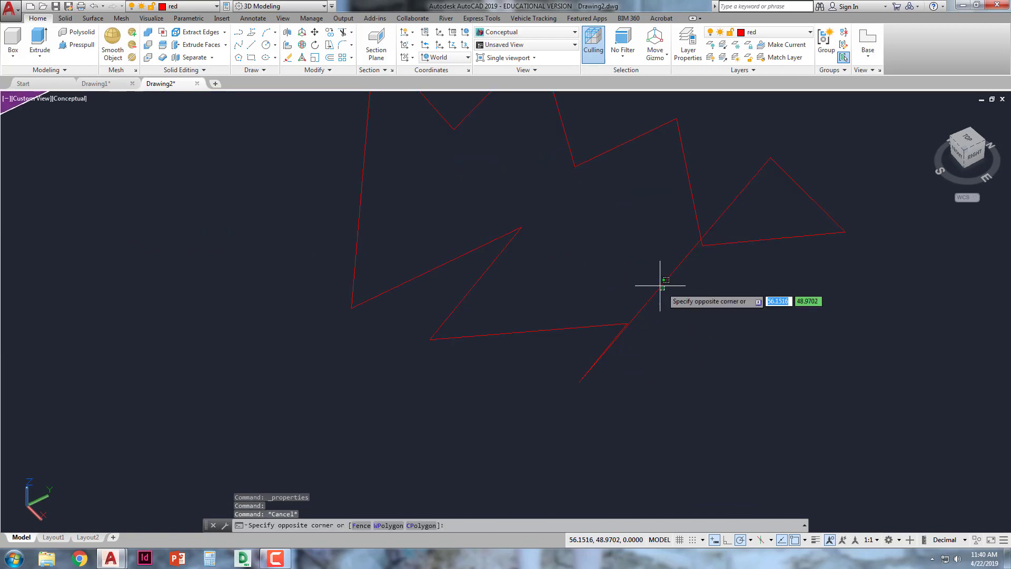
click(643, 300)
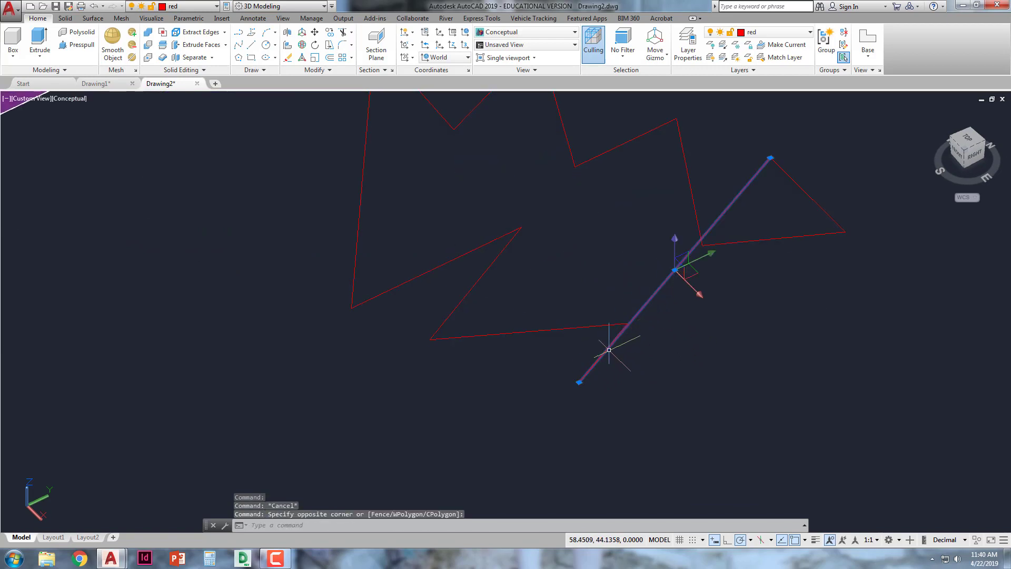
key(Delete)
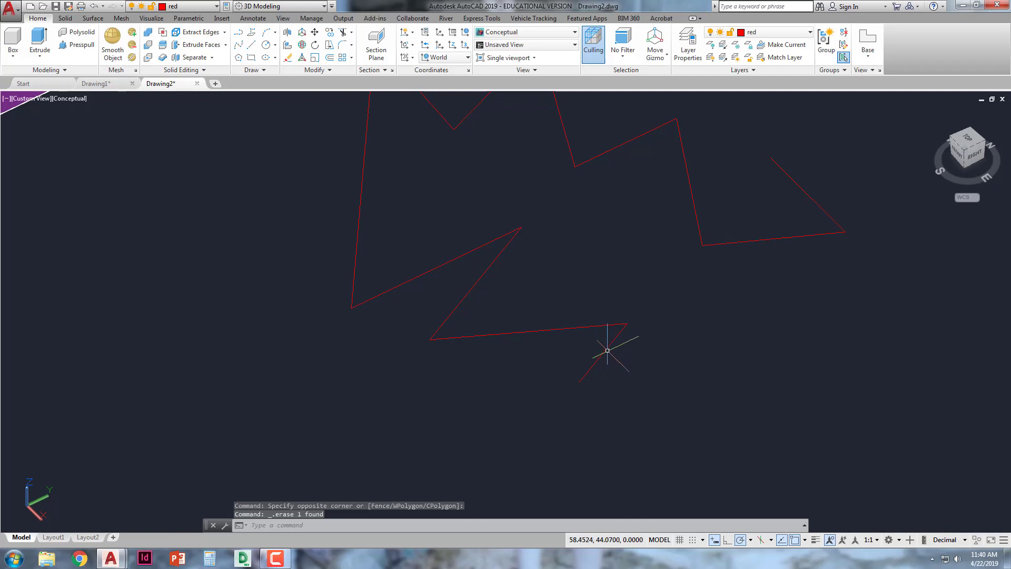
click(609, 343)
key(Delete)
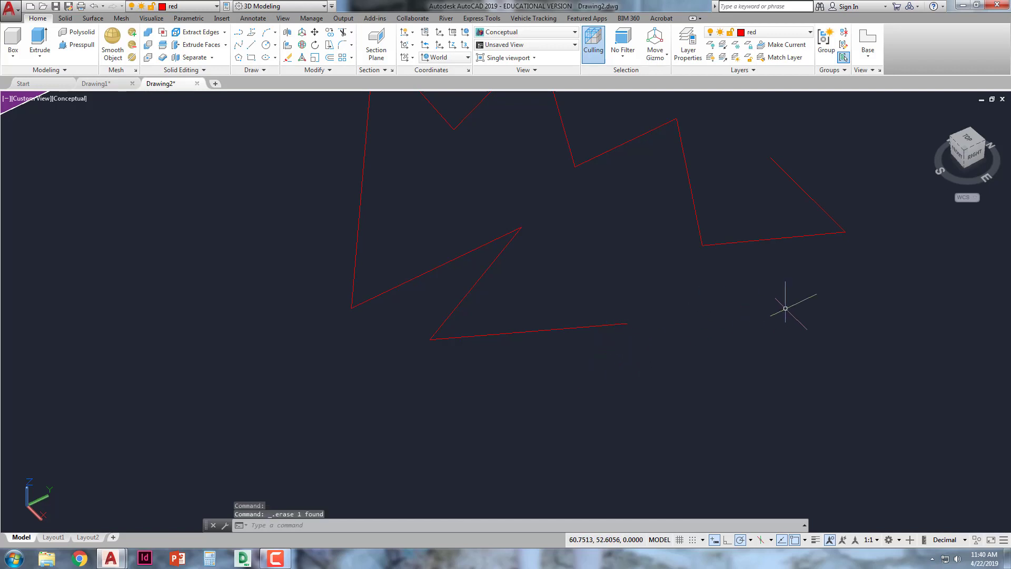
click(856, 295)
click(793, 220)
key(Delete)
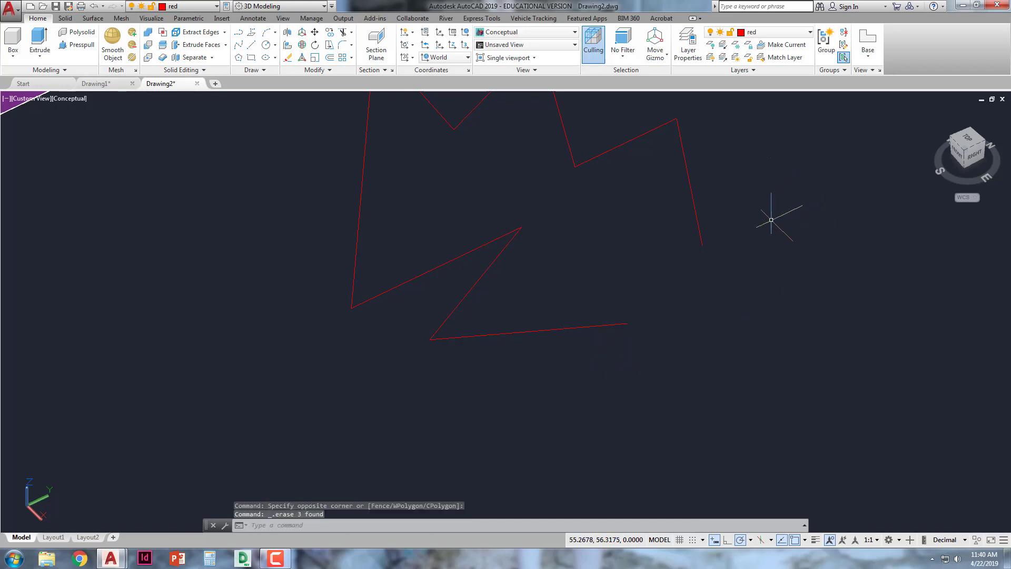
- Draw a straight line between the two open endpoints of the red outline to close the gap
text(l)
key(Return)
click(702, 245)
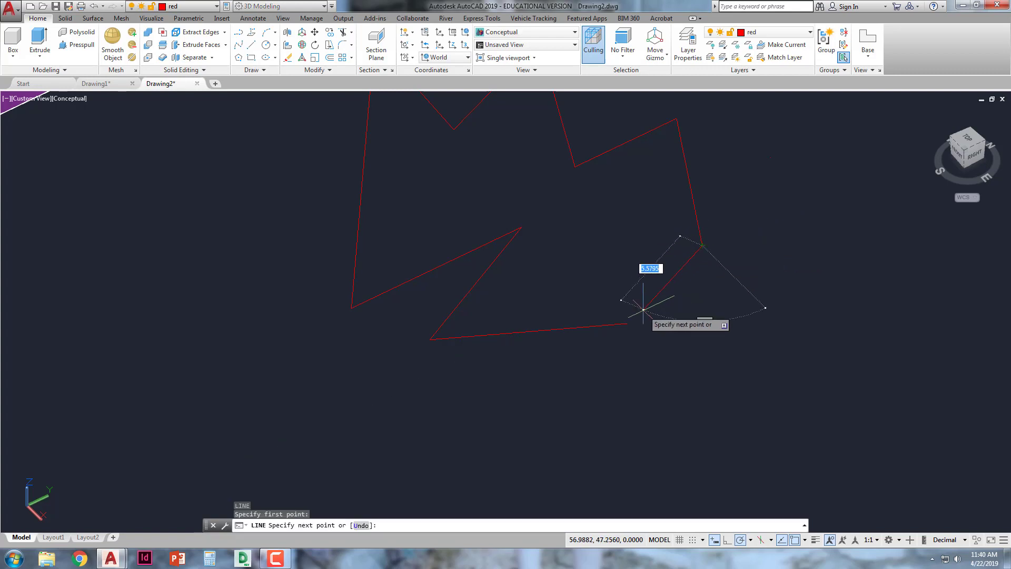
click(626, 323)
key(Return)
scroll(608, 333, down, 5)
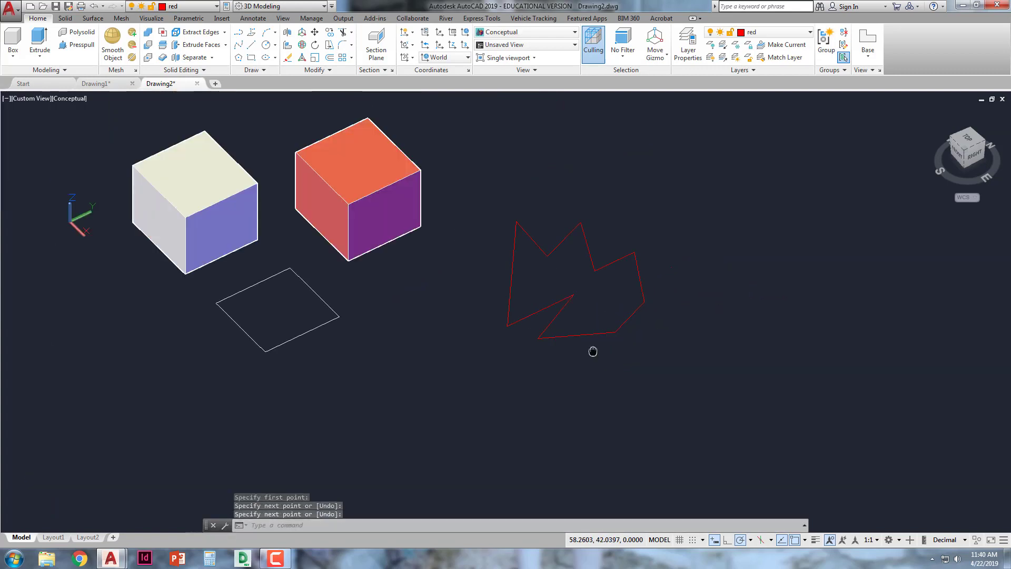
middle_drag(592, 349, 560, 354)
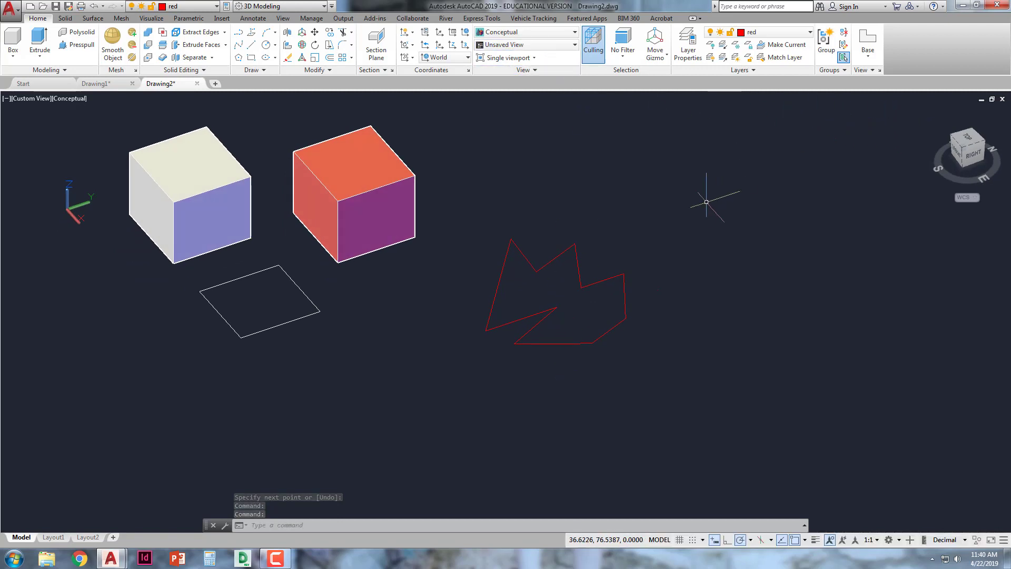
- Switch the orbited view back to SE Isometric
shift+middle_drag(713, 197, 779, 185)
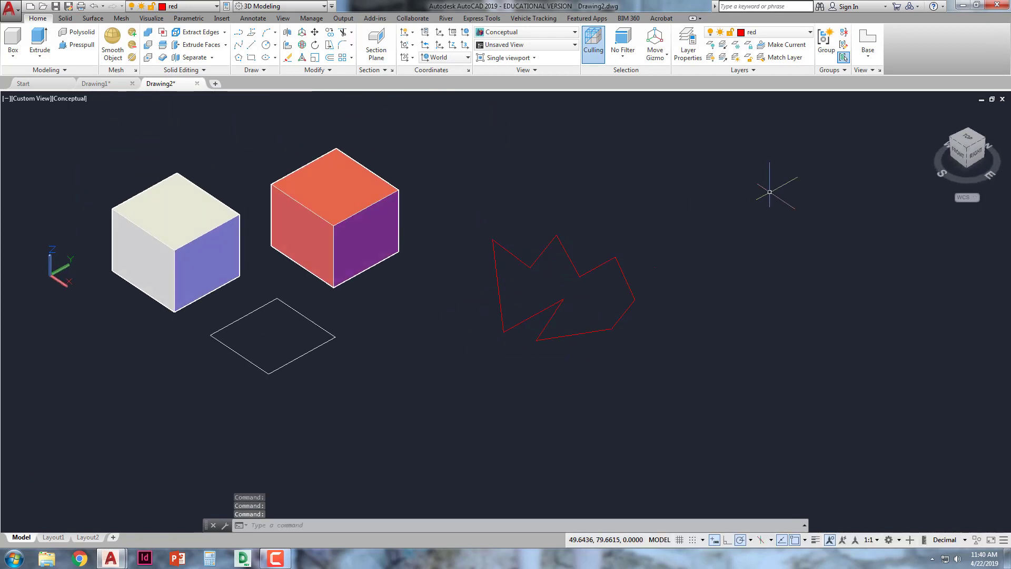
click(558, 45)
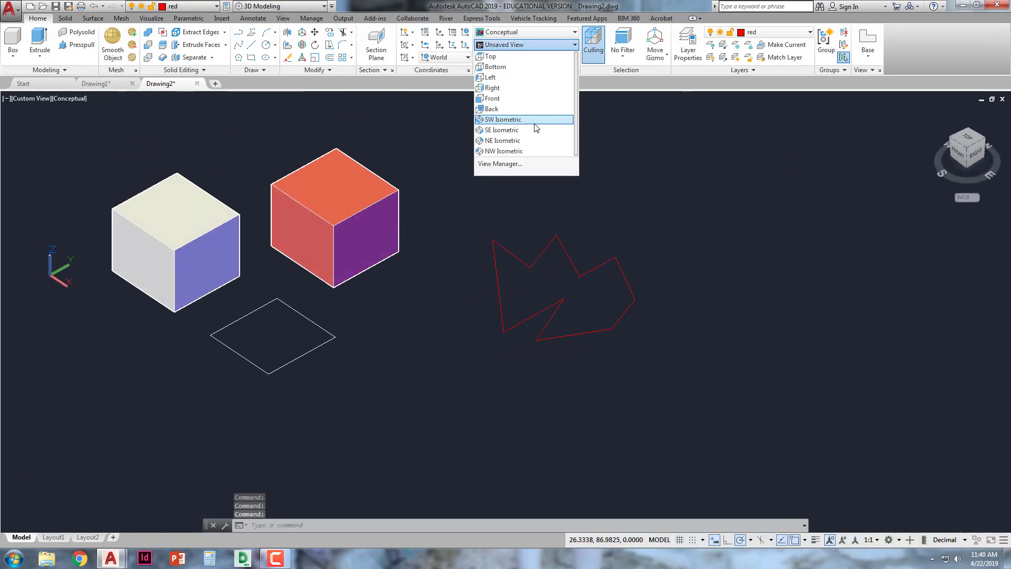
click(633, 156)
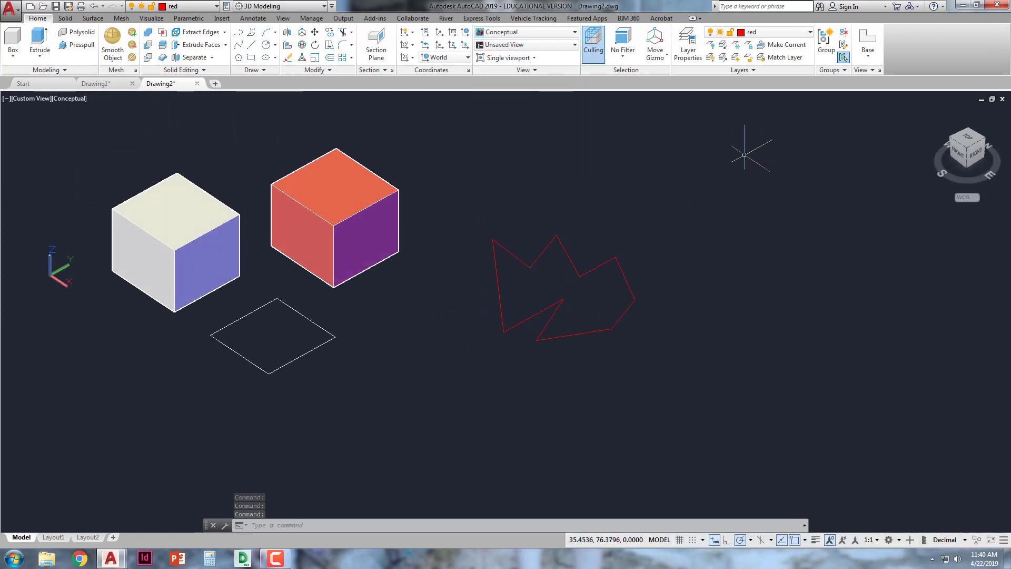
click(968, 152)
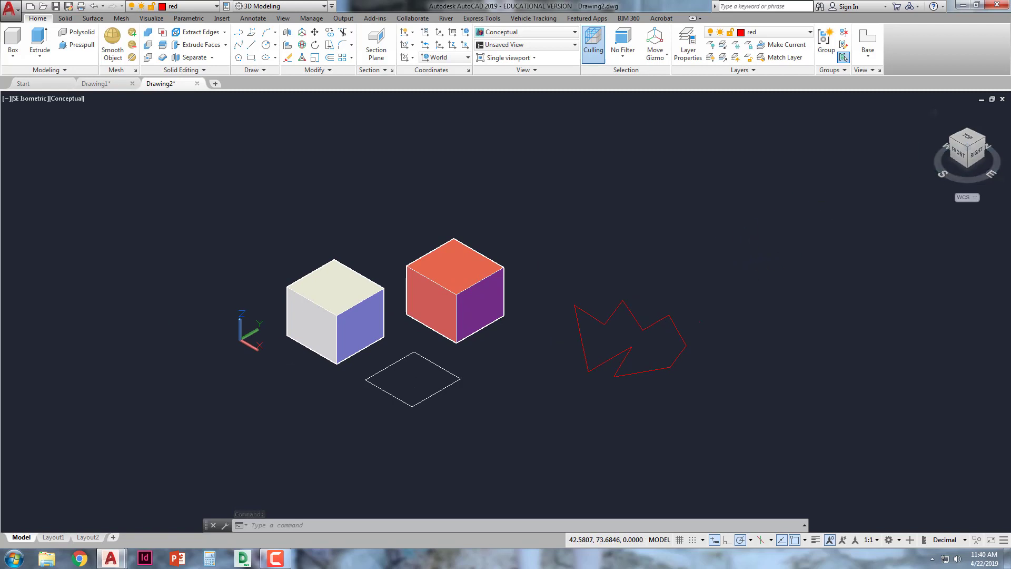
middle_drag(685, 340, 630, 297)
scroll(629, 297, up, 2)
click(629, 298)
click(599, 290)
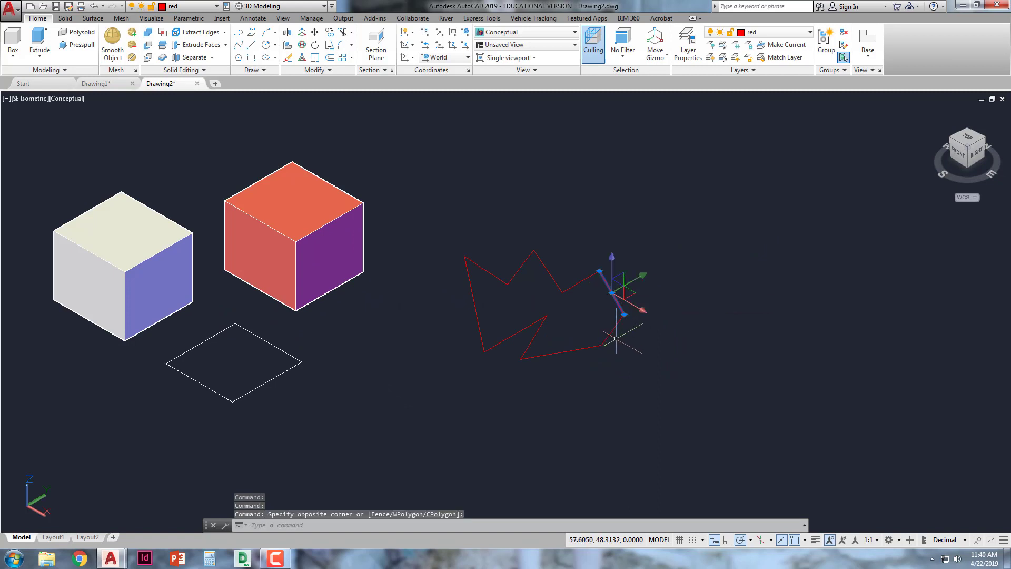
click(617, 338)
click(582, 330)
key(Escape)
- Copy the whole red outline five times, spreading the copies above, beside and below the original
text(co)
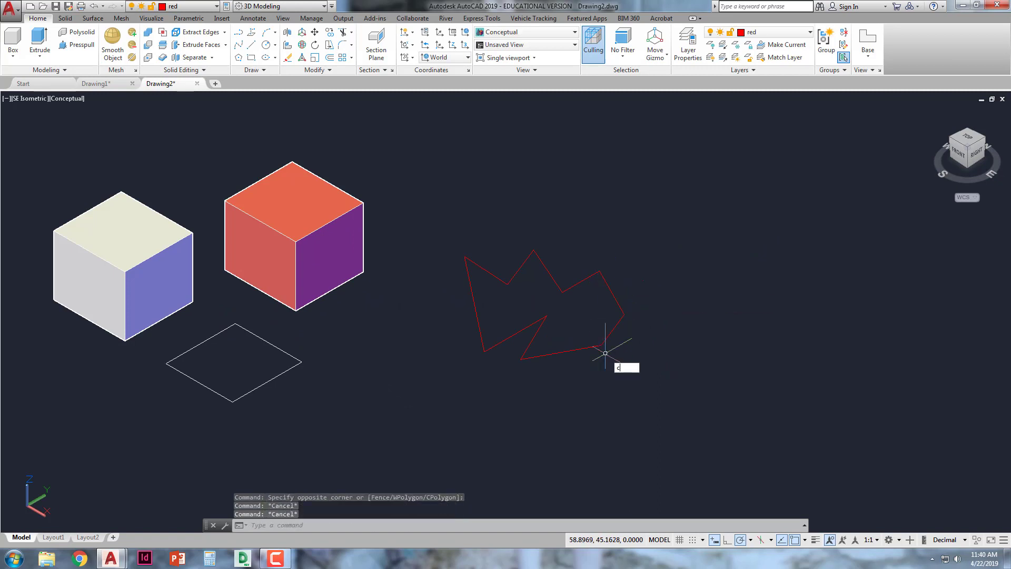
key(Return)
click(658, 392)
click(445, 221)
key(Return)
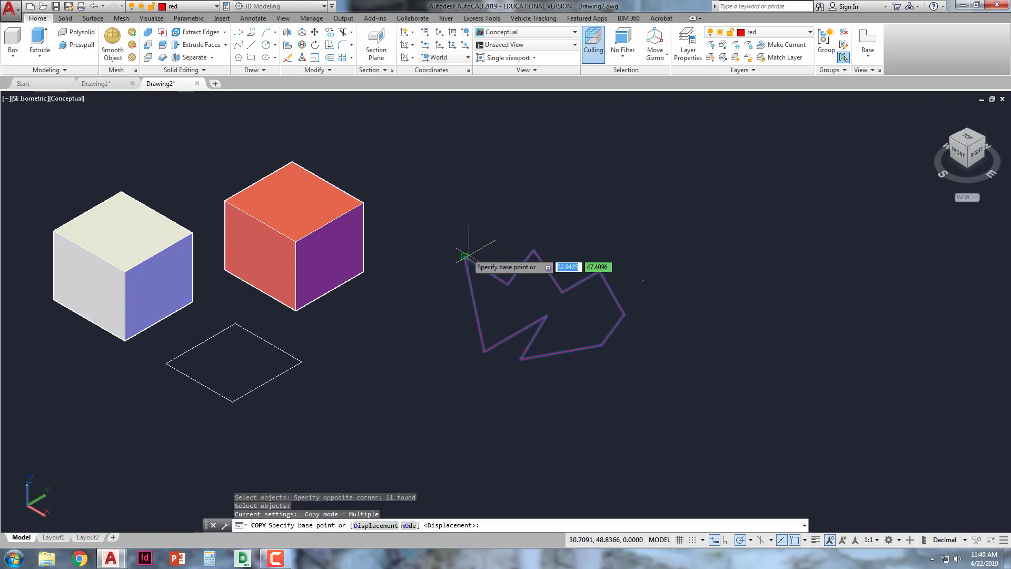
click(485, 267)
click(545, 141)
click(785, 130)
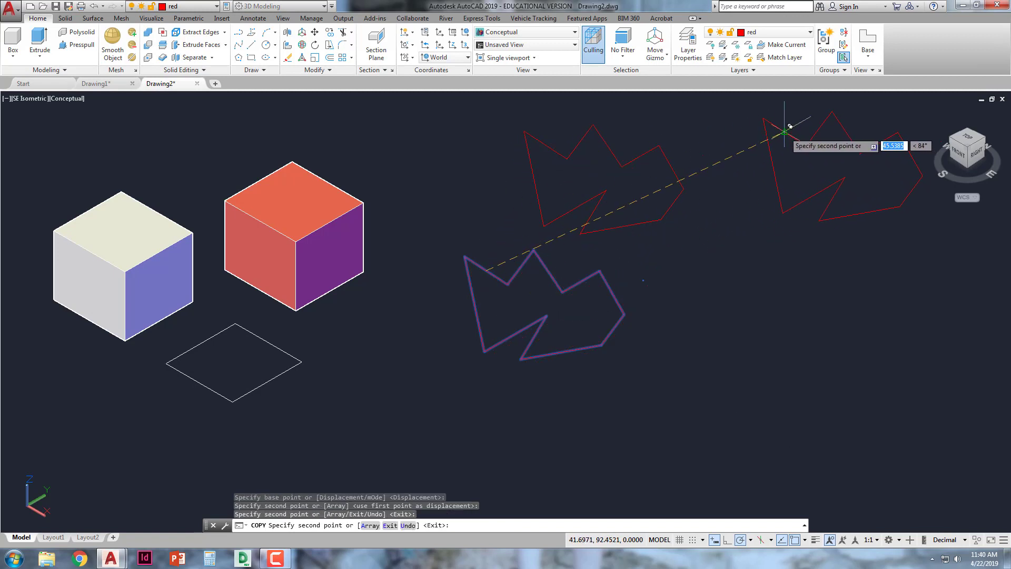
click(900, 267)
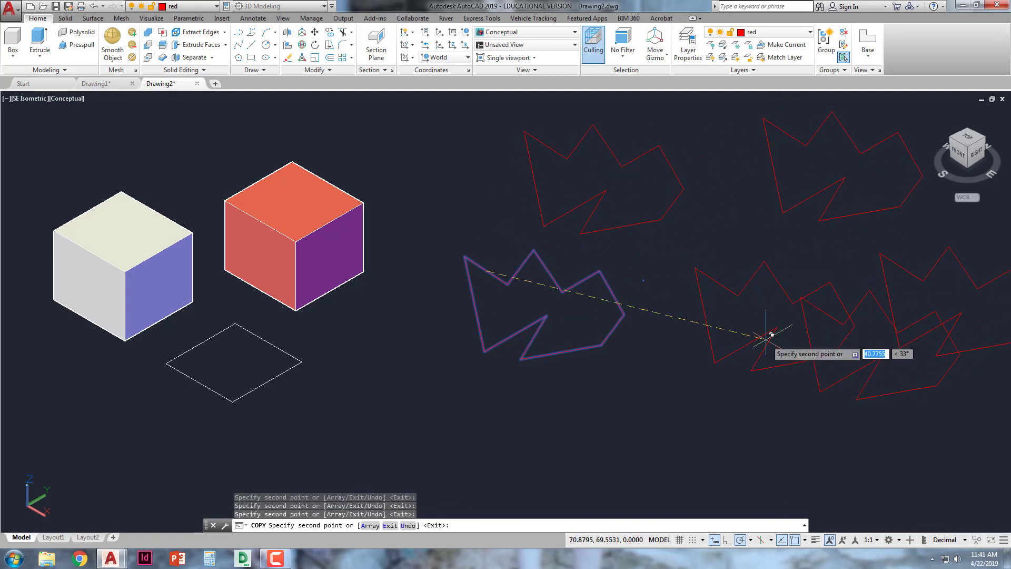
click(624, 400)
key(Return)
scroll(582, 345, down, 4)
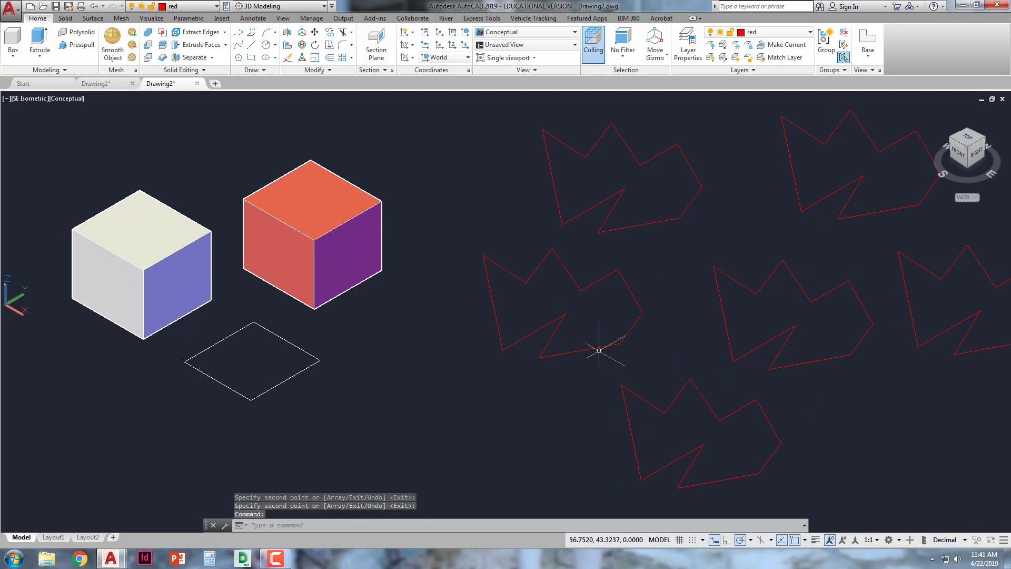
scroll(583, 339, up, 3)
middle_drag(584, 336, 563, 330)
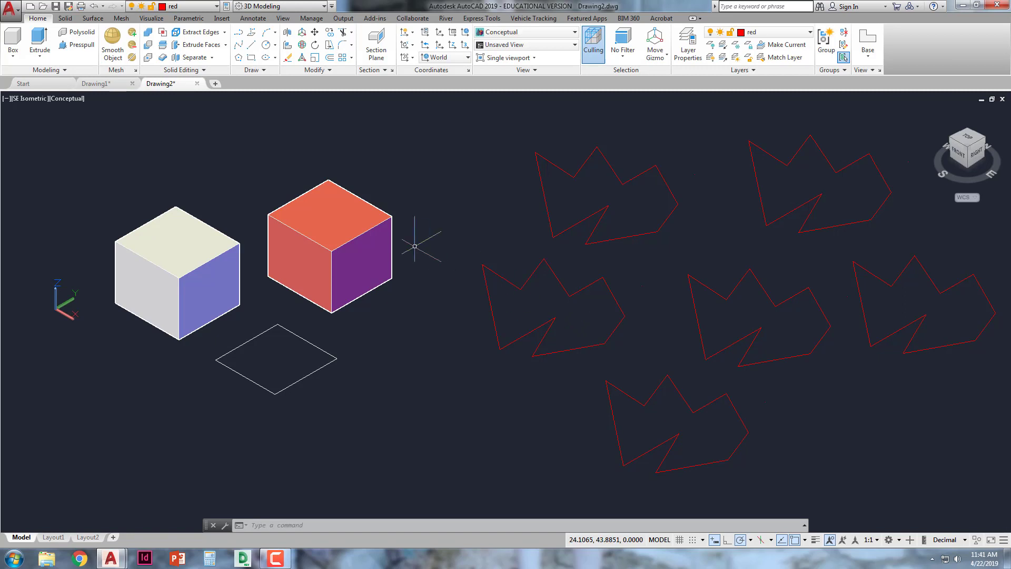
- Try extruding the separate lines of the original red outline upward as a solid, and undo the extrusion
click(39, 40)
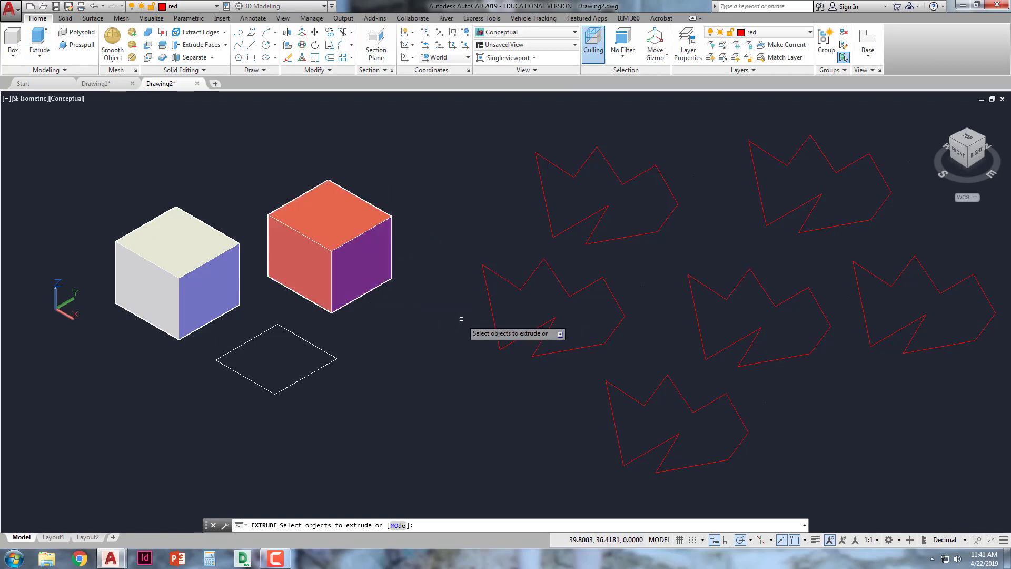
click(632, 354)
click(470, 271)
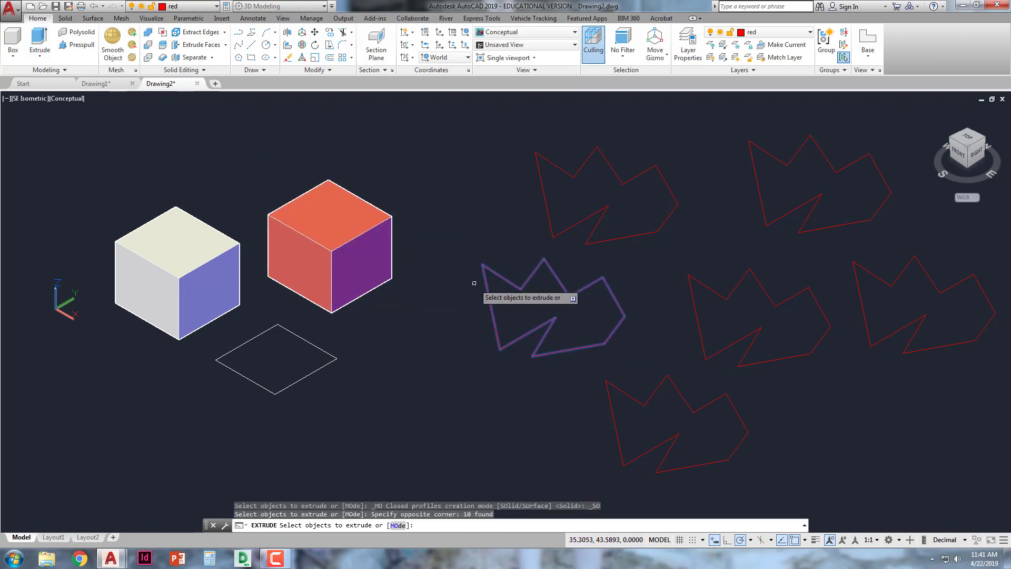
key(Return)
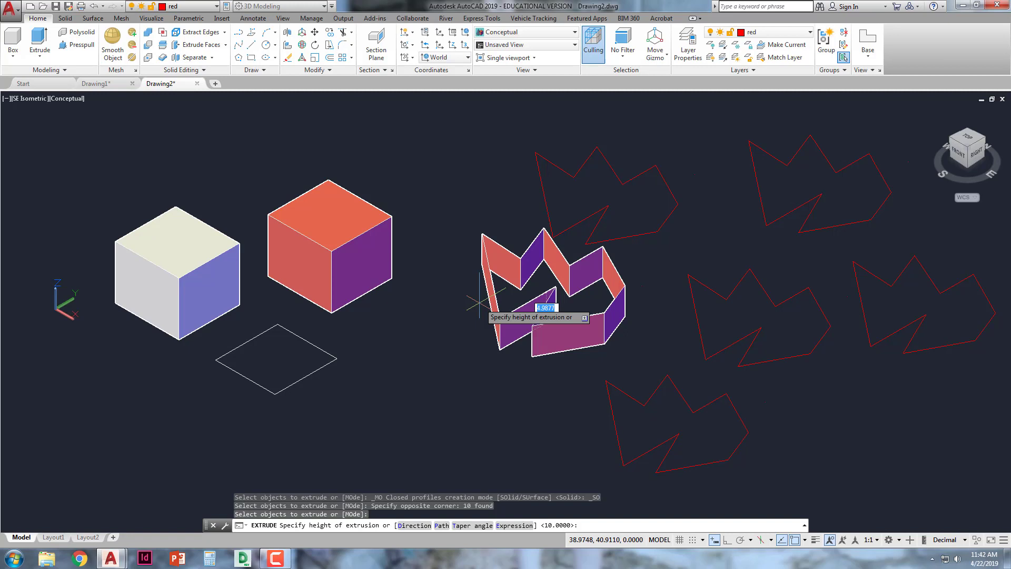
click(498, 274)
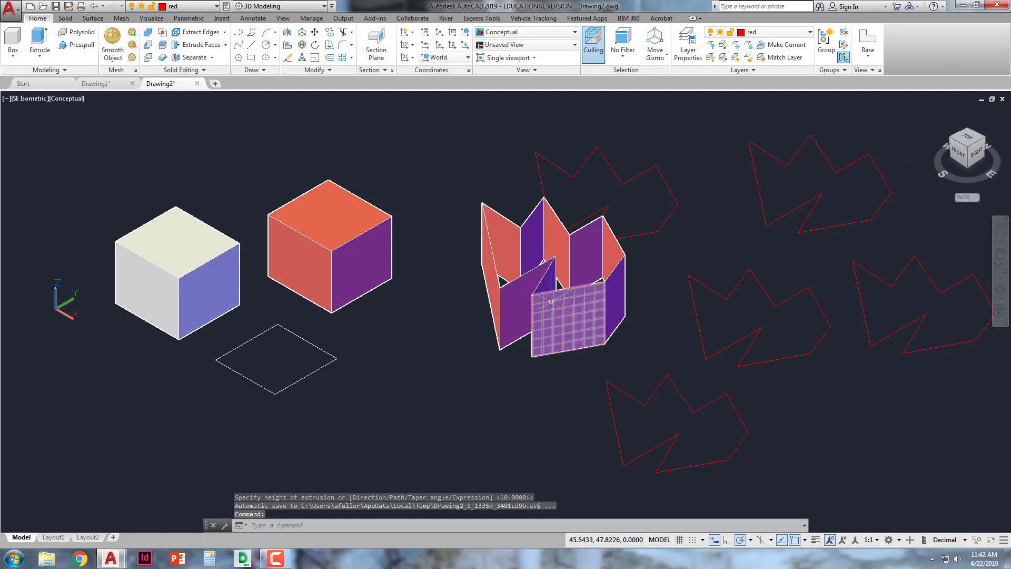
key(ctrl+z)
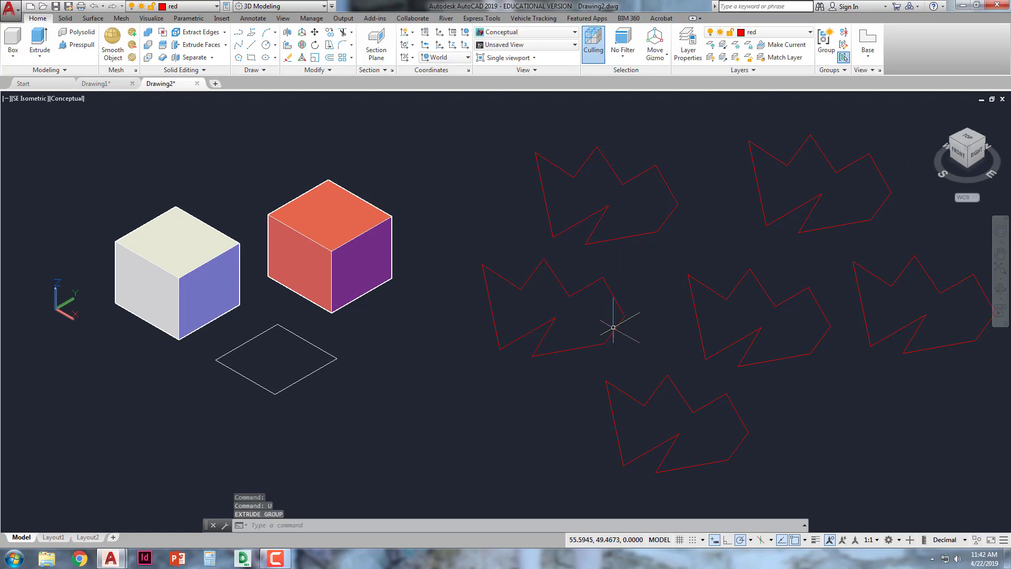
- Join the ten separate lines of the original red outline into a single polyline
middle_drag(582, 311, 535, 321)
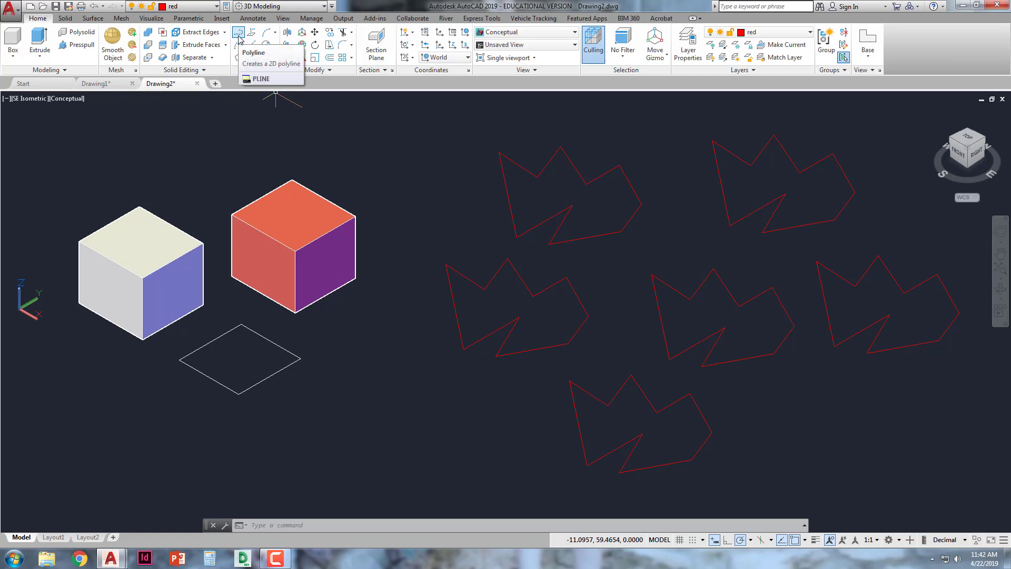
click(301, 72)
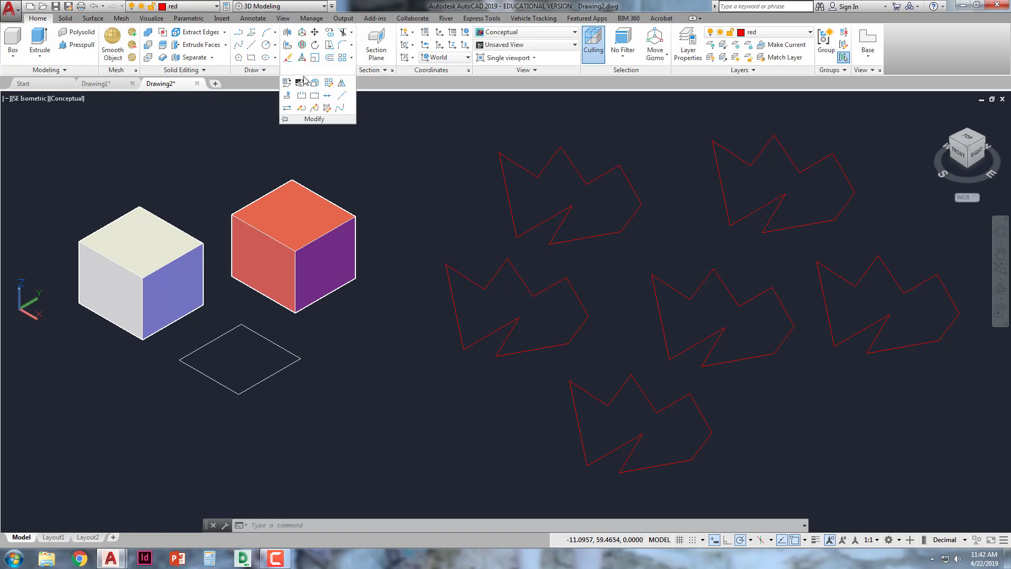
click(327, 99)
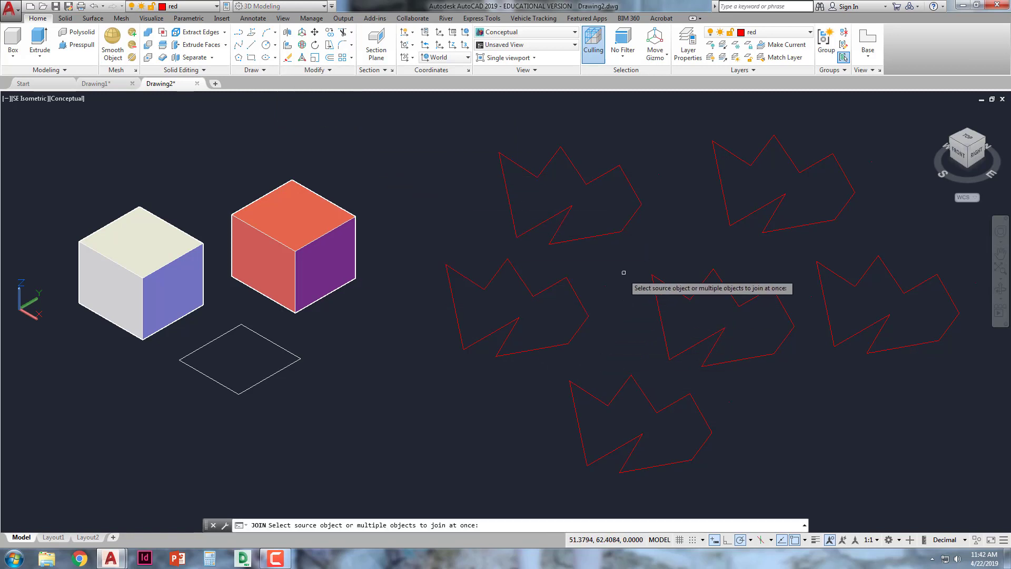
click(592, 350)
click(408, 266)
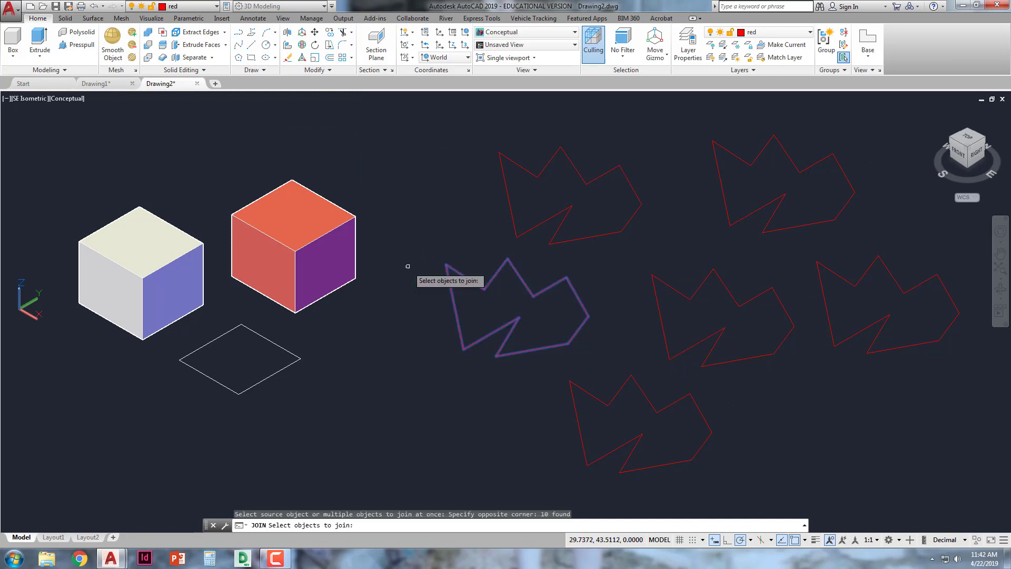
key(Return)
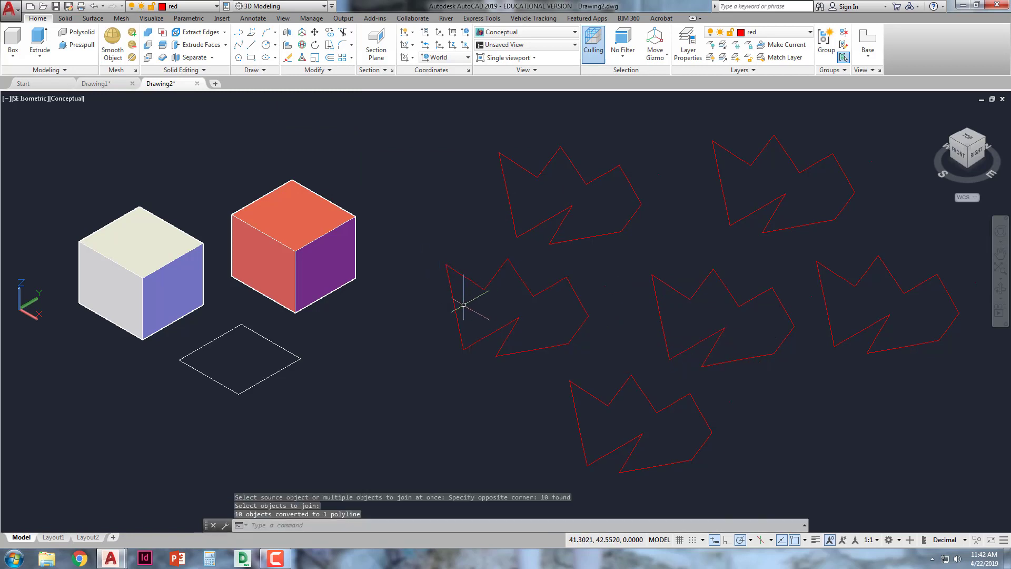
- Extrude the joined original outline upward into a solid about 3.9 units high
mouse_move(453, 302)
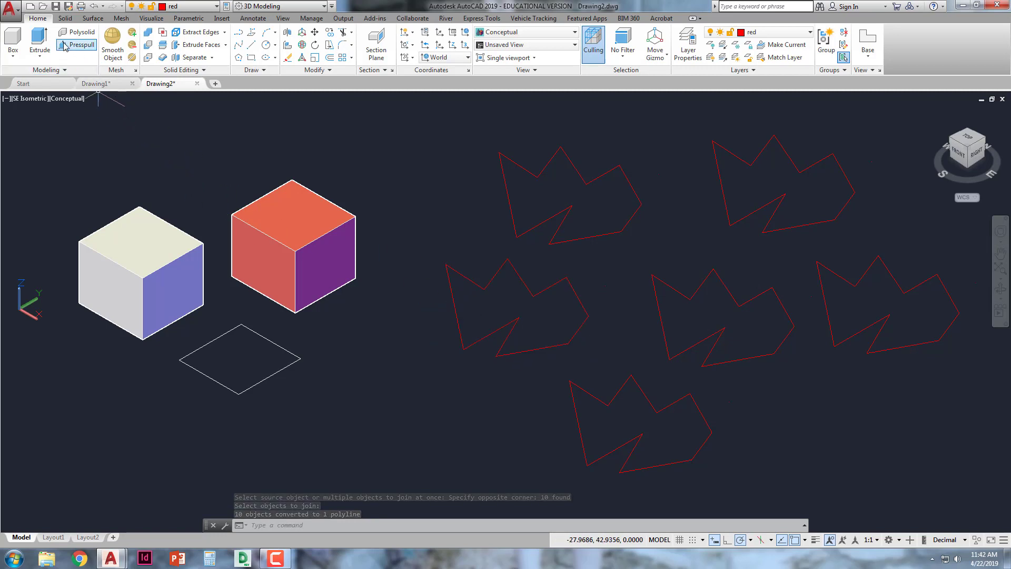
click(38, 35)
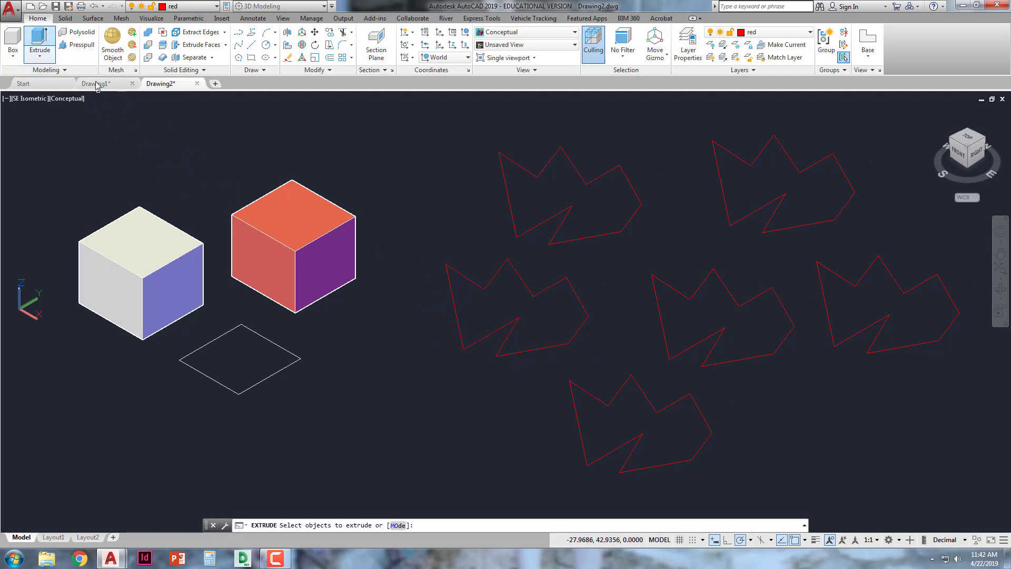
click(457, 316)
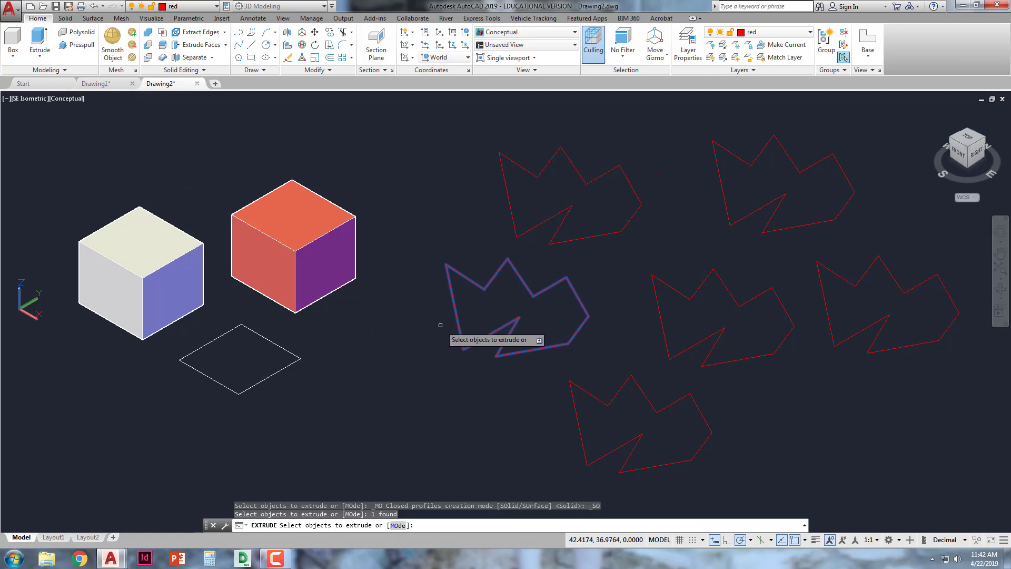
key(Return)
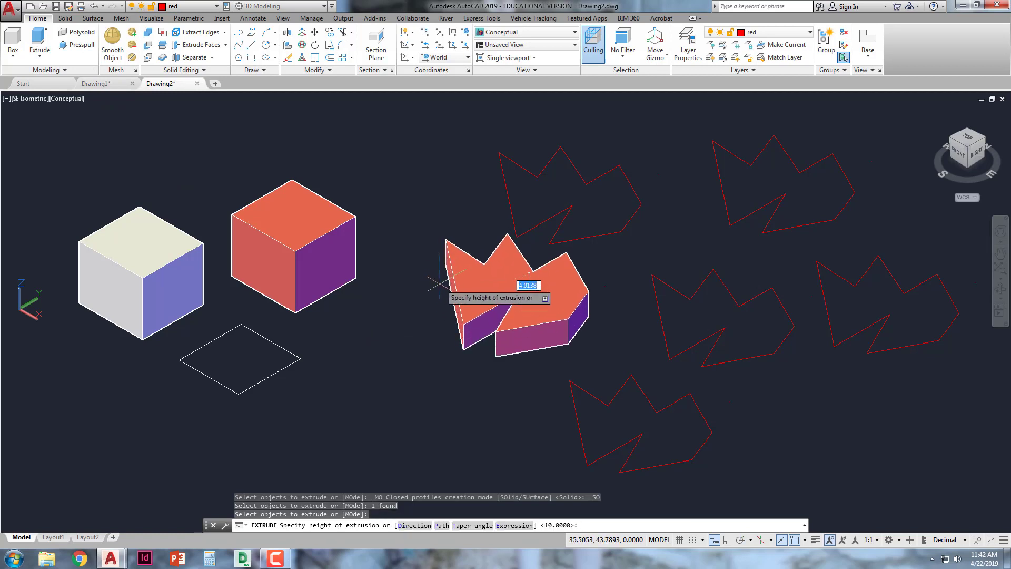
click(529, 273)
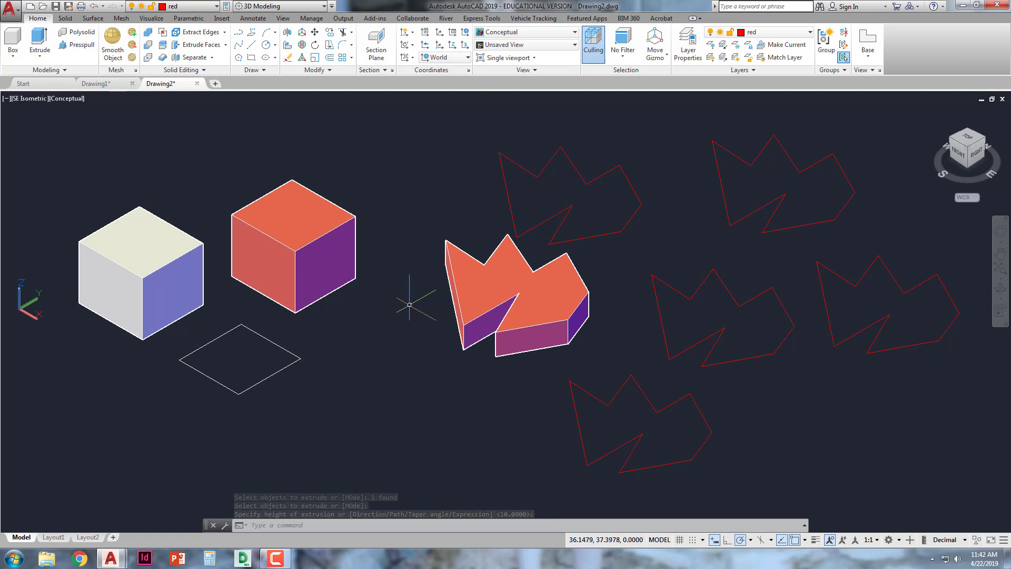
- Convert the ten lines of the outline copy directly behind the extruded solid into a region
middle_drag(429, 303, 338, 341)
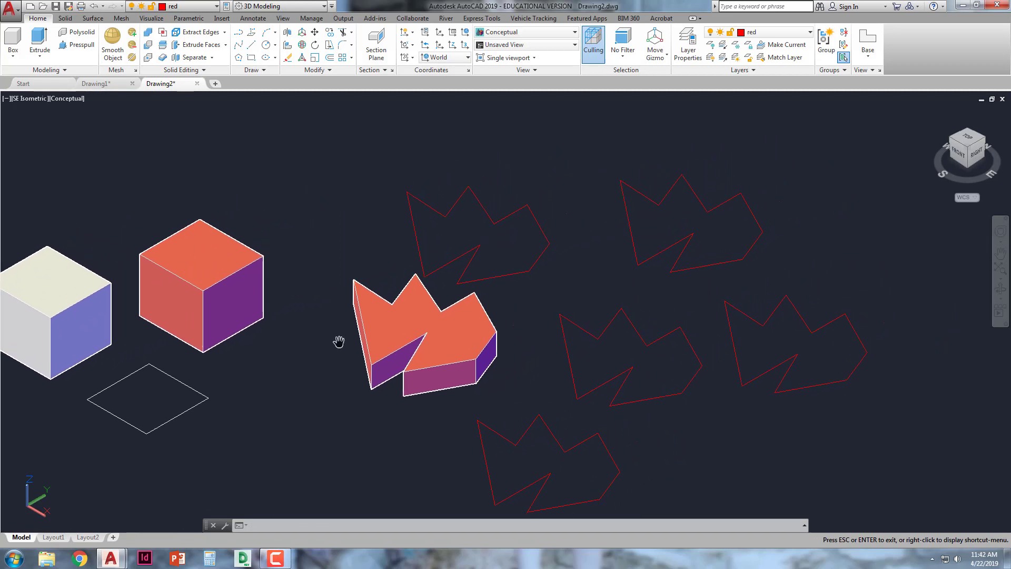
middle_drag(437, 271, 421, 283)
key(Escape)
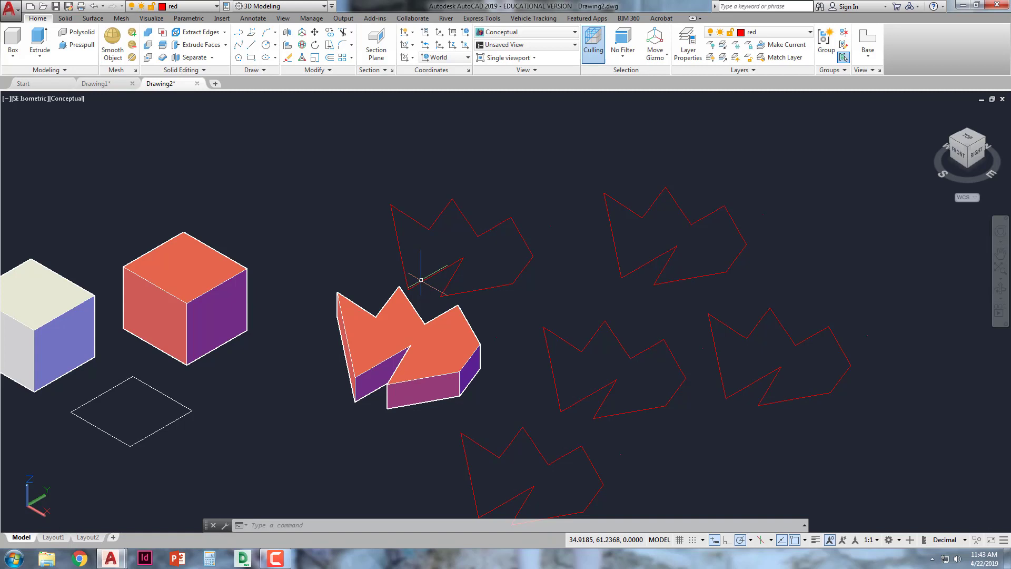
click(303, 71)
click(273, 71)
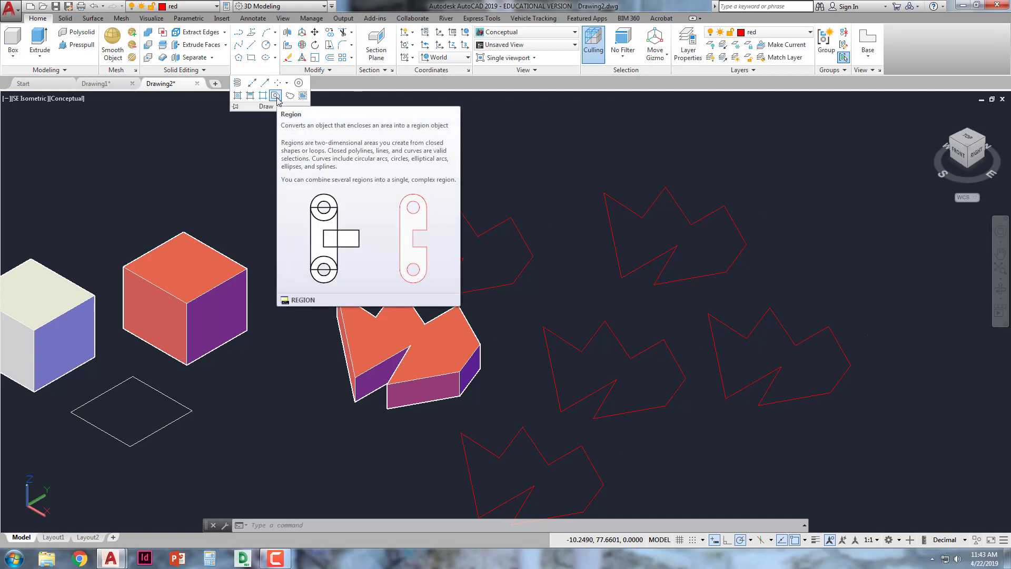
click(276, 95)
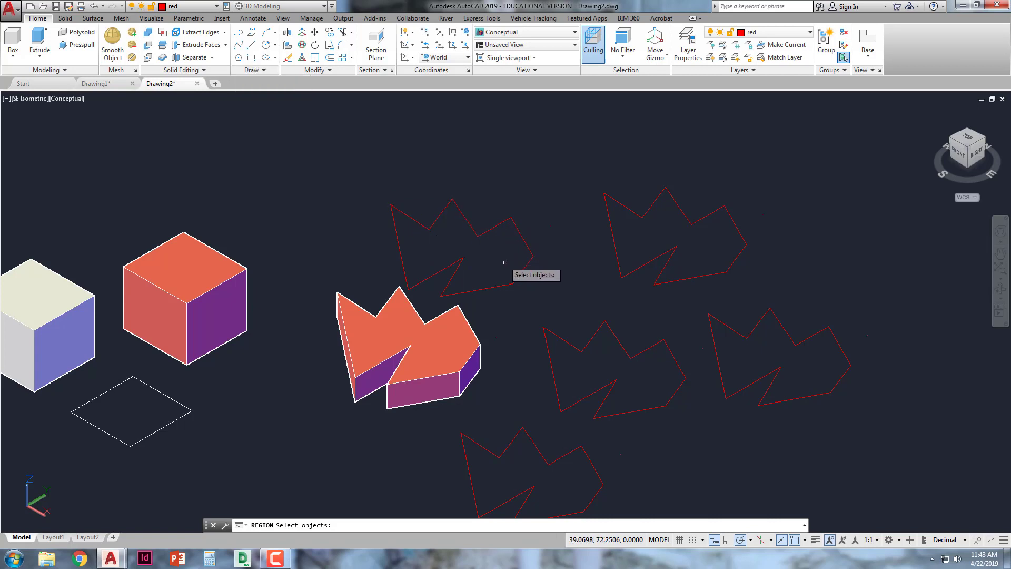
click(549, 290)
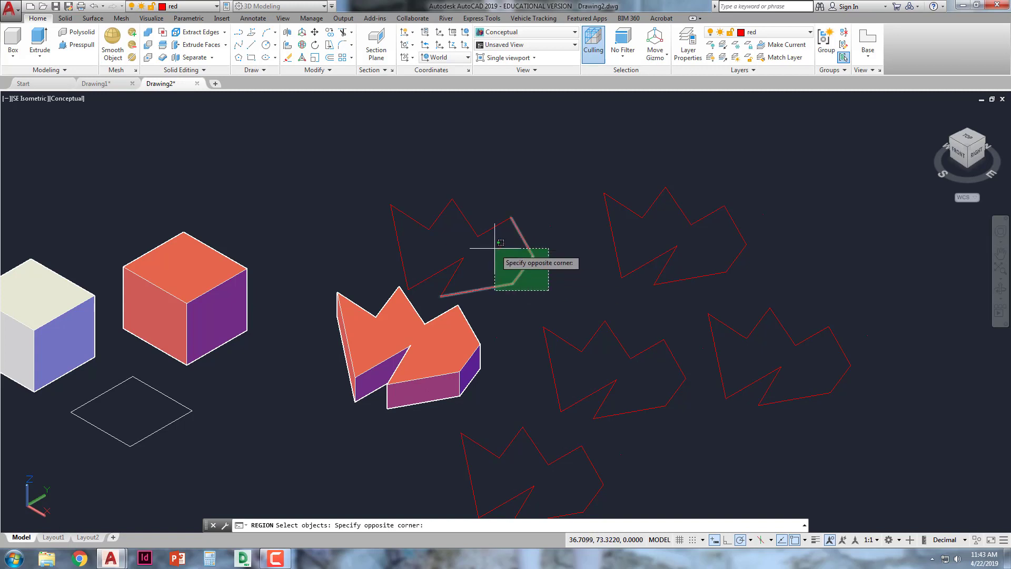
click(409, 198)
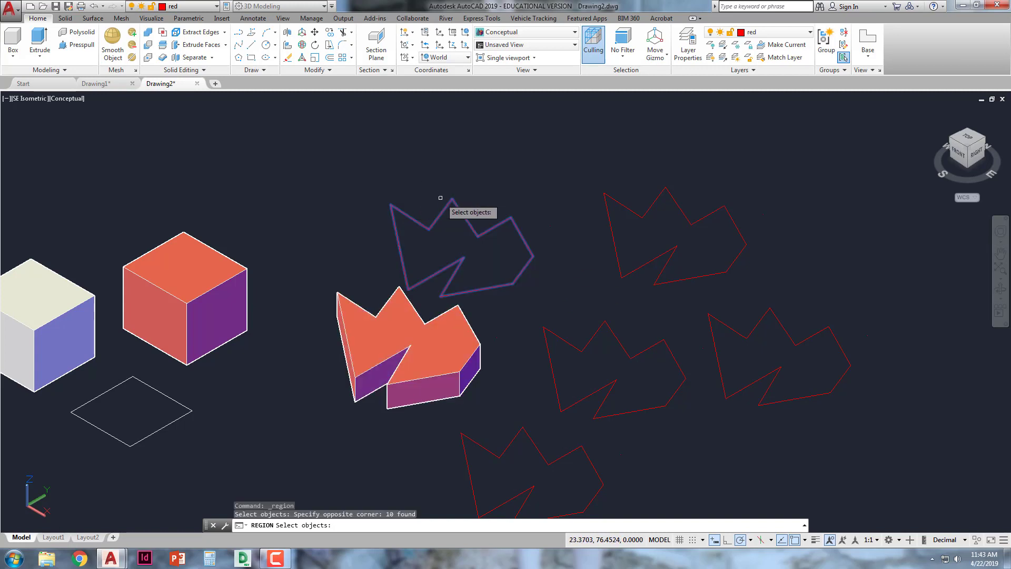
key(Return)
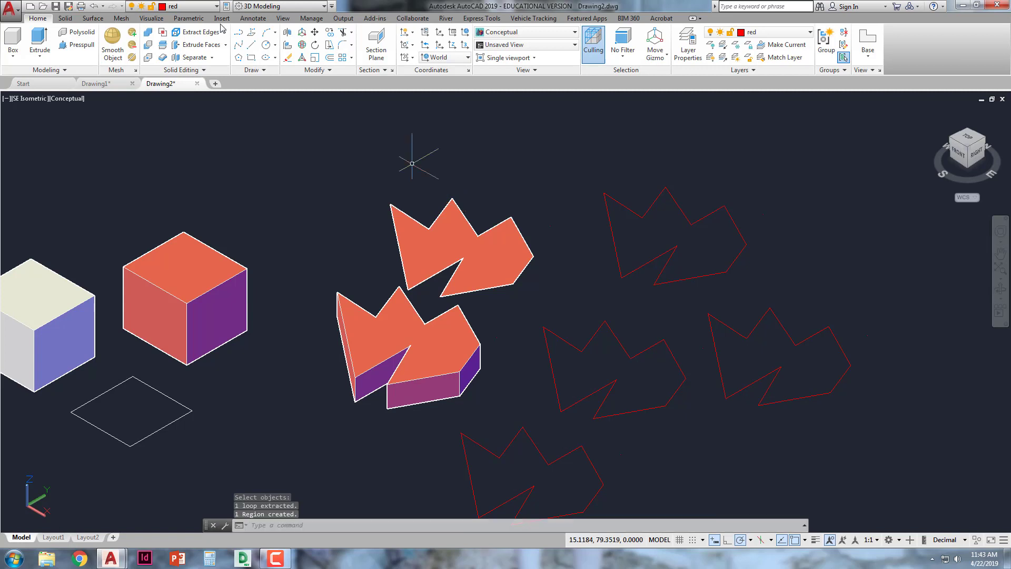
- Extrude the new region upward by 10 units as a solid
click(39, 38)
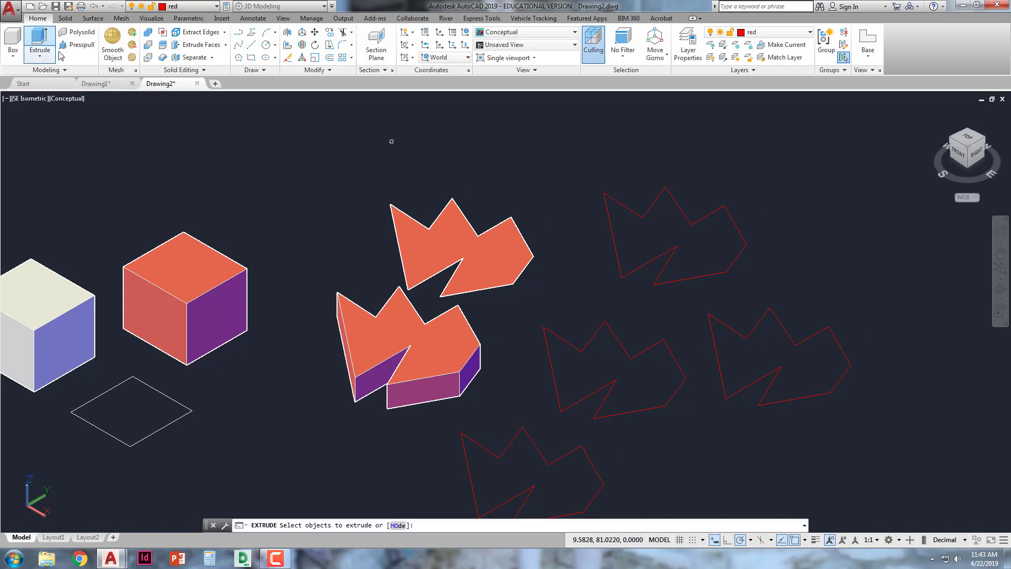
click(452, 255)
key(Return)
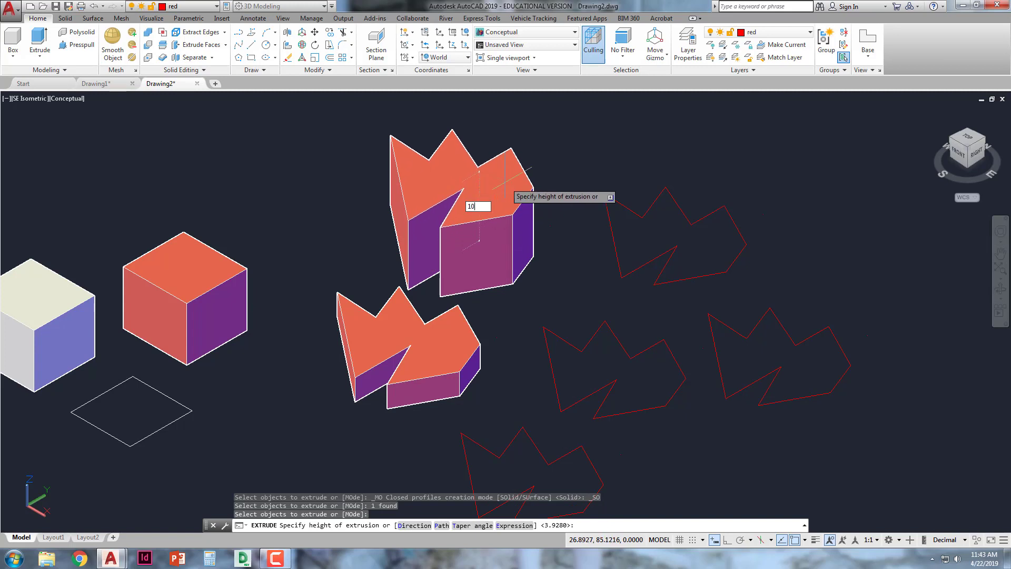
key(Return)
- Draw a small circle inside the remaining upper red outline, in the area above its notch
middle_drag(529, 204, 509, 201)
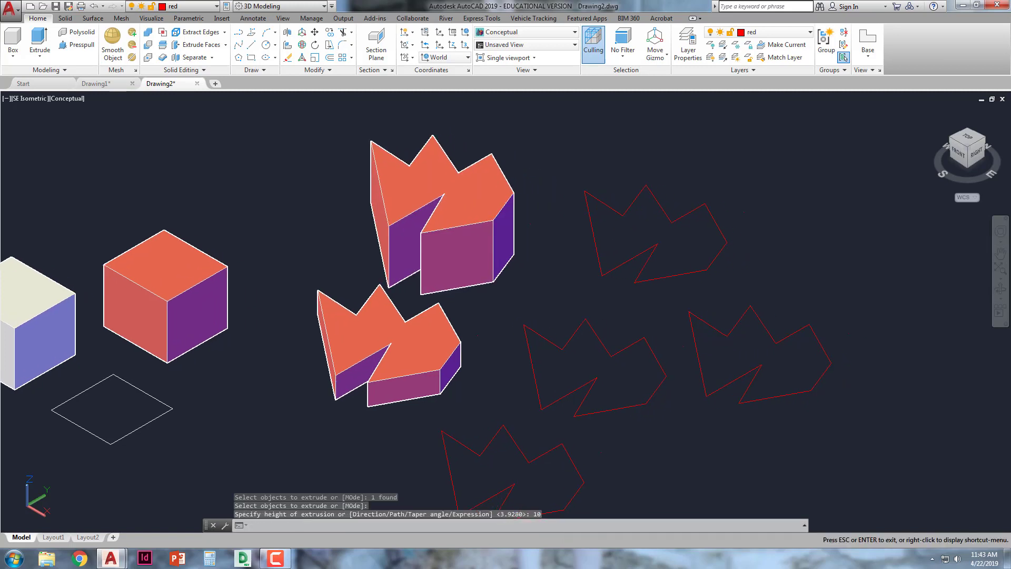
click(510, 197)
middle_drag(509, 197, 450, 188)
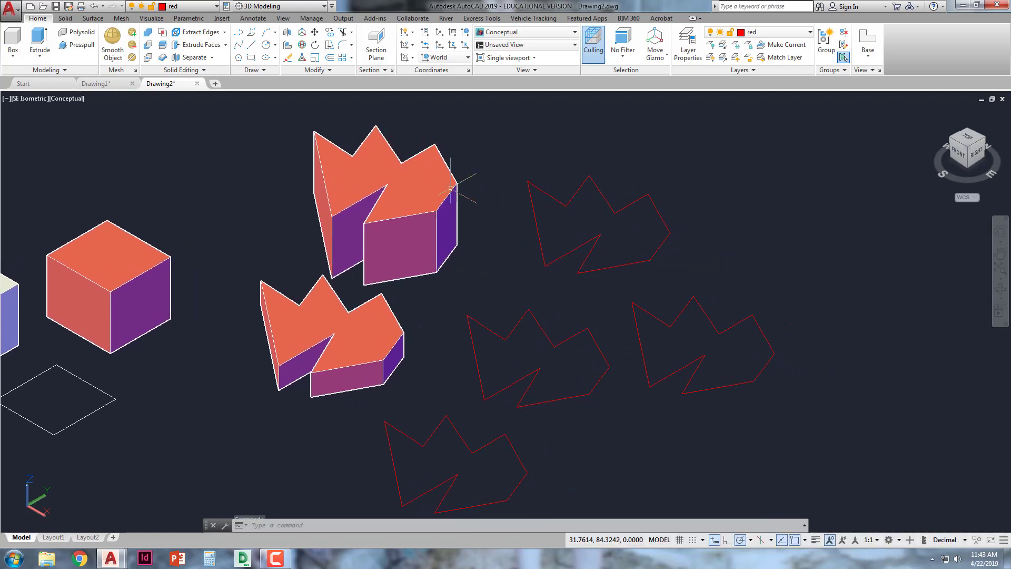
key(Escape)
text(c)
key(Return)
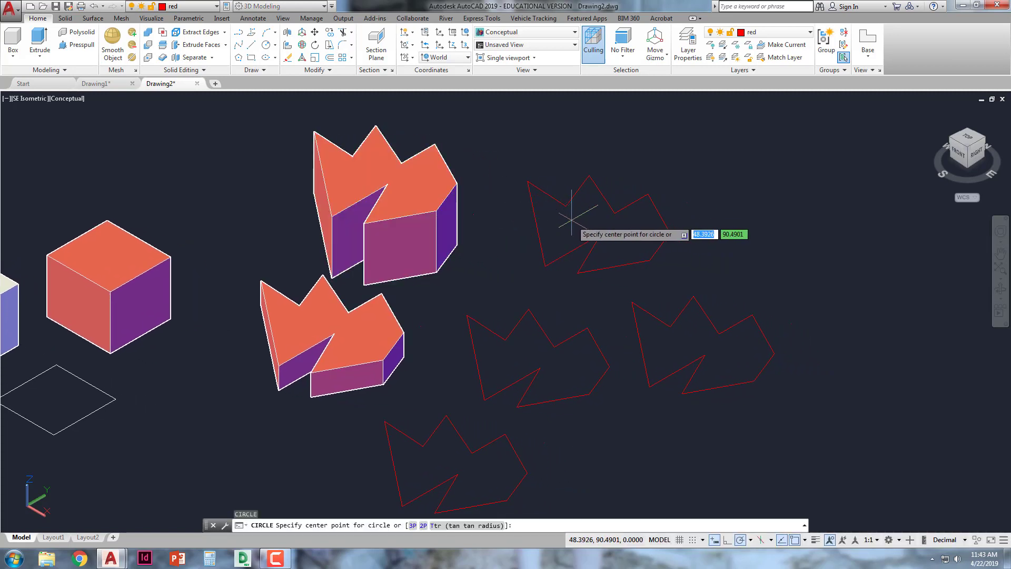
click(567, 223)
click(582, 228)
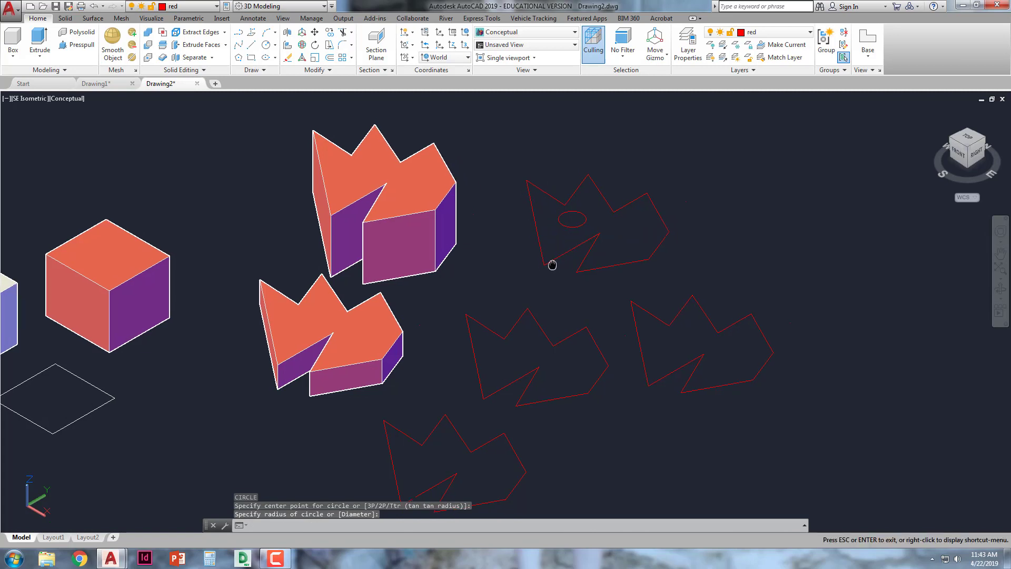
middle_drag(551, 263, 547, 254)
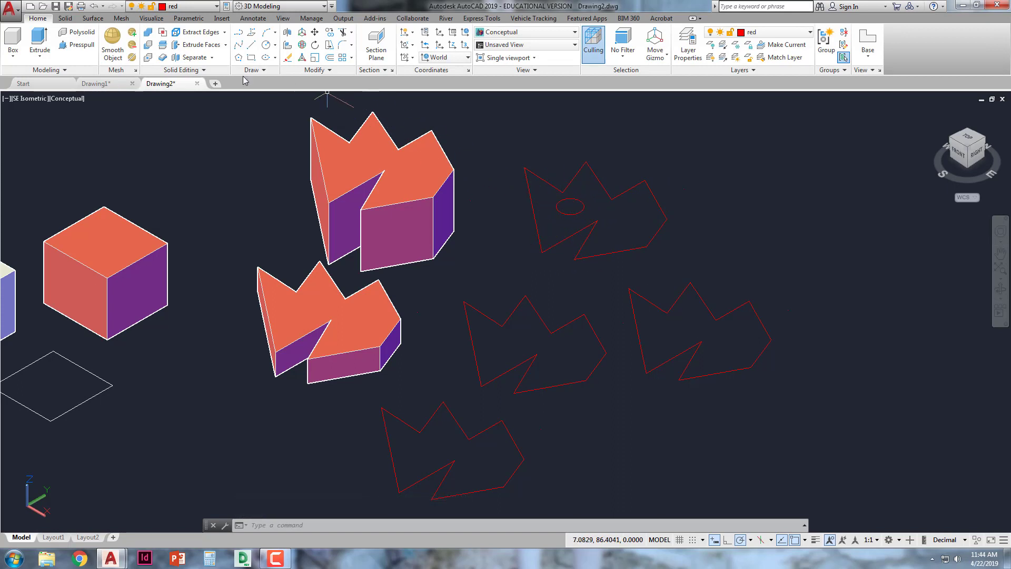
click(45, 41)
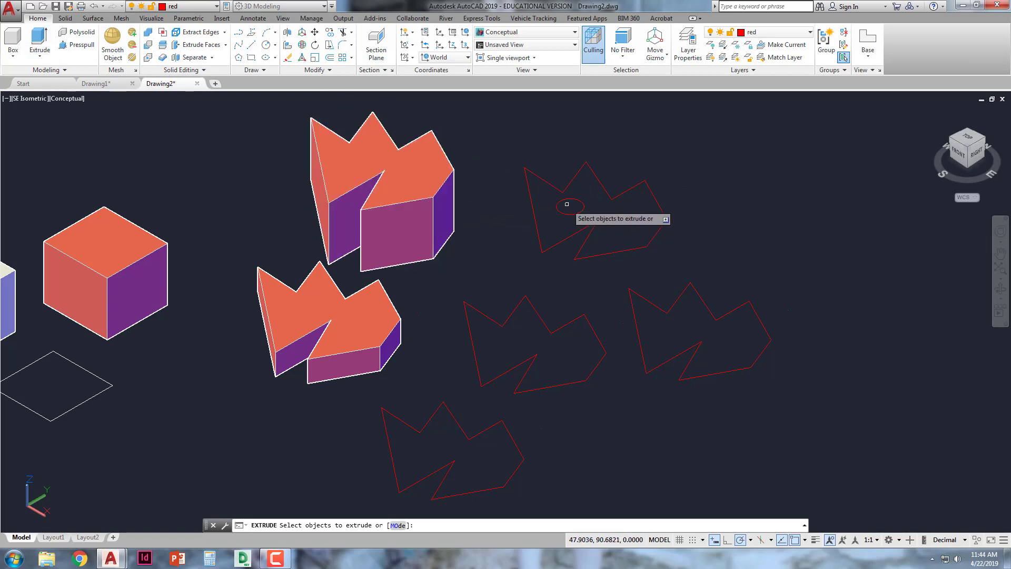
click(680, 254)
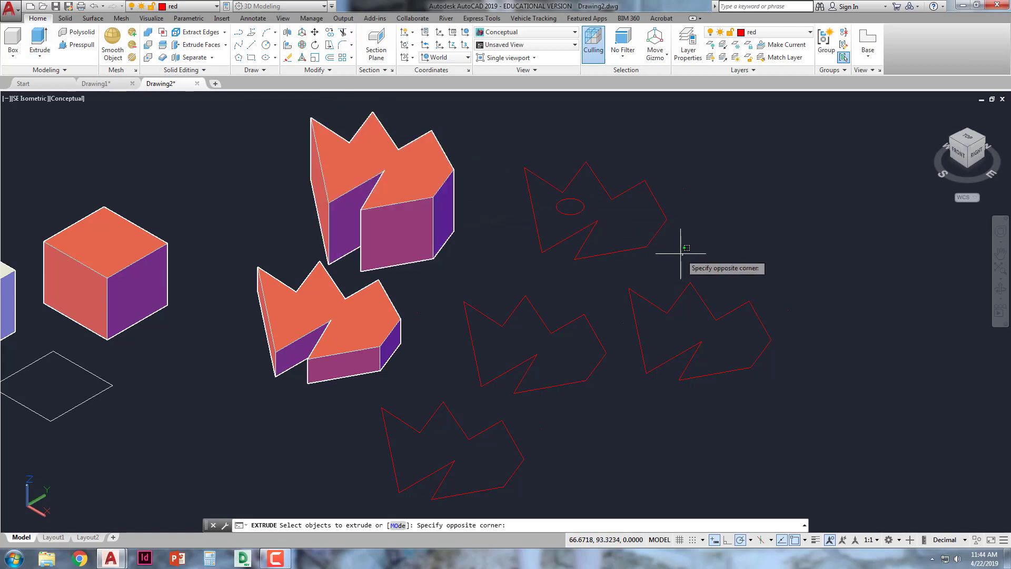
key(Escape)
key(Escape)
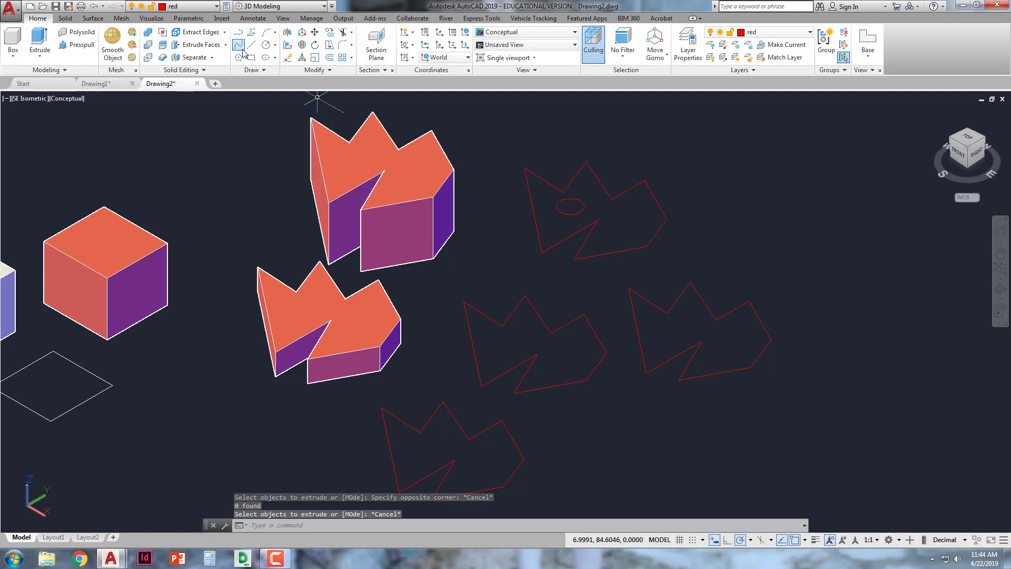
- Join the lines of the outline around the circle into one polyline
click(314, 70)
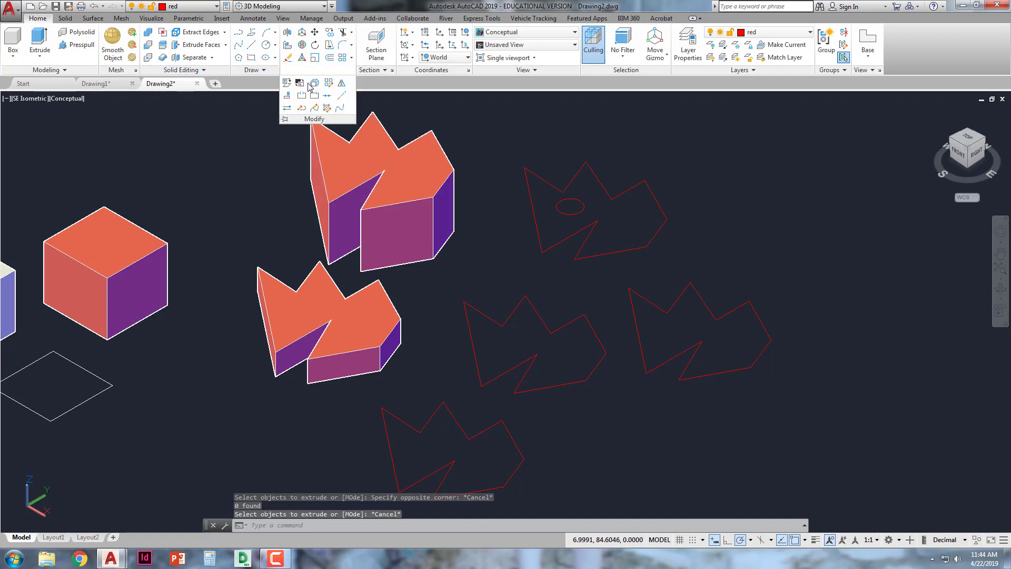
click(327, 96)
click(666, 254)
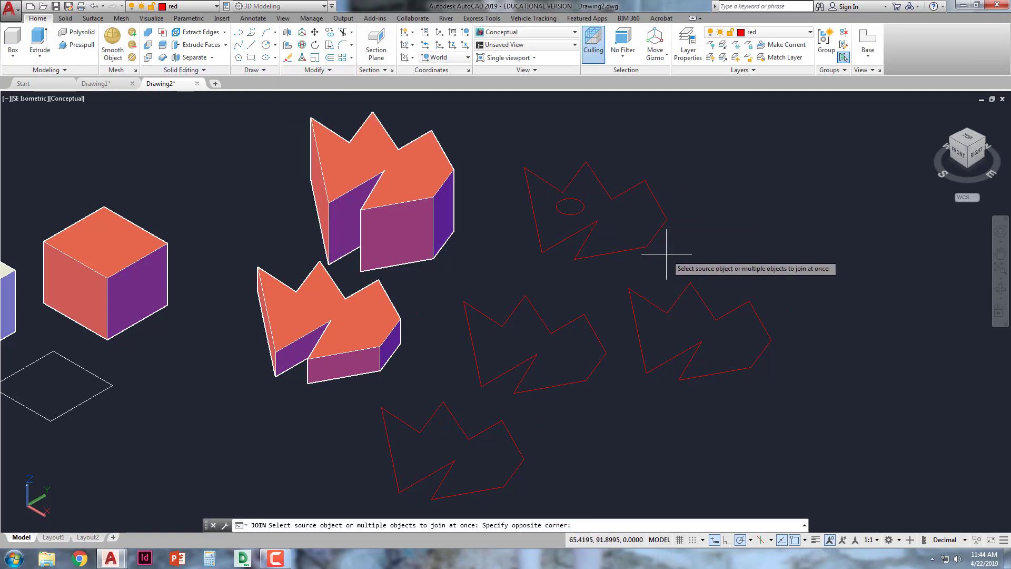
click(509, 157)
key(Return)
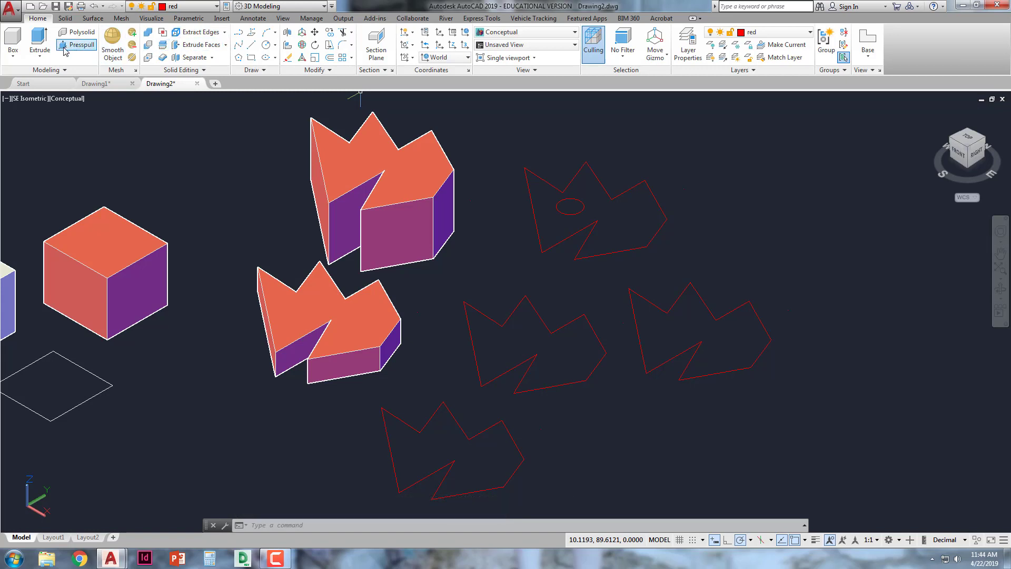
- Extrude the joined outline and the circle inside it together upward as solids
click(44, 44)
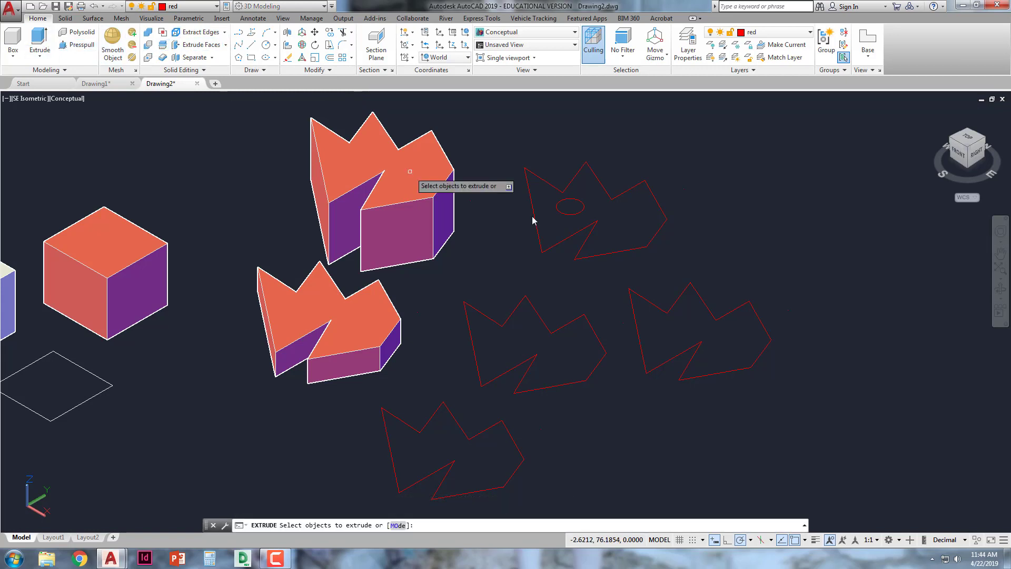
click(683, 260)
click(501, 148)
key(Return)
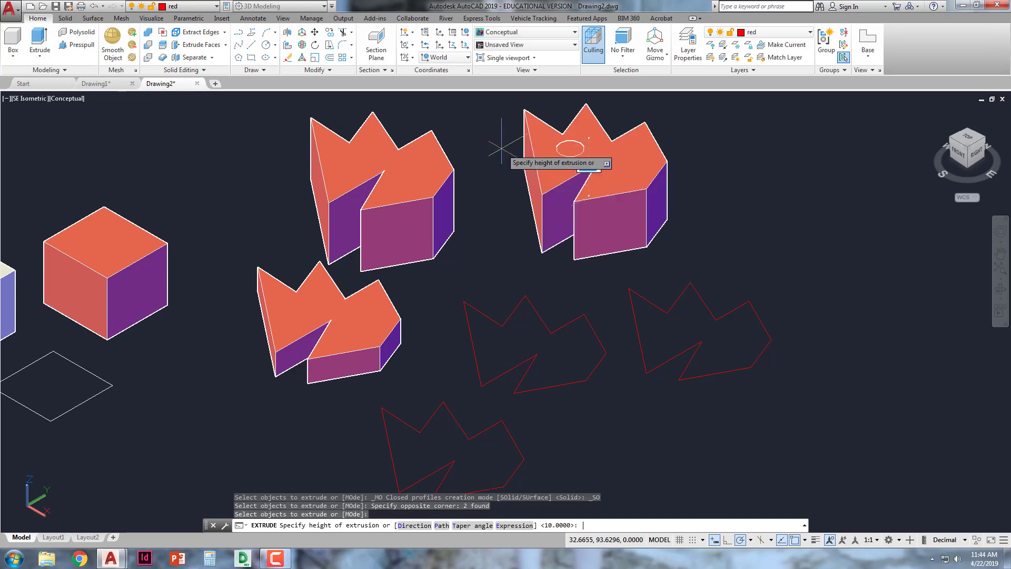
click(504, 154)
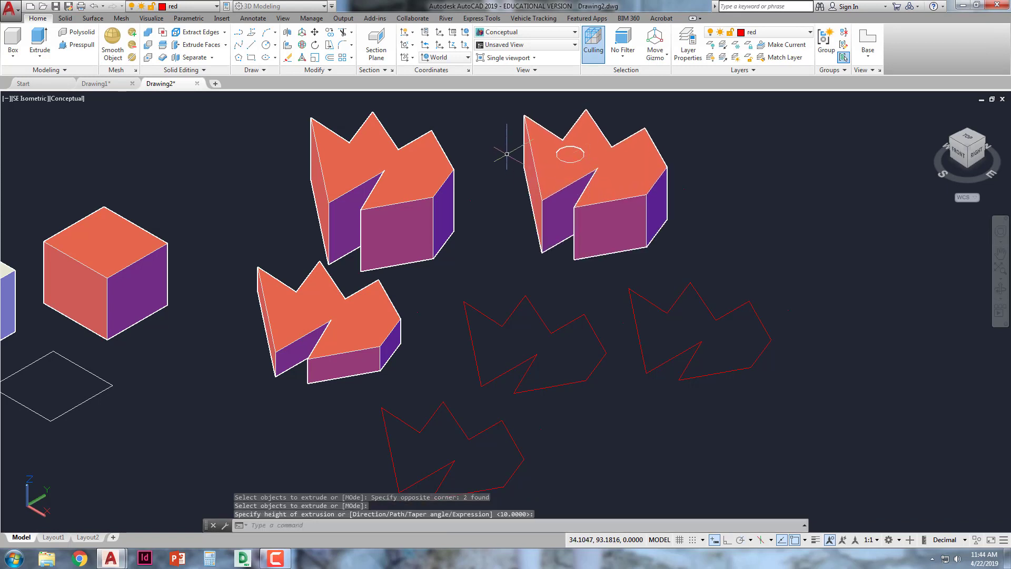
key(Escape)
key(Escape)
- Move the extruded cylinder out of the outline solid into the empty space beside it
middle_drag(552, 178, 566, 181)
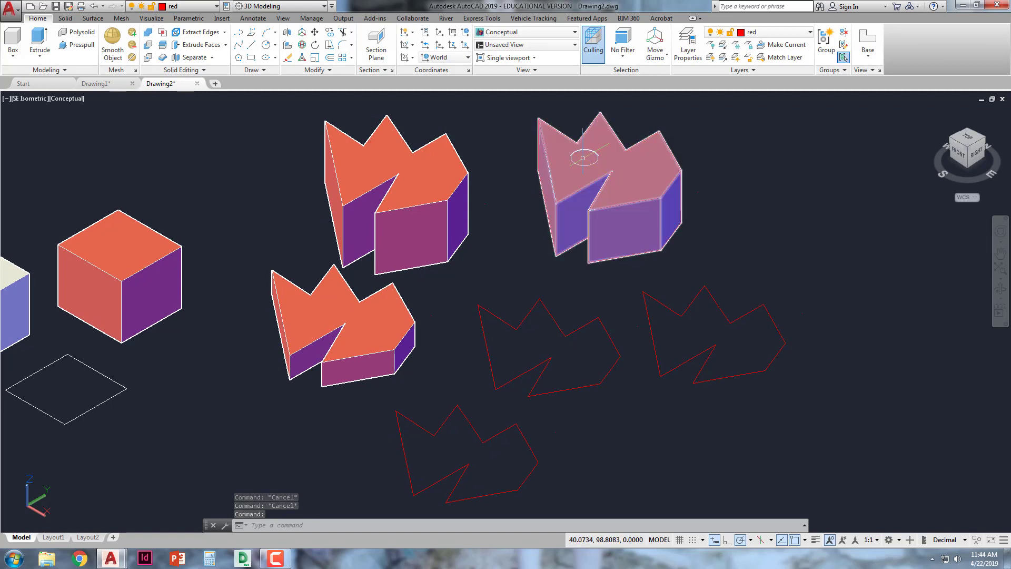
click(574, 173)
text(m)
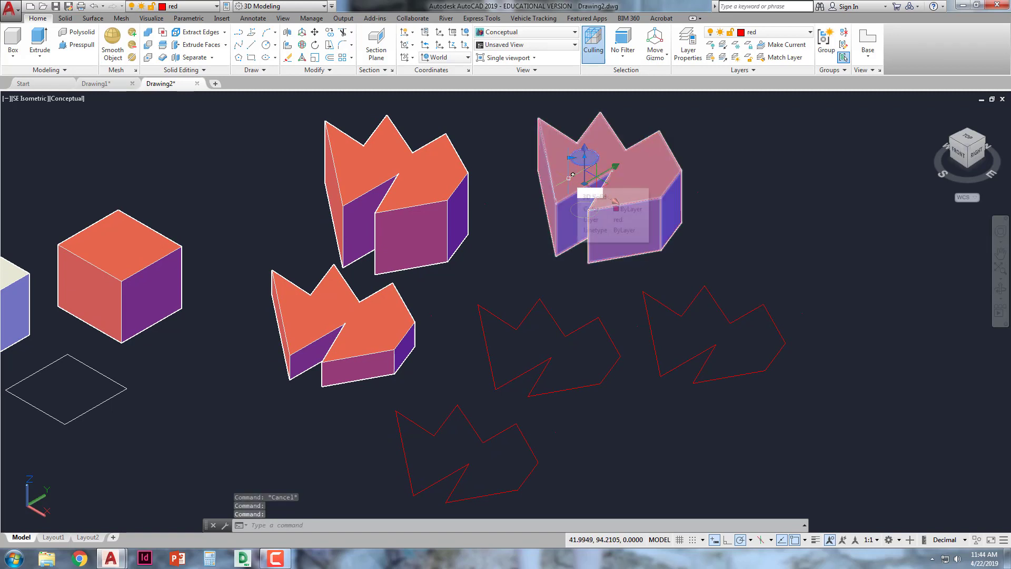
key(Return)
click(527, 217)
click(682, 215)
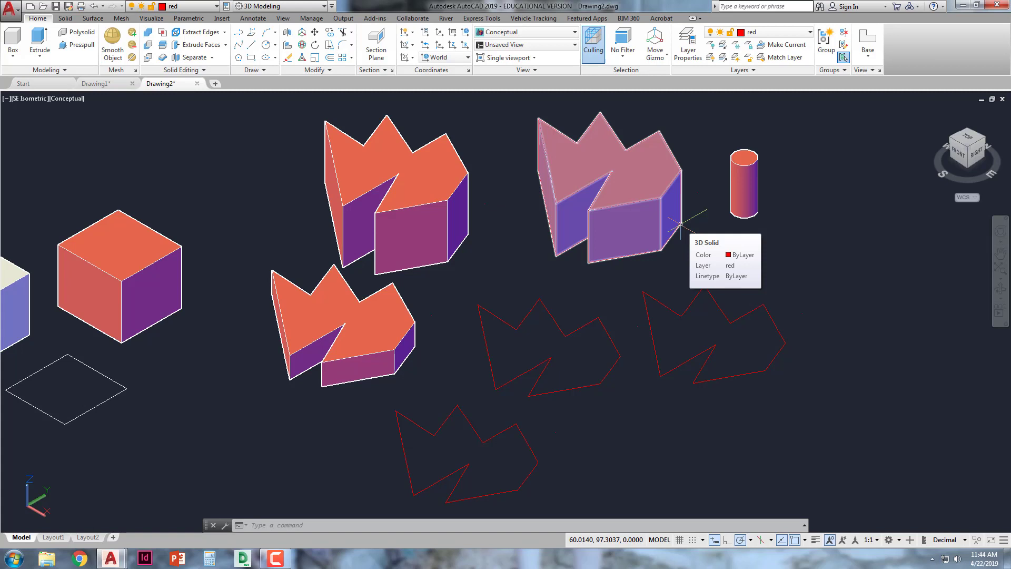
- Undo the move of the cylinder
key(Escape)
key(Escape)
text(u)
key(Return)
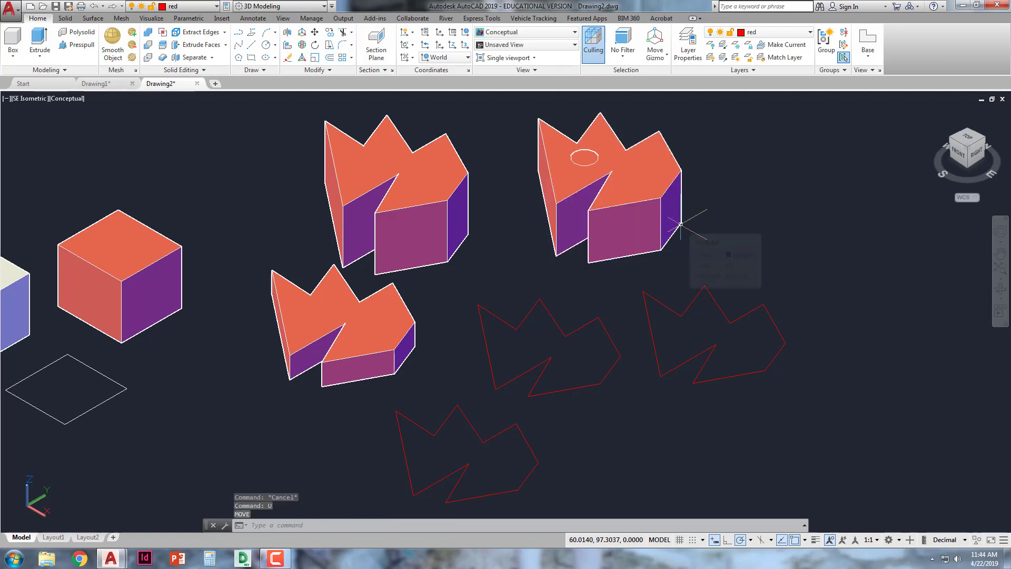
- Create a cube with 10-unit edges in the empty area beside the solid containing the cylinder, with ortho on
middle_drag(679, 225, 514, 258)
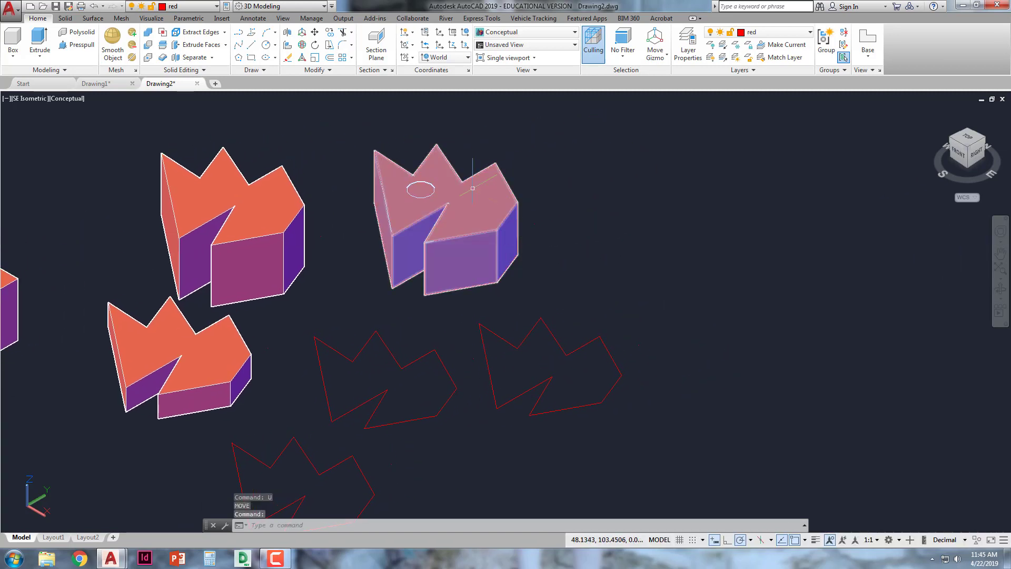
click(11, 39)
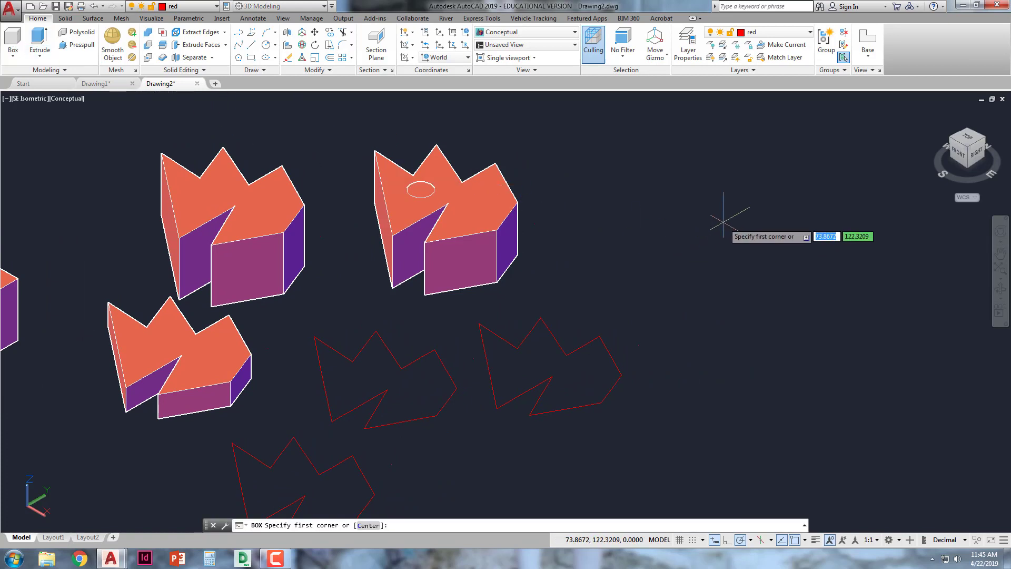
text(c)
key(Escape)
key(Return)
click(719, 242)
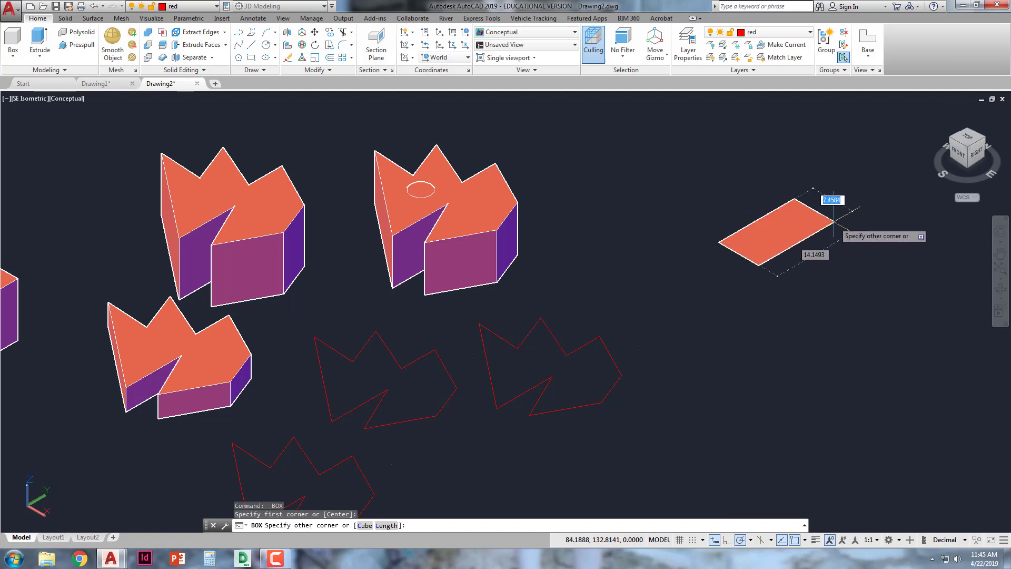
text(c)
key(Return)
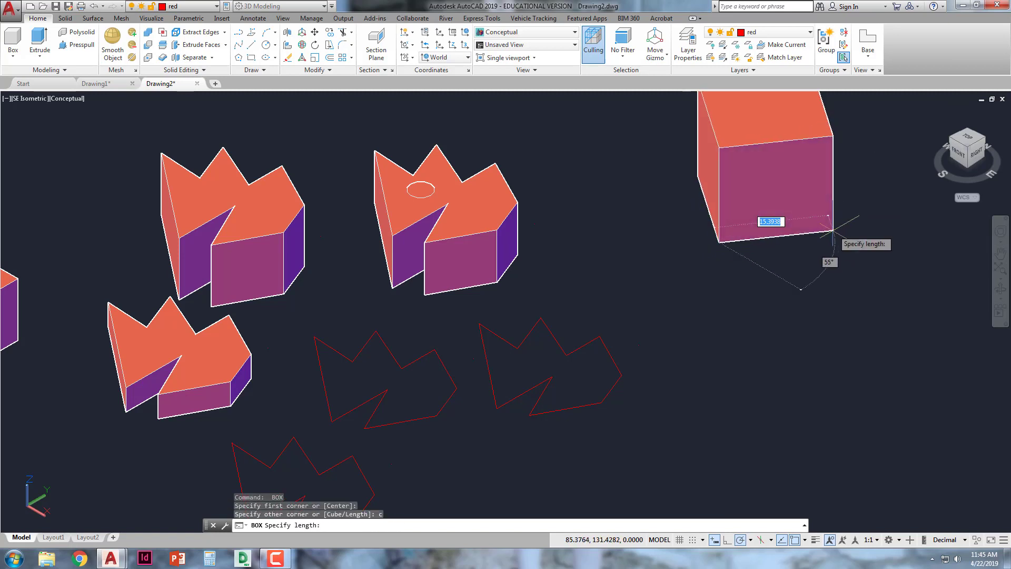
key(F8)
text(1)
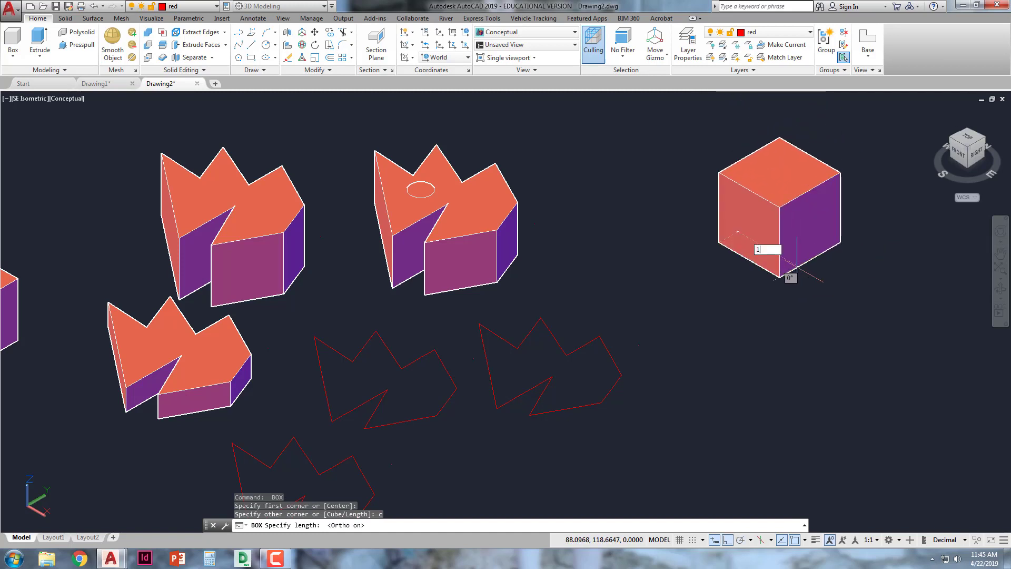
text(0)
key(Return)
- Create a sphere centred on the cube's rightmost top corner, with its radius reaching the midpoint of the front-right top edge
middle_drag(796, 267, 635, 296)
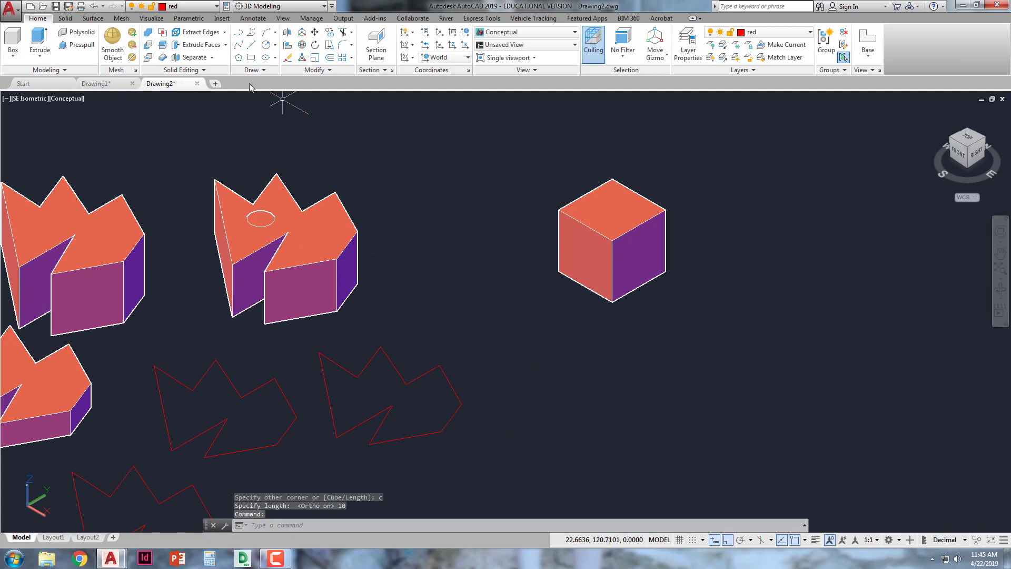
click(13, 54)
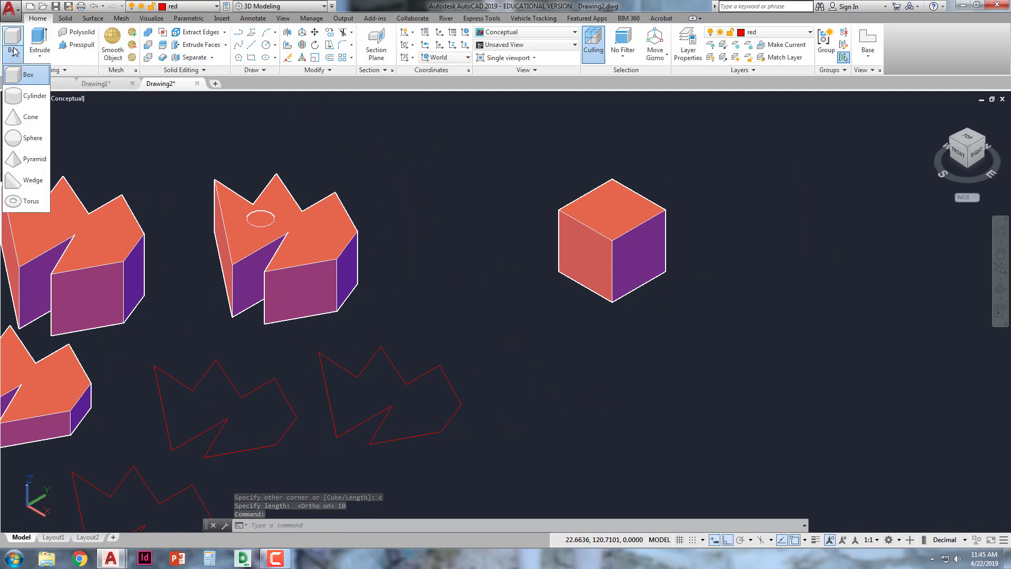
click(29, 137)
click(666, 209)
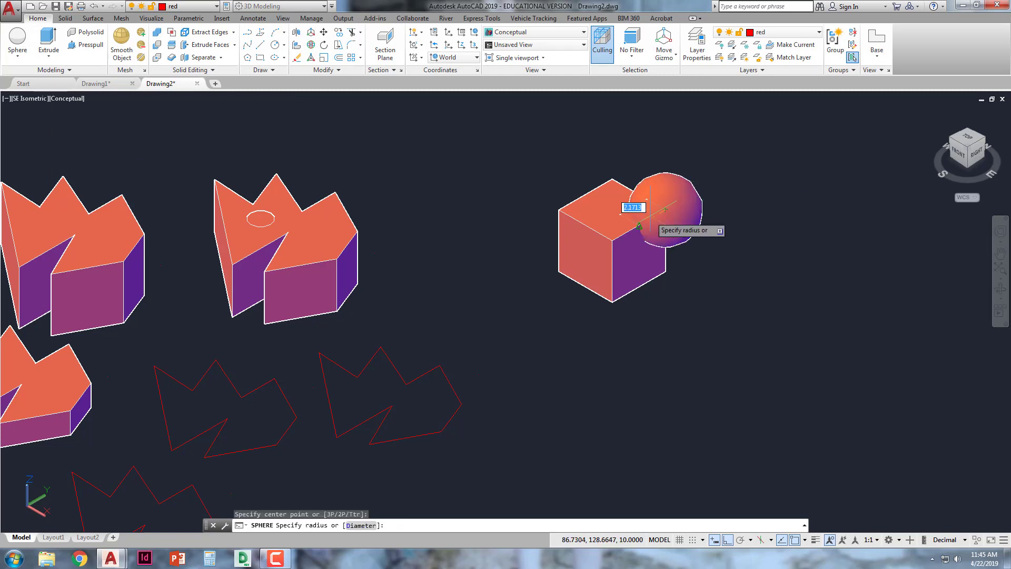
click(638, 227)
- Copy the cube and sphere together twice, placing the copies in a diagonal row along the X axis
middle_drag(675, 273, 625, 273)
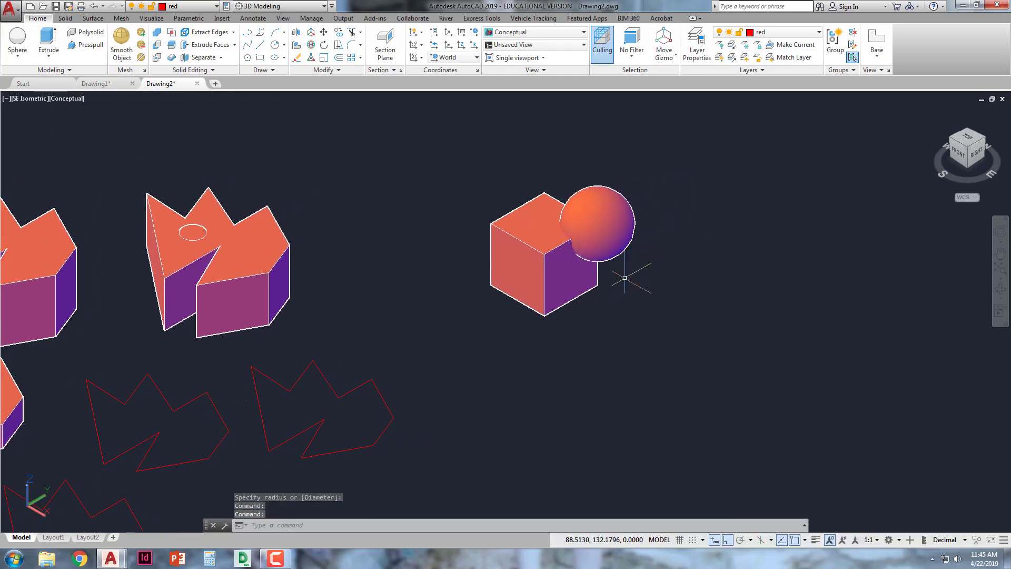
text(co)
key(Return)
click(642, 312)
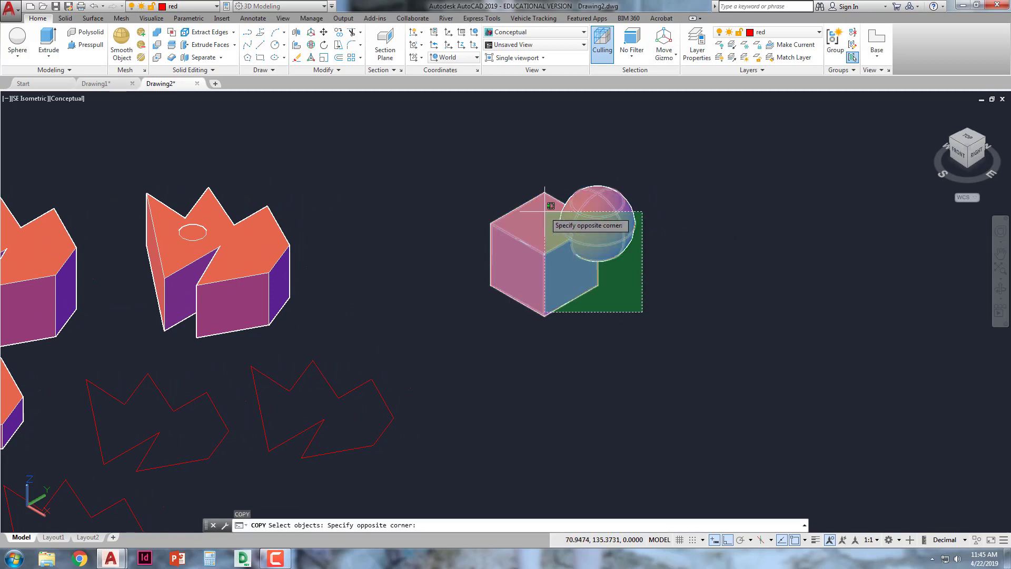
click(541, 206)
key(Return)
click(531, 223)
click(704, 302)
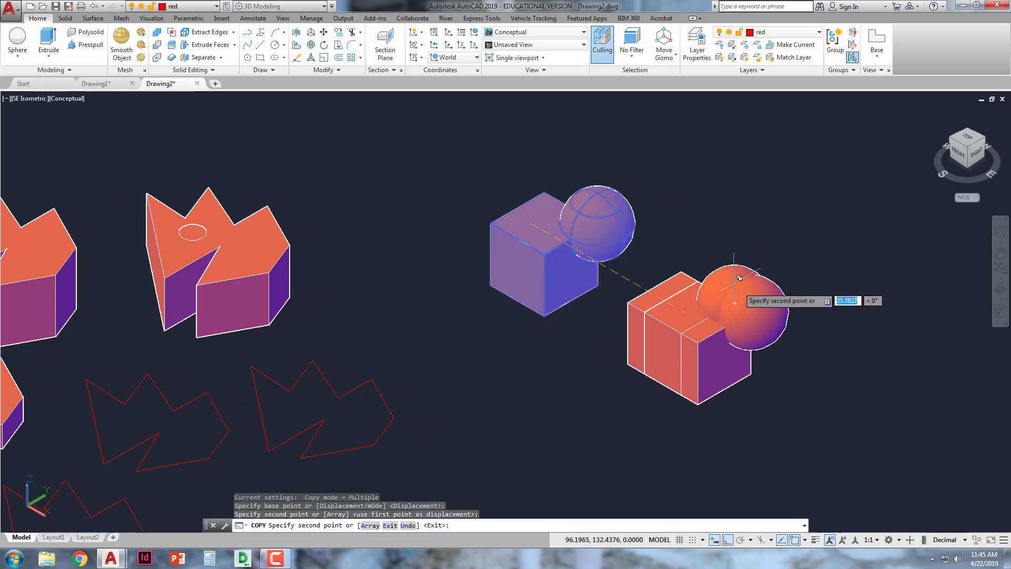
click(845, 383)
key(Return)
drag(691, 314, 582, 300)
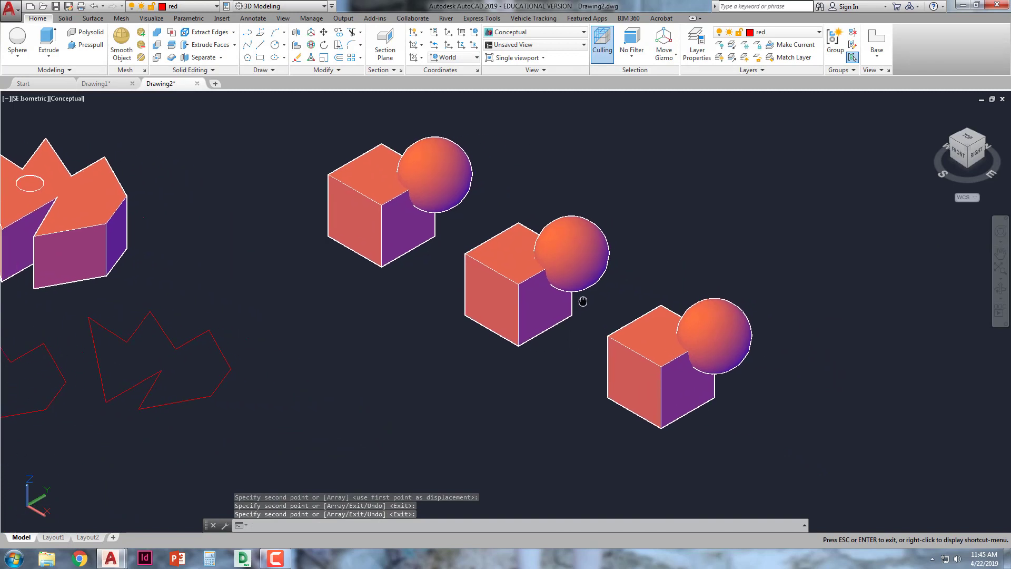
key(Escape)
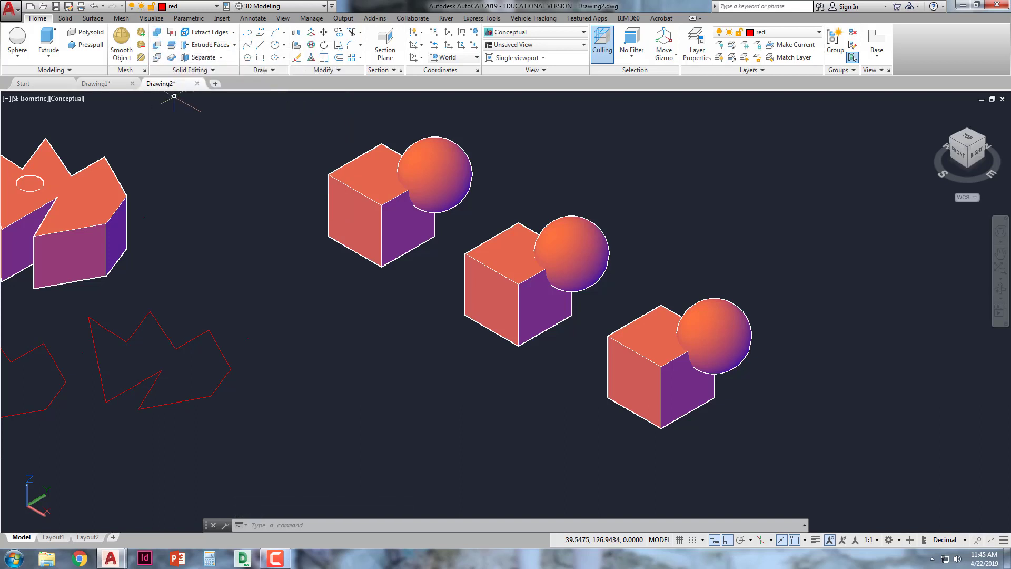
- Union the cube and sphere of the uppermost pair into a single solid
click(156, 32)
click(412, 155)
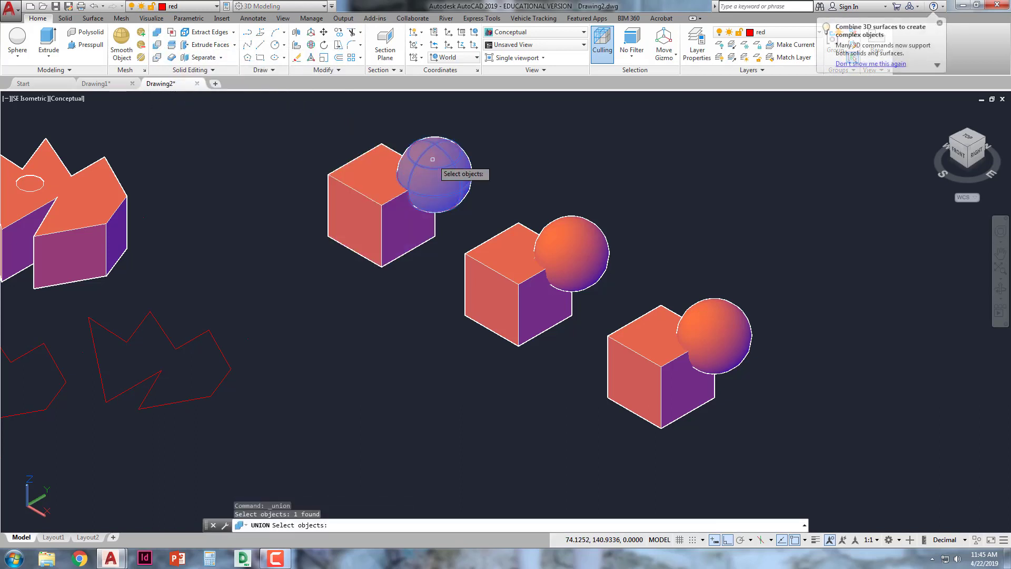
click(345, 211)
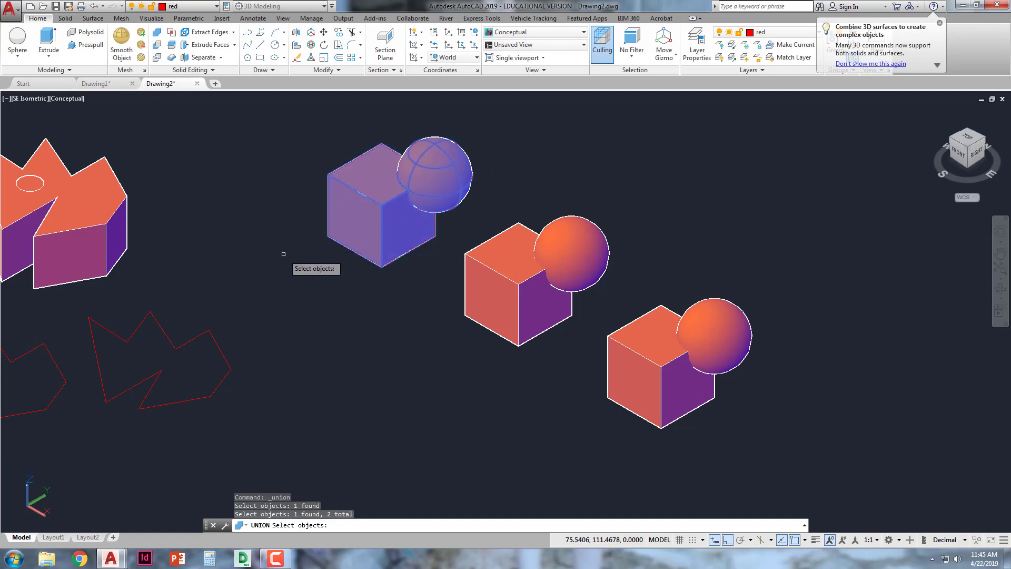
key(Return)
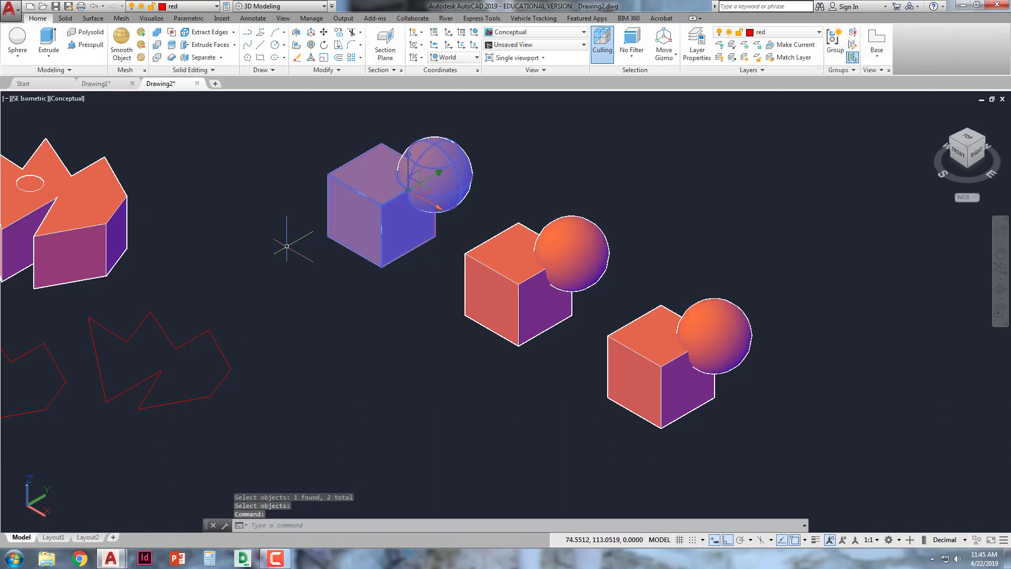
key(Escape)
key(Escape)
- Subtract the sphere from the cube in the middle pair
middle_drag(284, 244, 245, 216)
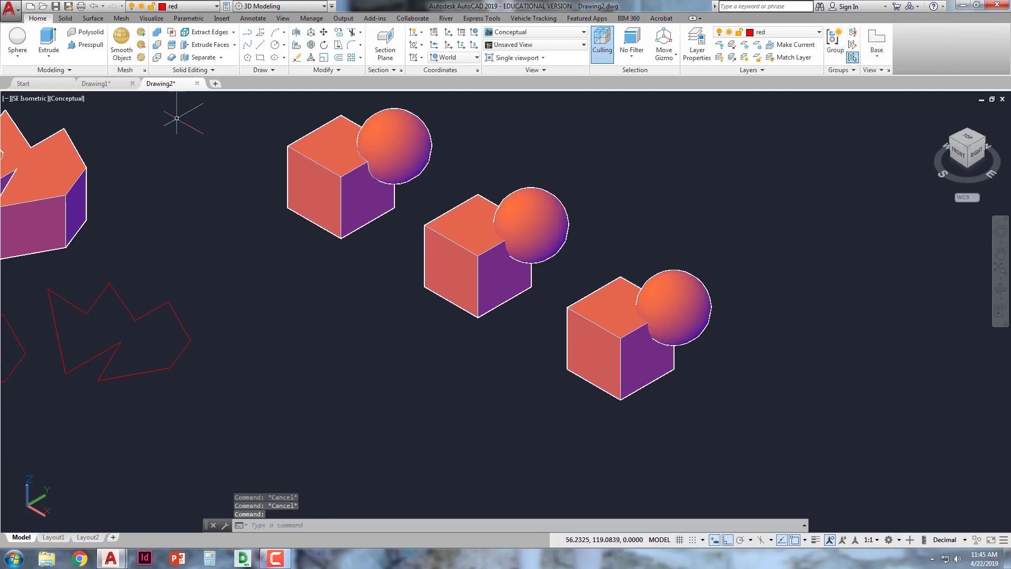
click(157, 57)
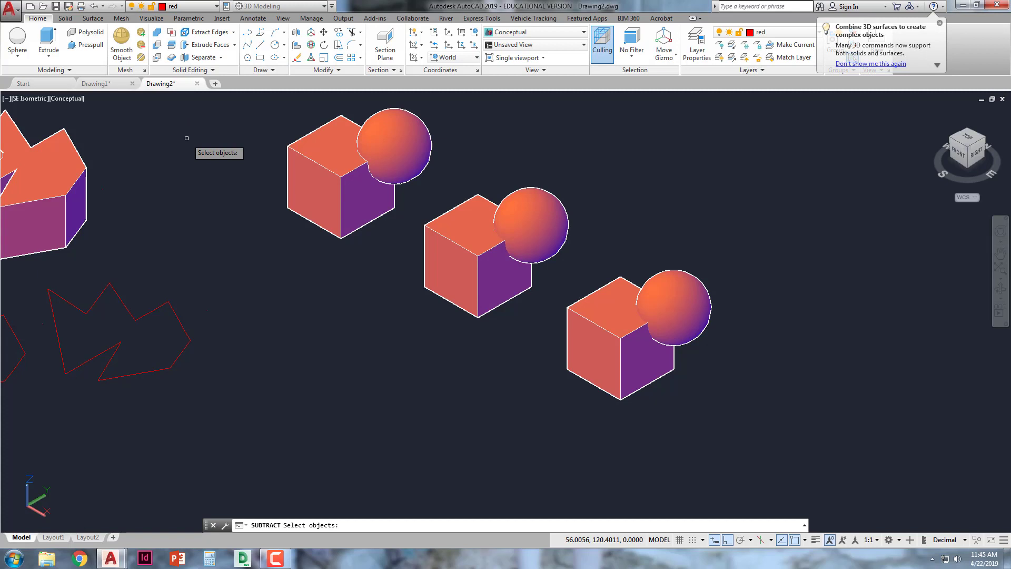
key(F2)
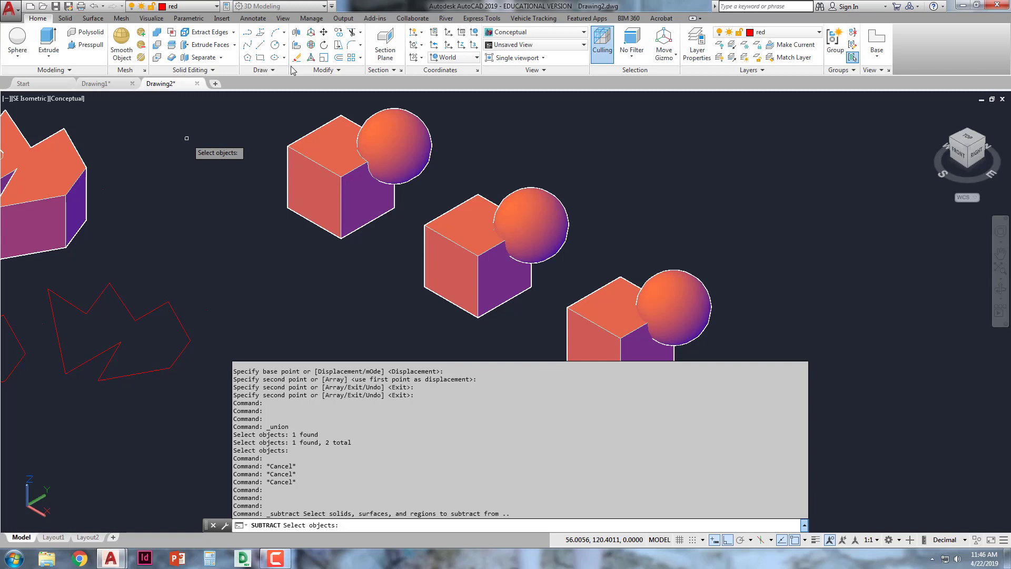
click(456, 242)
click(454, 243)
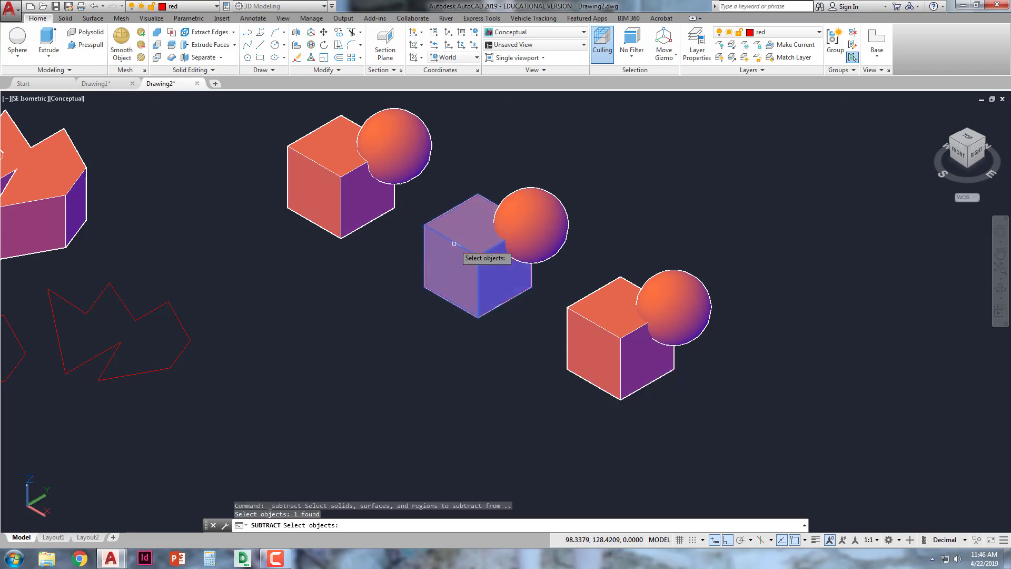
key(Return)
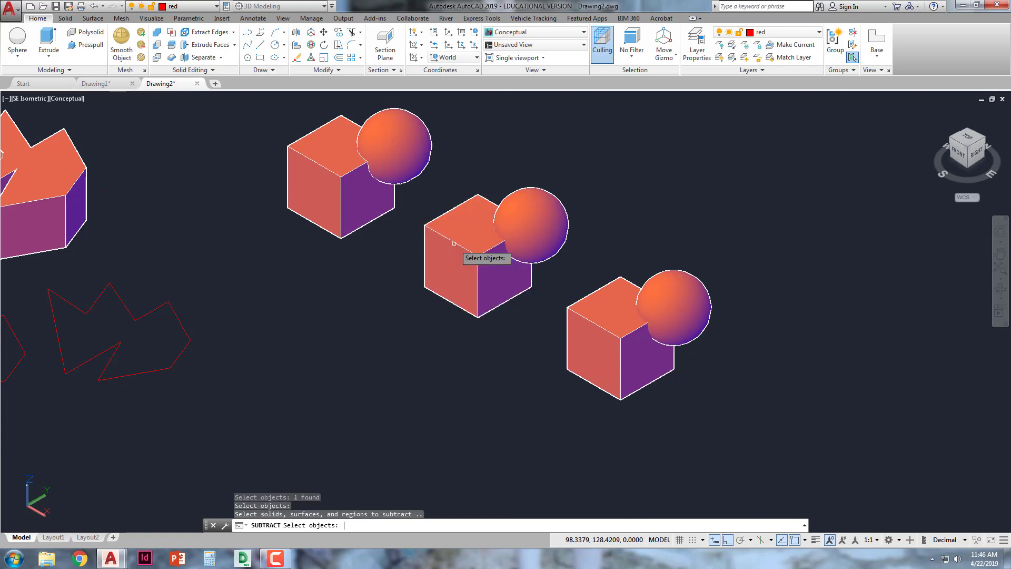
click(559, 205)
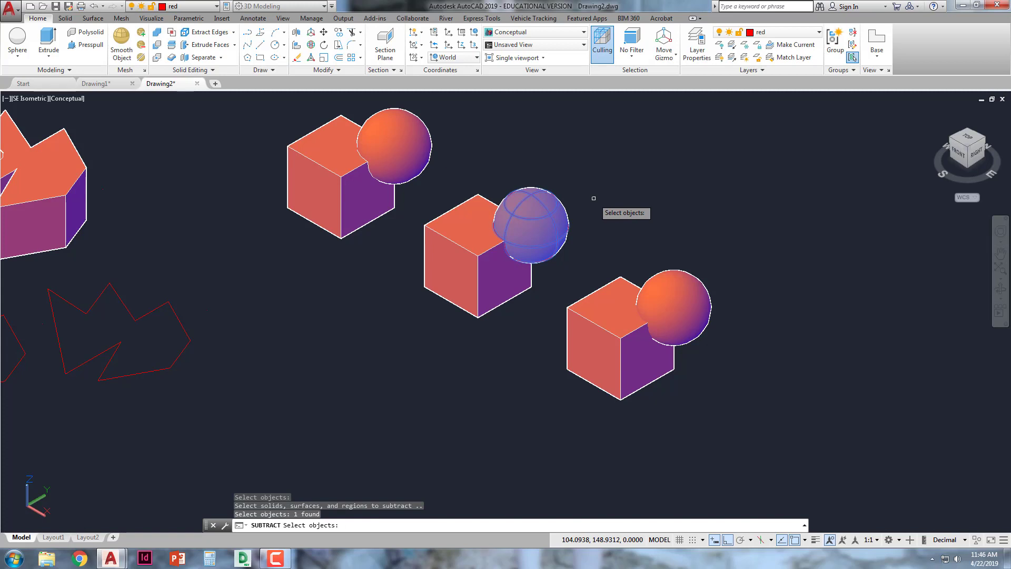
key(Return)
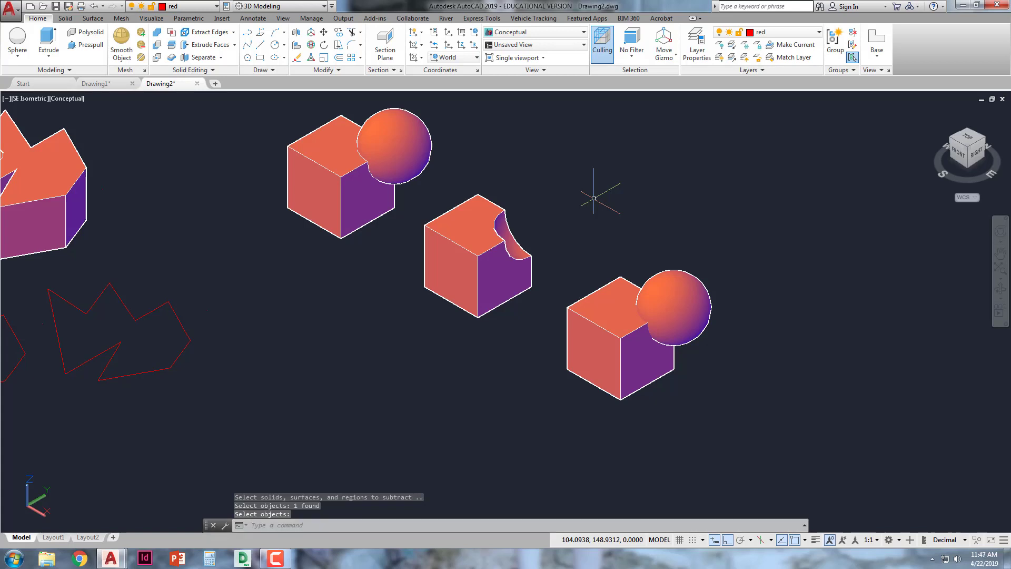
- Intersect the cube and sphere of the lowest pair so only their shared volume is kept
click(159, 58)
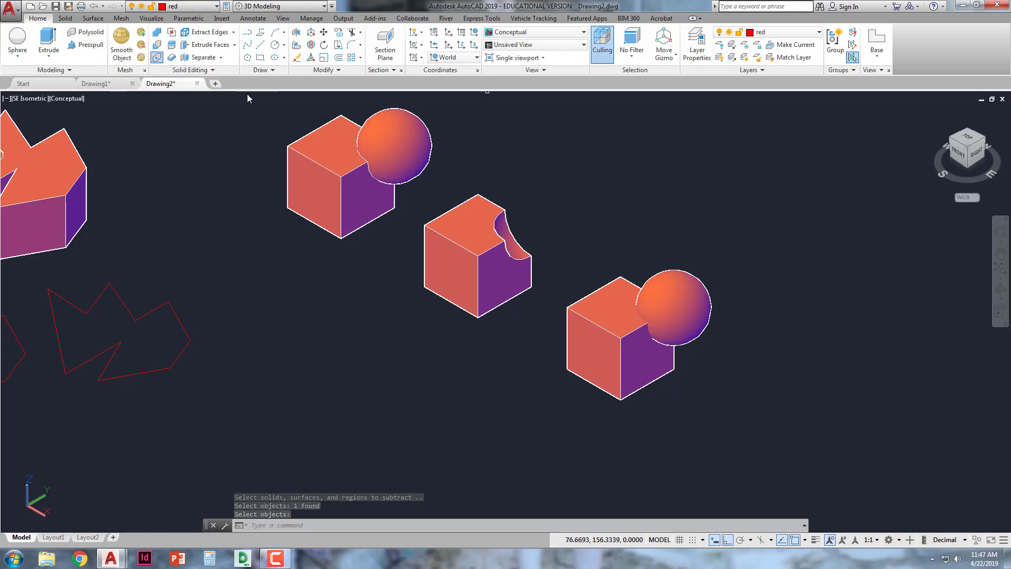
click(692, 295)
click(605, 311)
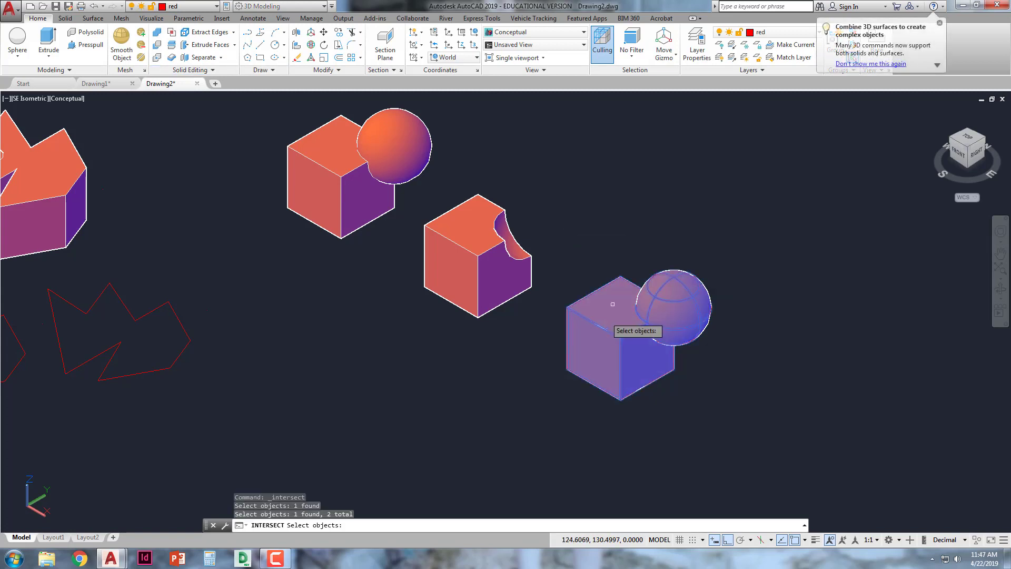
key(Return)
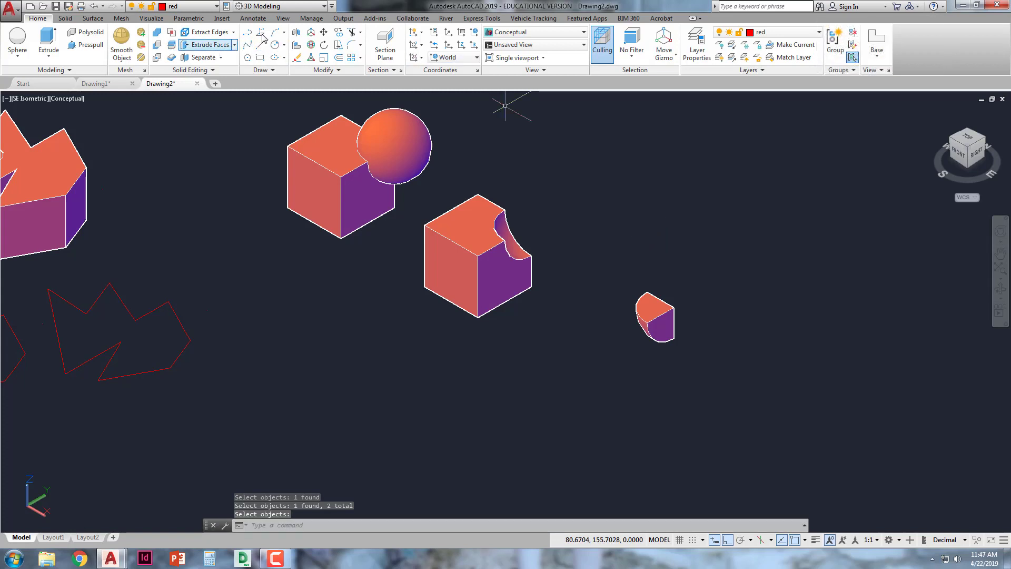
- Move the intersected piece by its corner into the spherical cutout of the middle cube
click(324, 32)
click(656, 312)
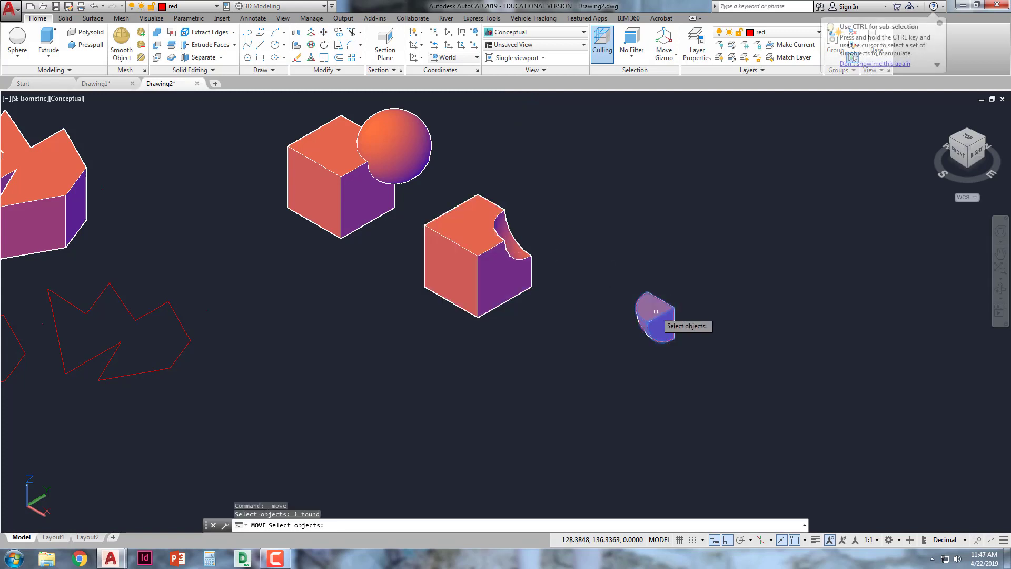
key(Return)
click(674, 307)
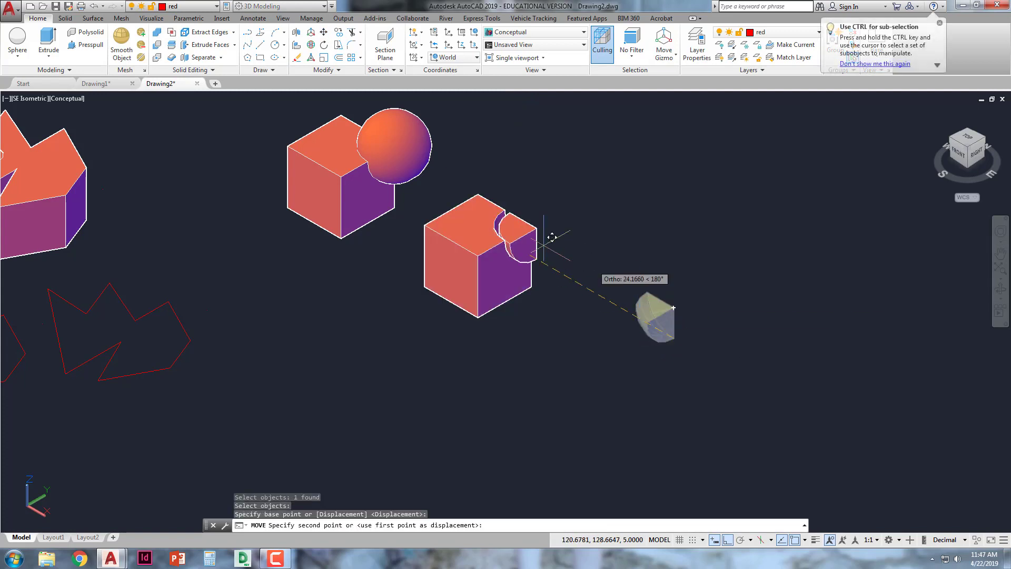
click(540, 234)
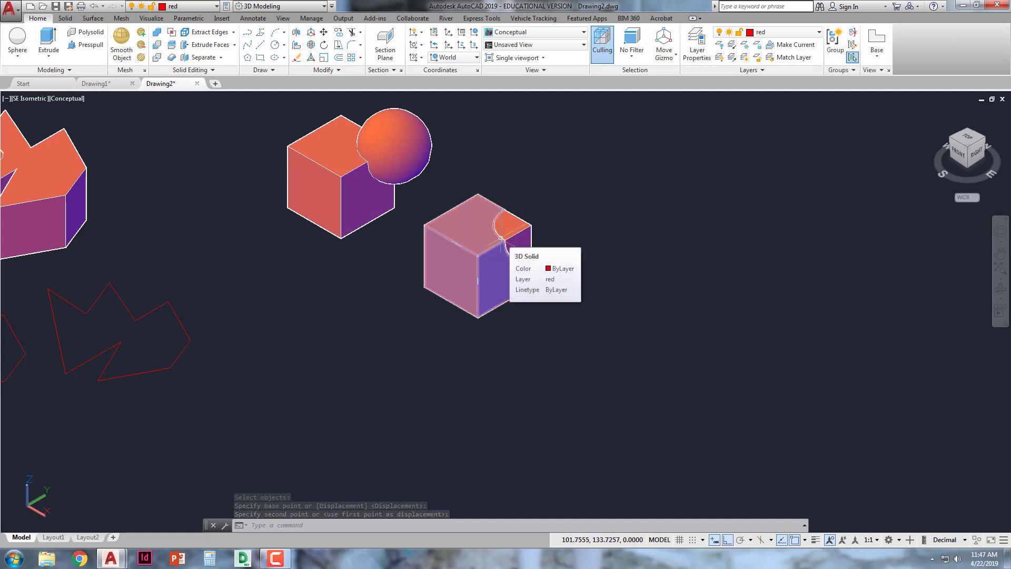
- Union the notched cube and the corner piece fitted into it into one complete cube
click(157, 33)
click(463, 245)
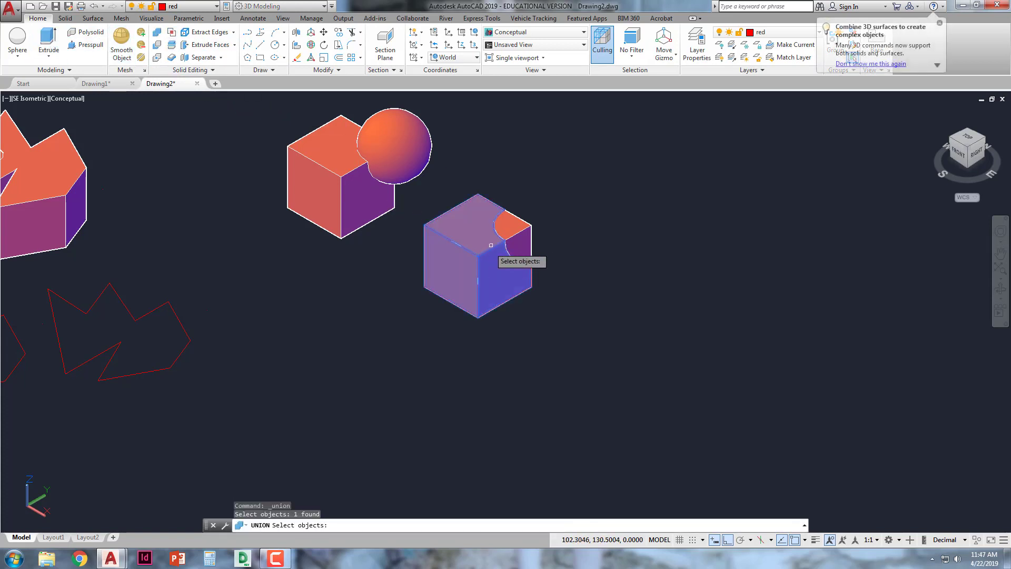
click(508, 235)
key(Return)
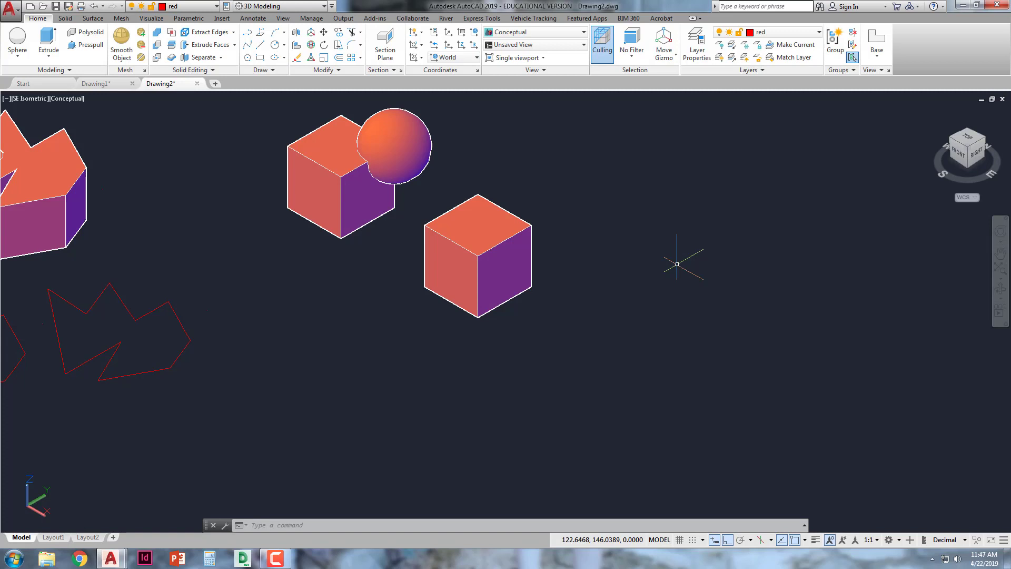
- Explode the restored cube into separate faces
click(514, 269)
text(x)
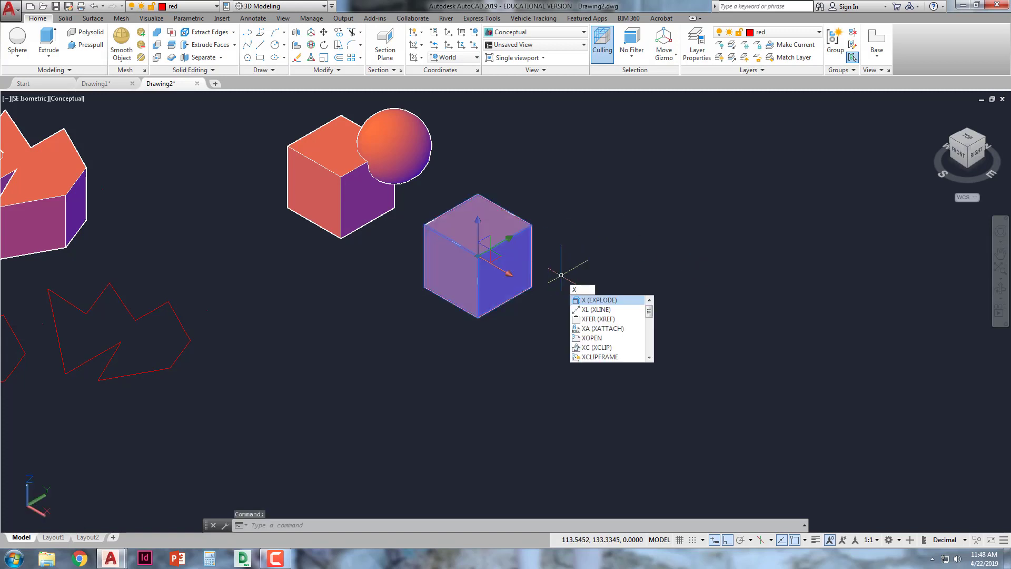
key(Return)
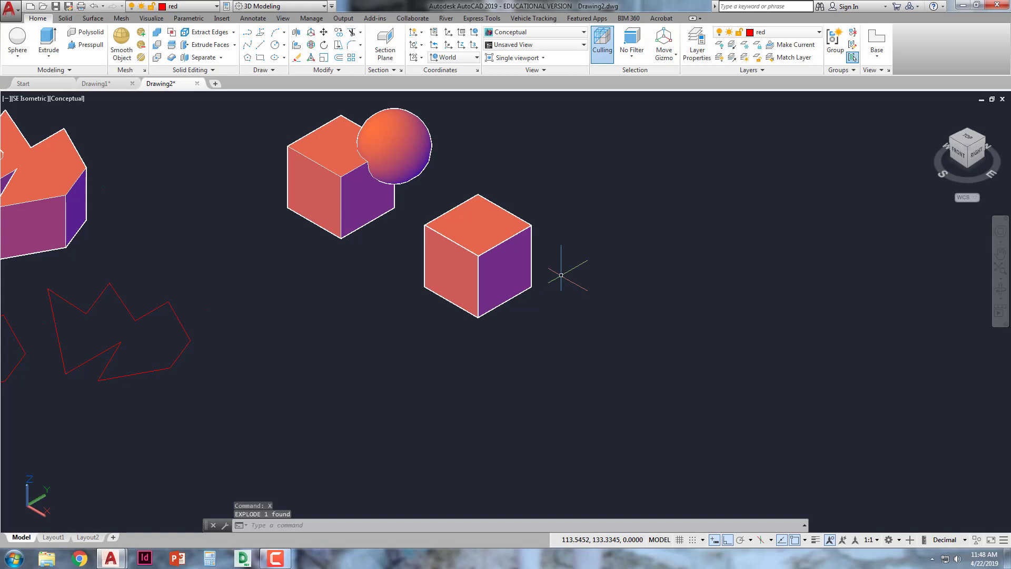
- Delete all six faces of the exploded cube one at a time
click(508, 277)
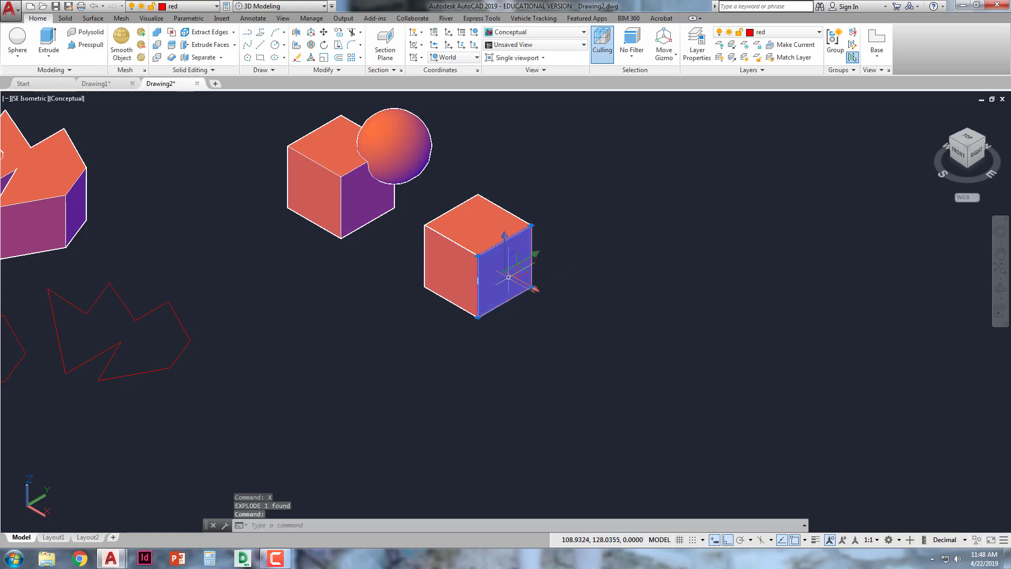
key(Delete)
click(500, 251)
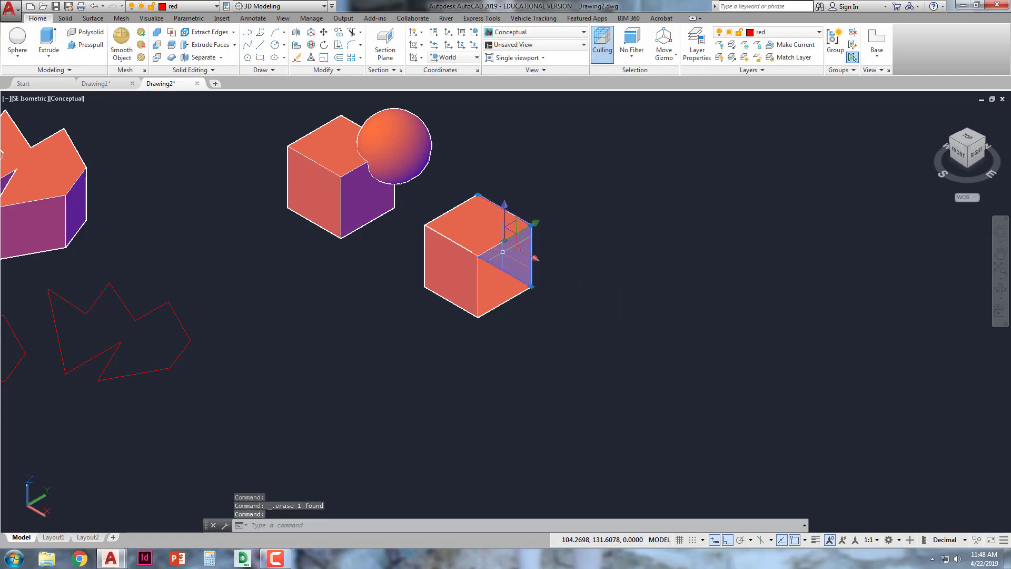
key(Delete)
click(499, 275)
key(Delete)
click(485, 239)
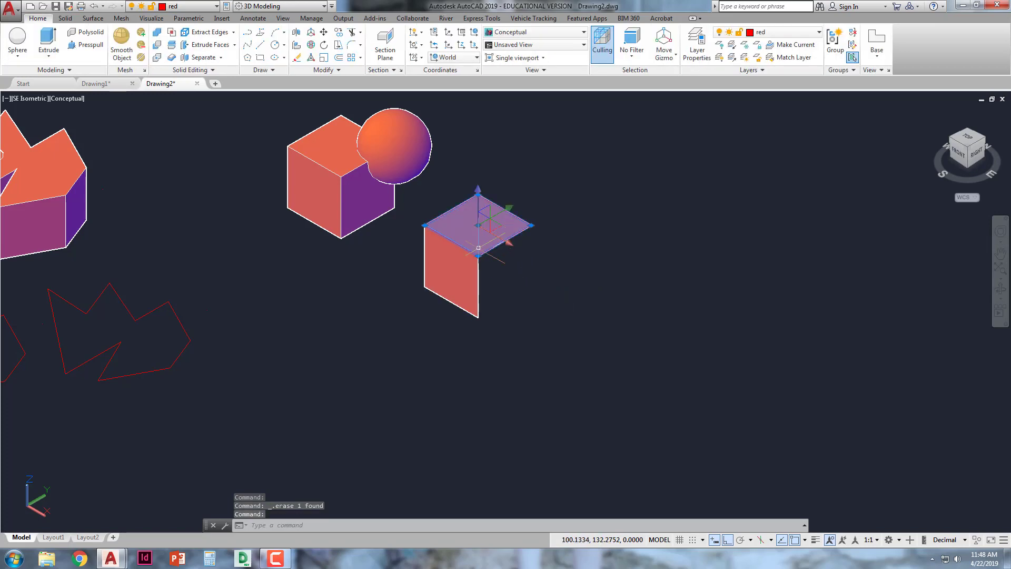
key(Delete)
click(467, 270)
key(Delete)
click(461, 248)
key(Delete)
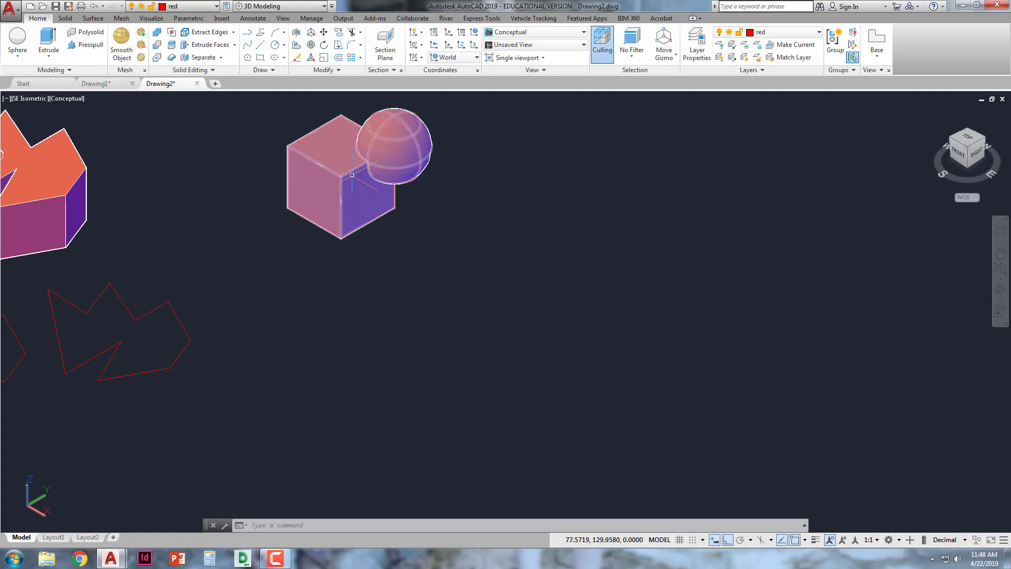
- Try to subtract the cylinder from the jagged solid that contains it
middle_drag(352, 217, 669, 262)
key(Escape)
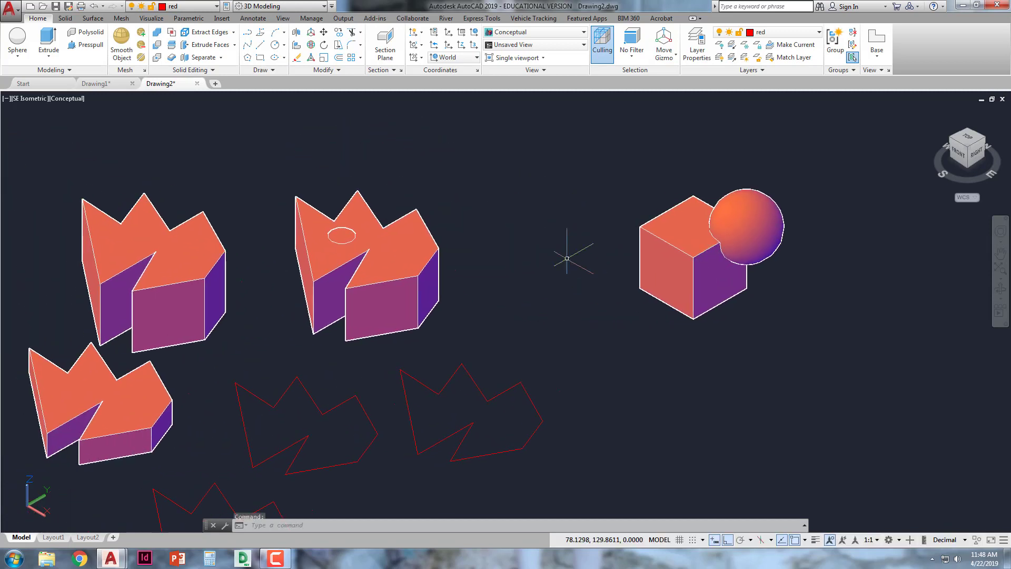
click(156, 44)
click(393, 275)
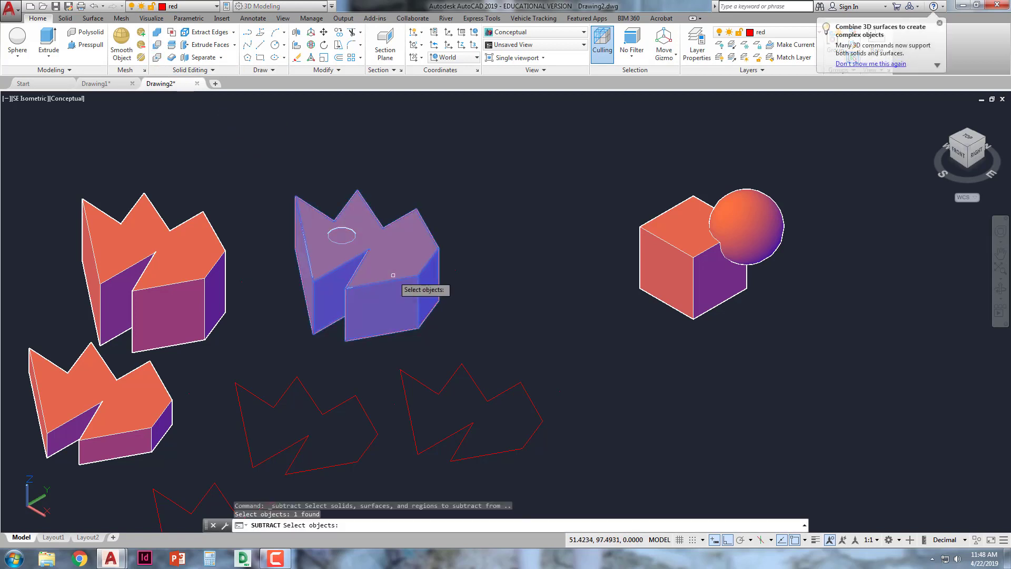
key(Return)
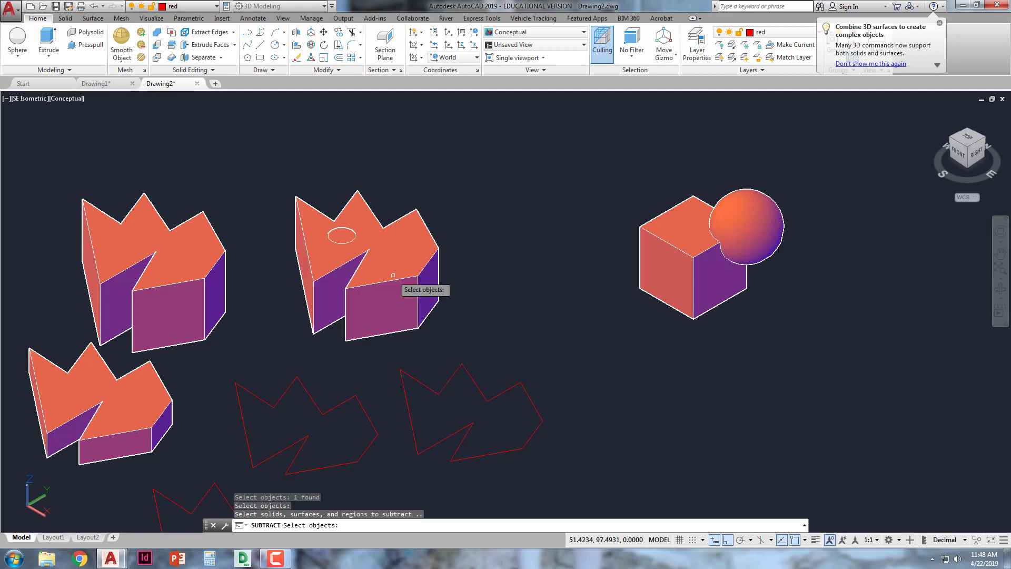
click(352, 234)
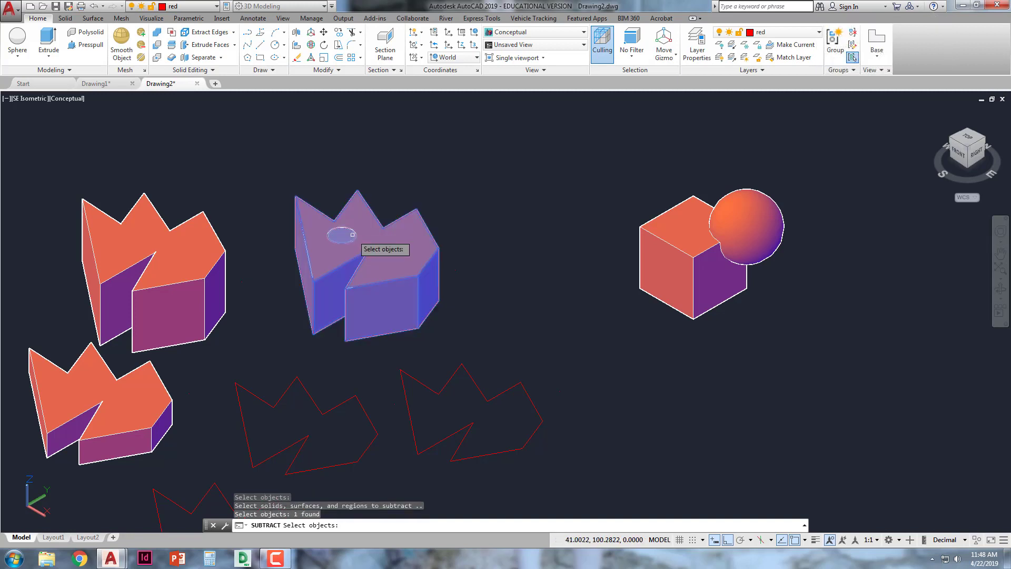
click(346, 236)
key(Return)
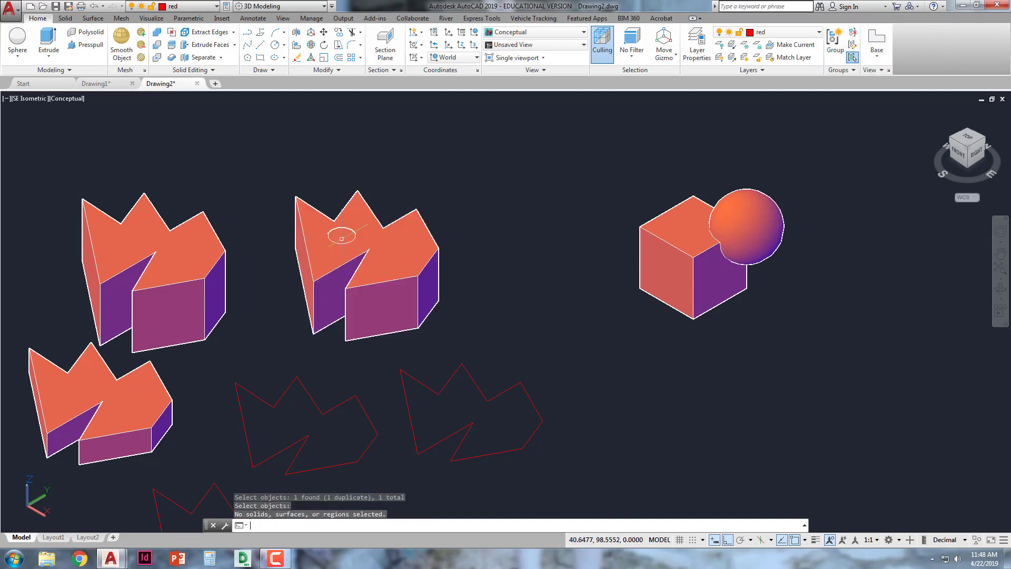
- Subtract the cylinder from the jagged solid to cut a round through hole, and check the hole from above
click(157, 45)
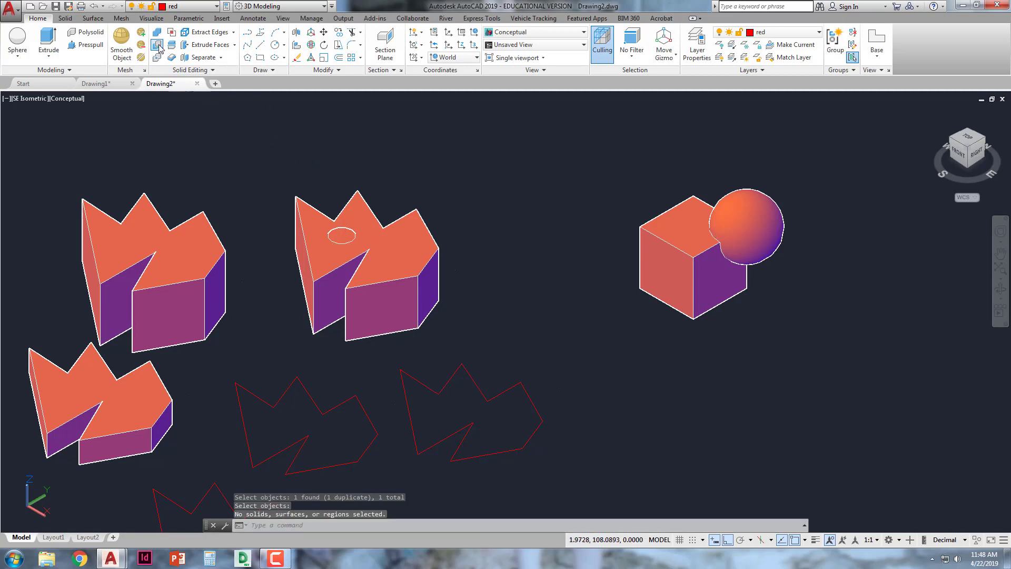
click(385, 276)
key(Return)
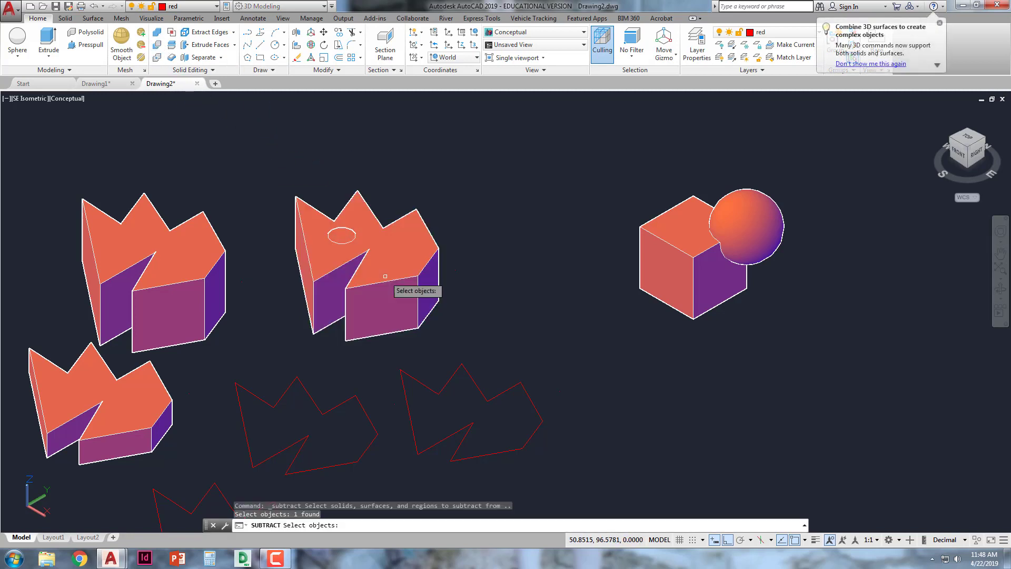
click(349, 240)
key(Return)
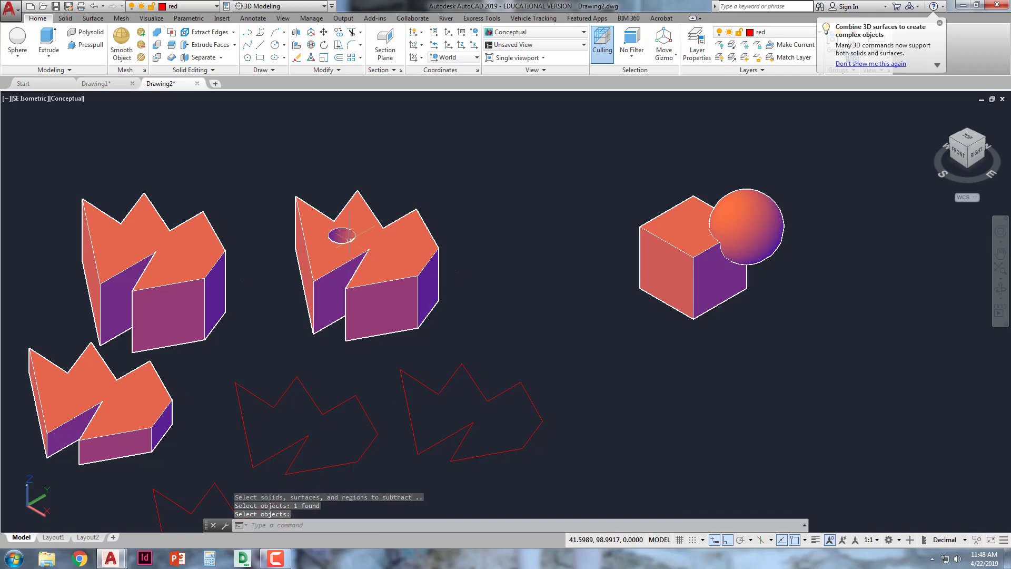
shift+middle_drag(353, 248, 263, 357)
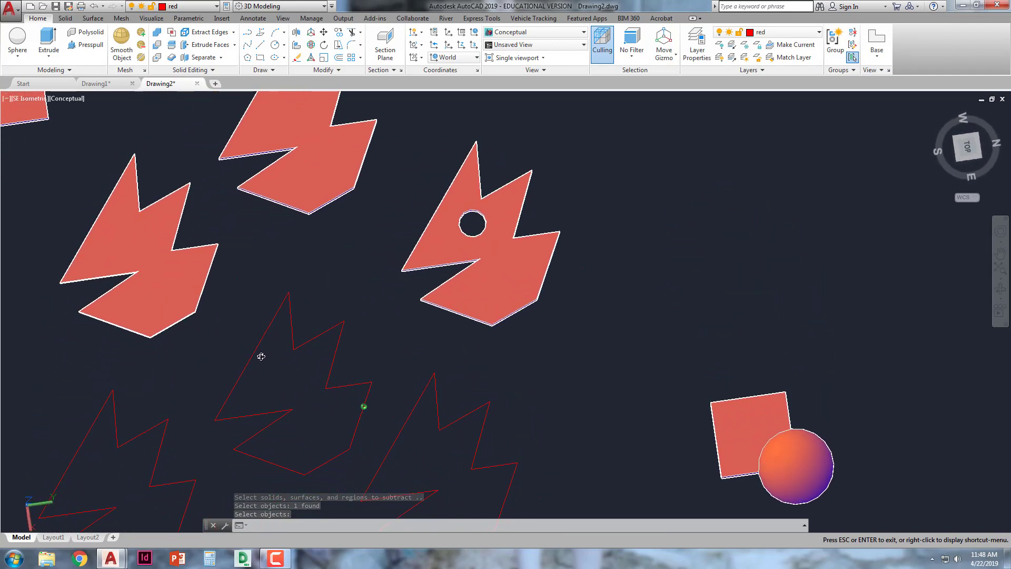
shift+middle_drag(261, 357, 333, 261)
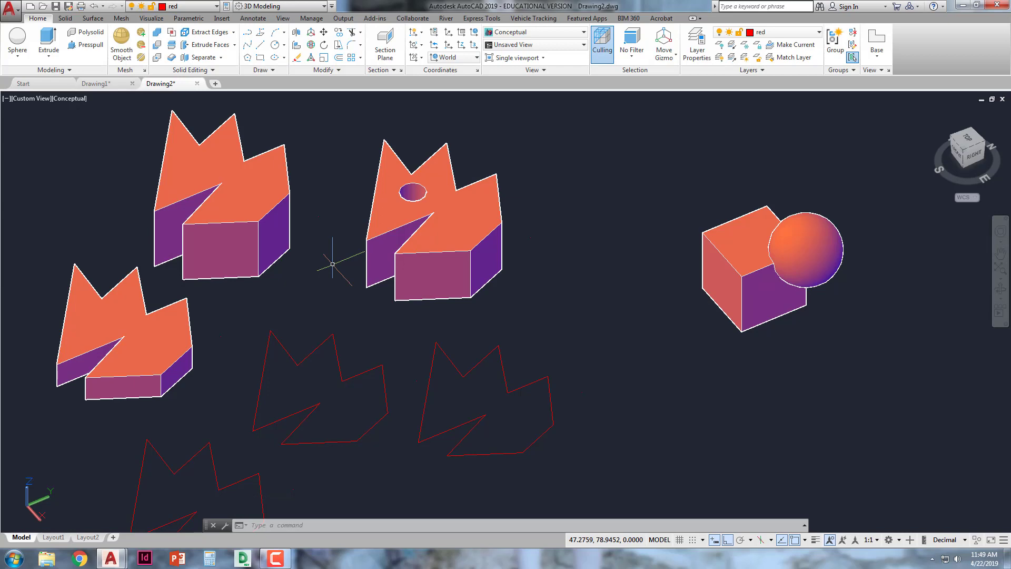
- Draw a circle with a radius of about 1.46 inside the rightmost jagged outline, near the inner tip of its notch
text(c)
key(Return)
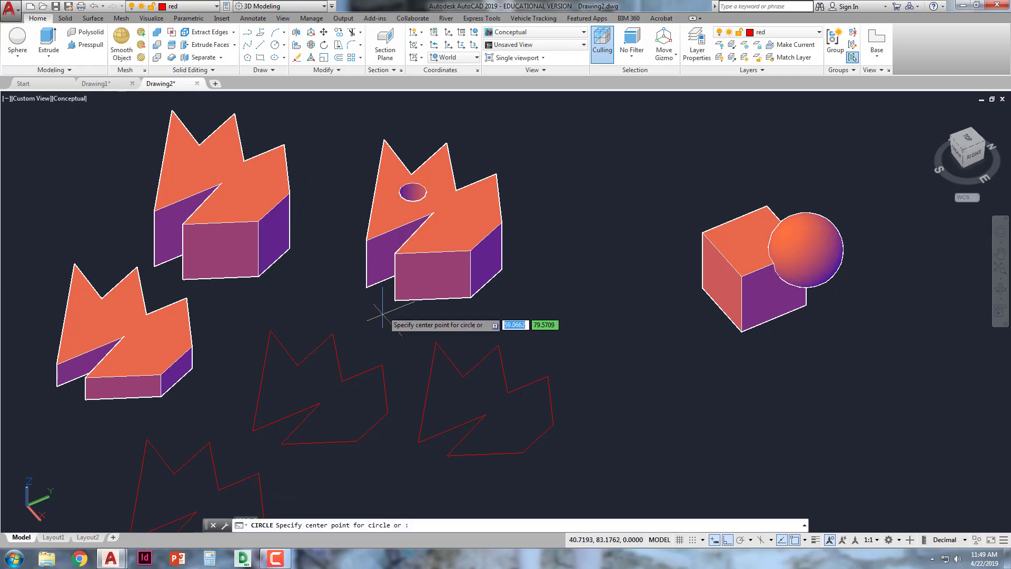
scroll(321, 363, up, 2)
middle_drag(481, 409, 459, 377)
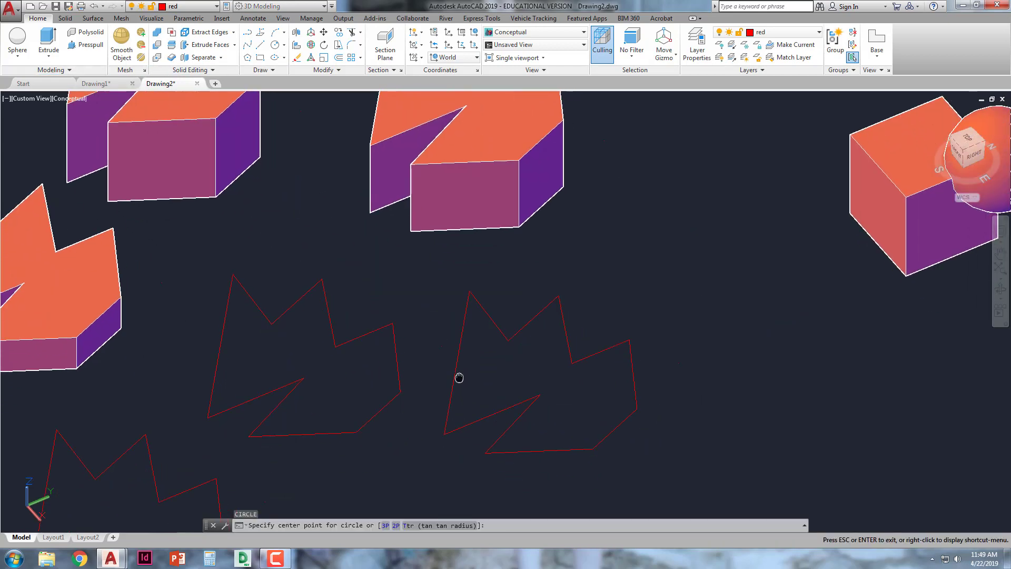
key(Escape)
scroll(485, 355, up, 2)
click(494, 367)
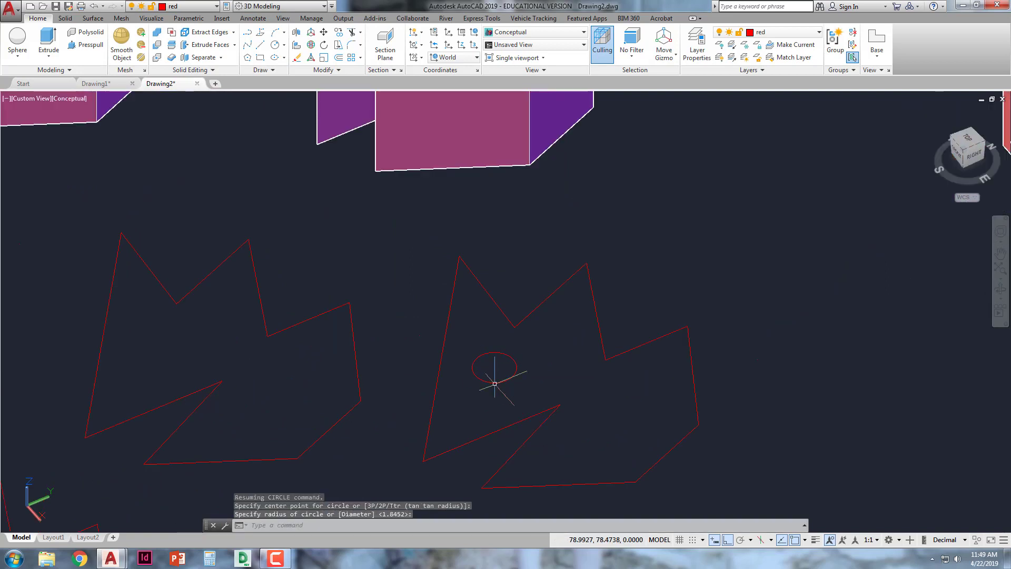
click(495, 384)
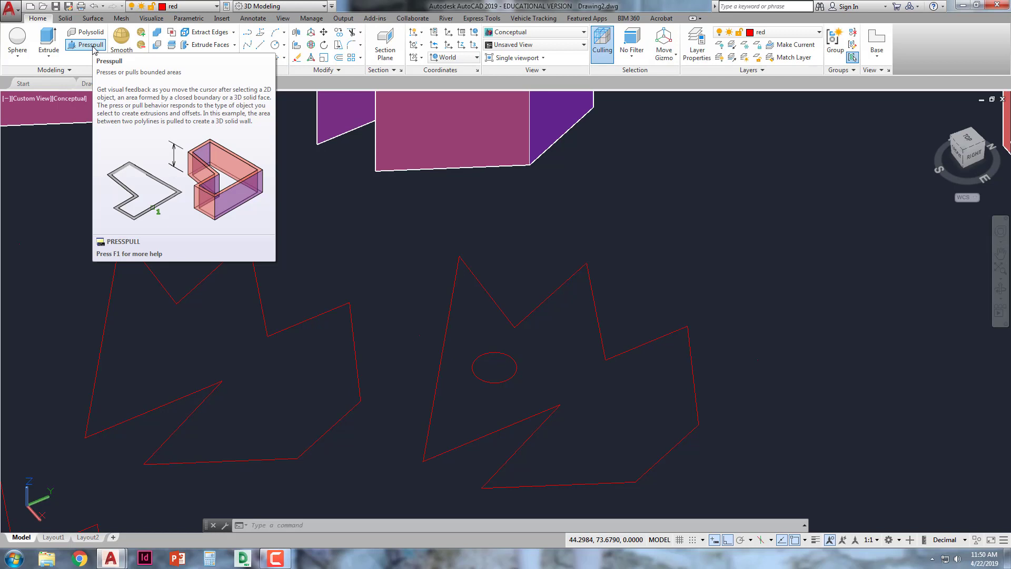
- Use Presspull to raise the plain jagged outline next to the one with the circle into a solid
click(92, 46)
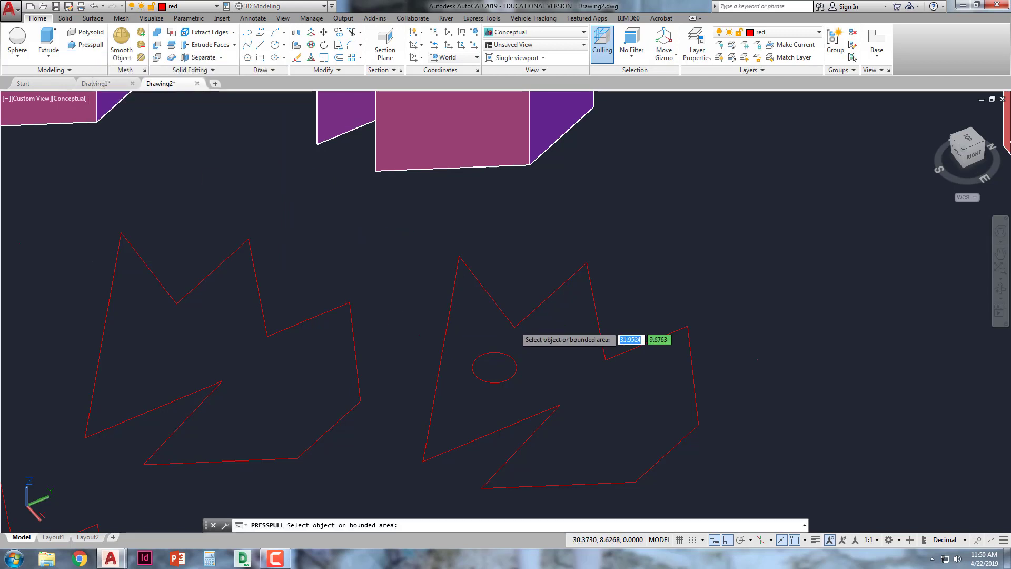
middle_drag(360, 338, 554, 287)
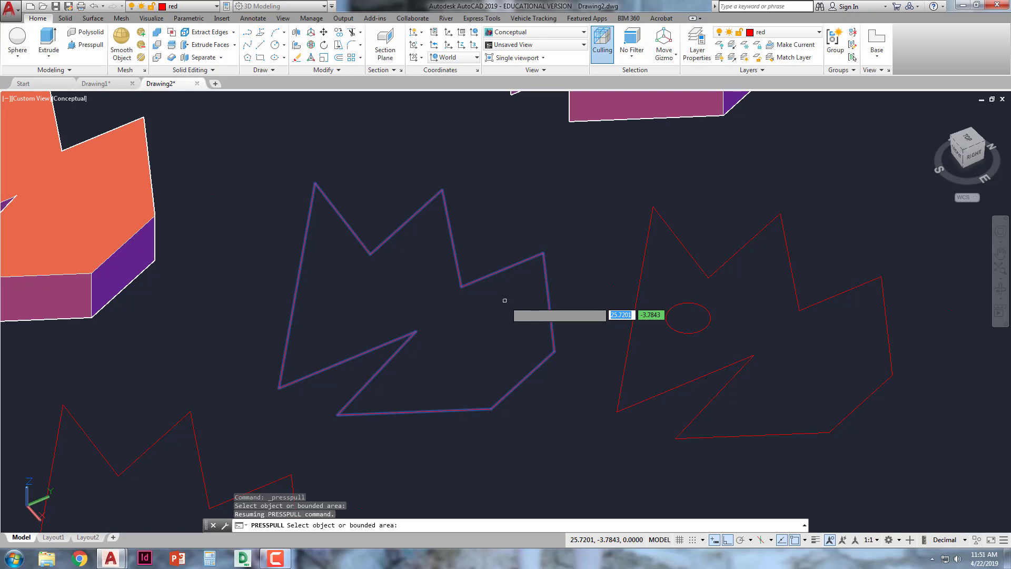
click(505, 300)
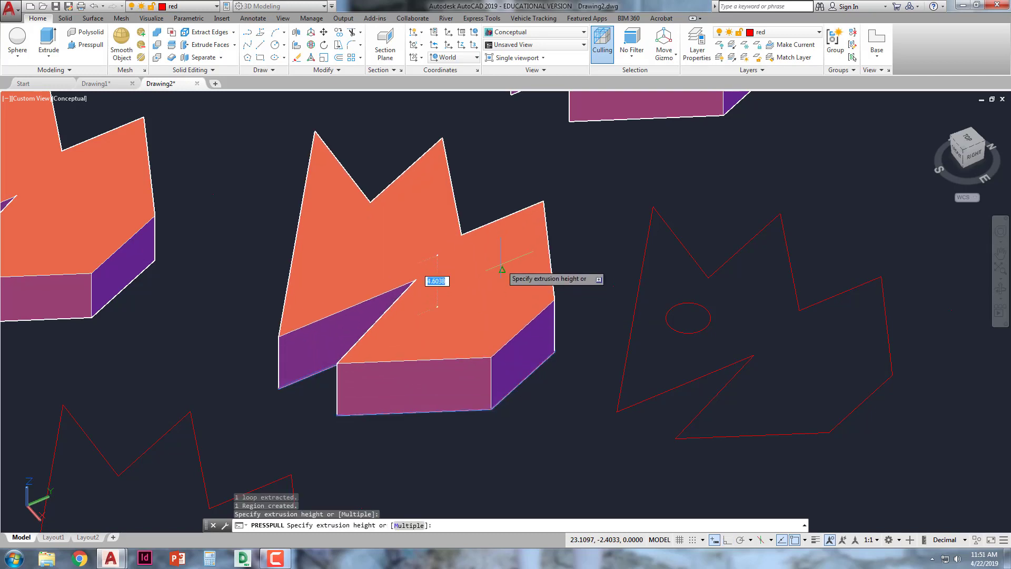
click(501, 263)
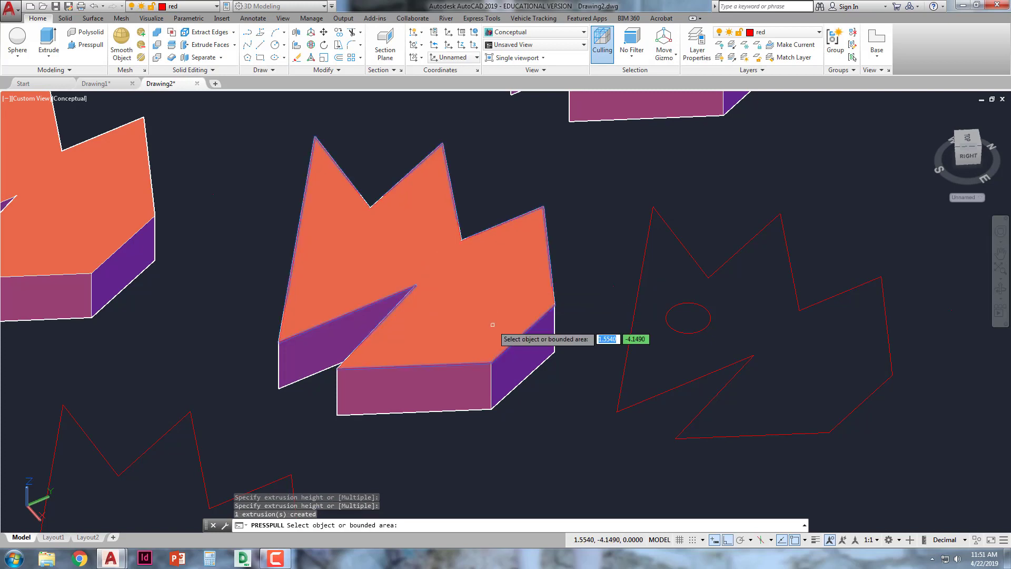
- Use Presspull on the area between the jagged outline and its inner circle, raising it about 5.2 to form a solid with a hole
click(780, 308)
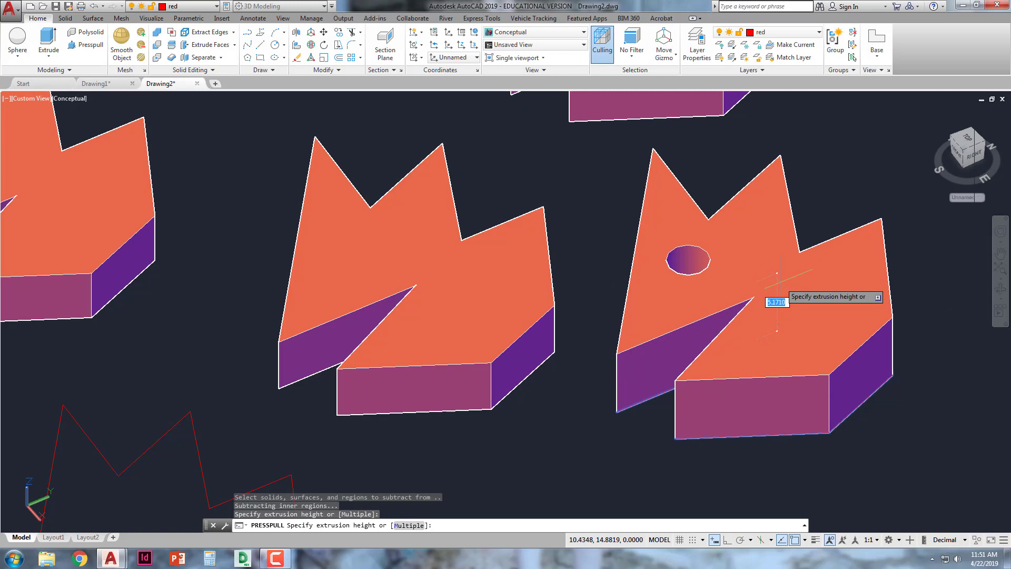
click(779, 280)
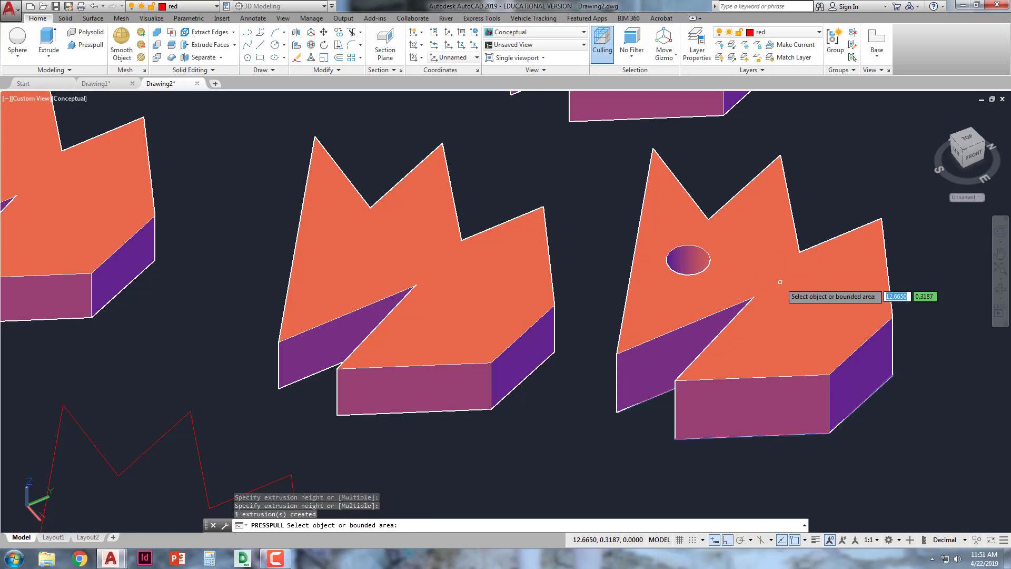
key(Return)
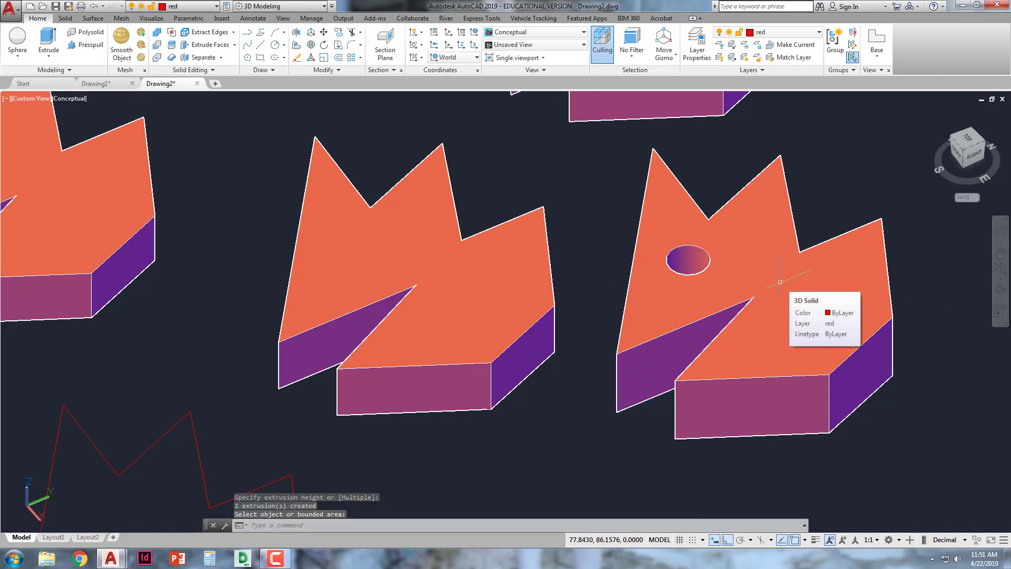
shift+middle_drag(780, 287, 740, 355)
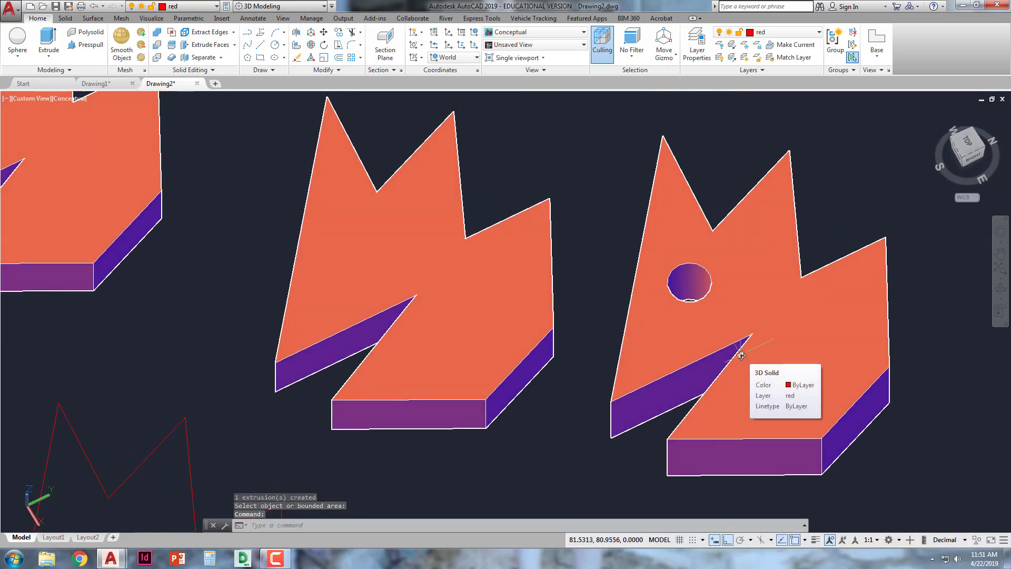
shift+middle_drag(741, 355, 713, 300)
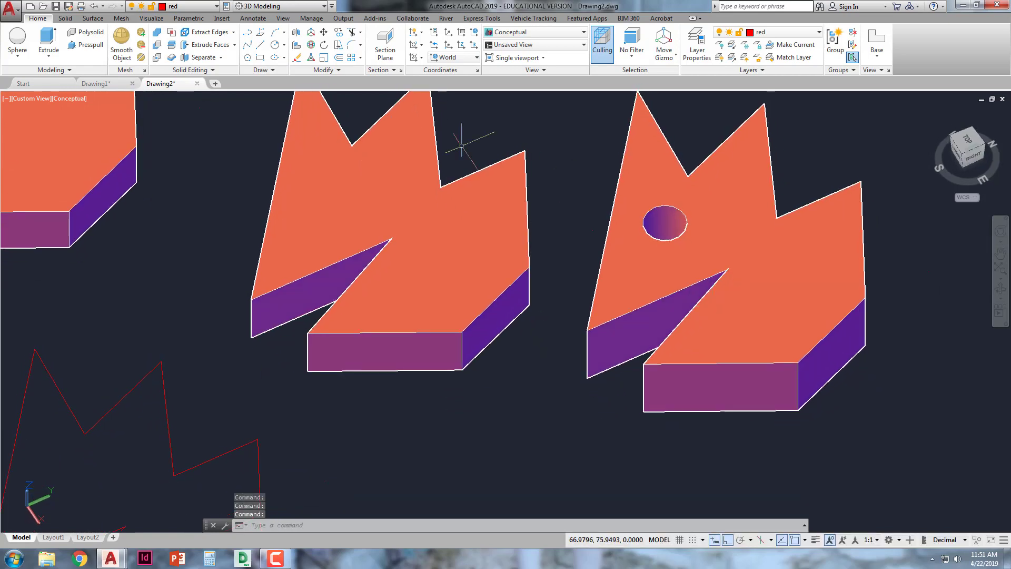
- Presspull the holed solid's side faces: pull the slanted end face outward, and push the front face and the long notch face inward
click(85, 46)
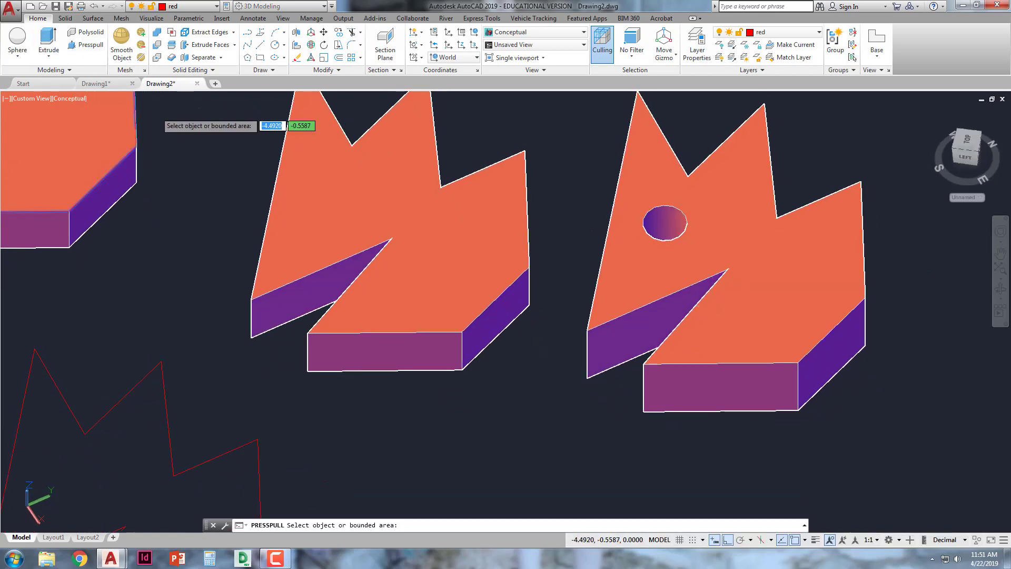
click(817, 362)
click(867, 422)
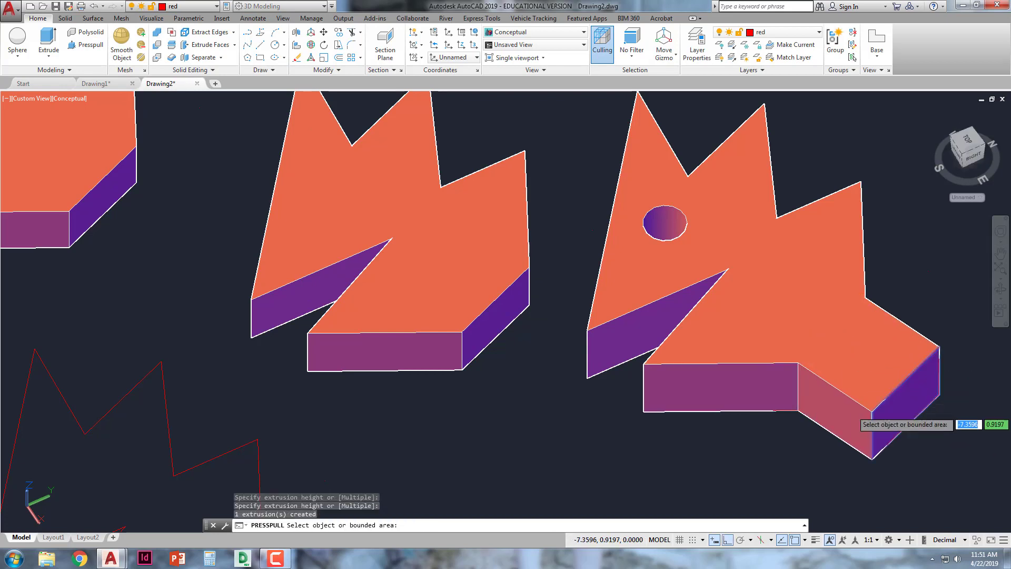
click(747, 389)
click(676, 356)
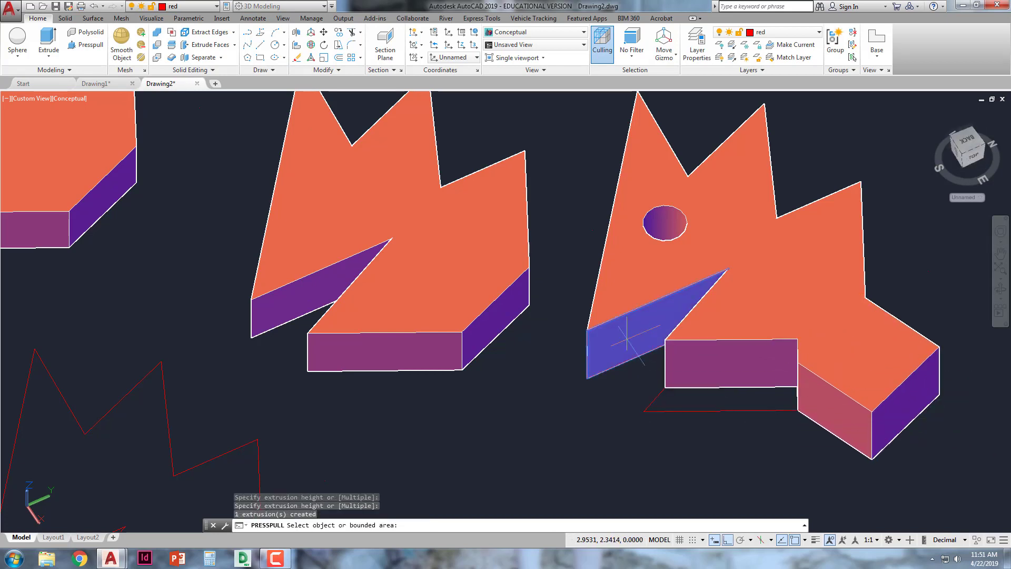
click(626, 341)
click(633, 349)
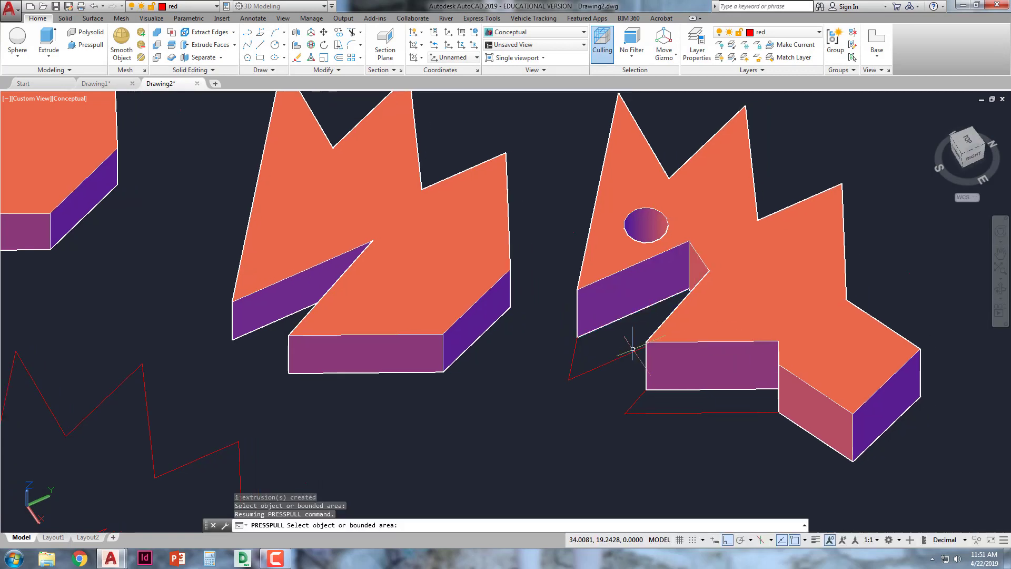
key(Escape)
key(Escape)
key(Escape)
- Draw a small circle on the end face of the holed solid's pulled-out arm
text(c)
key(Return)
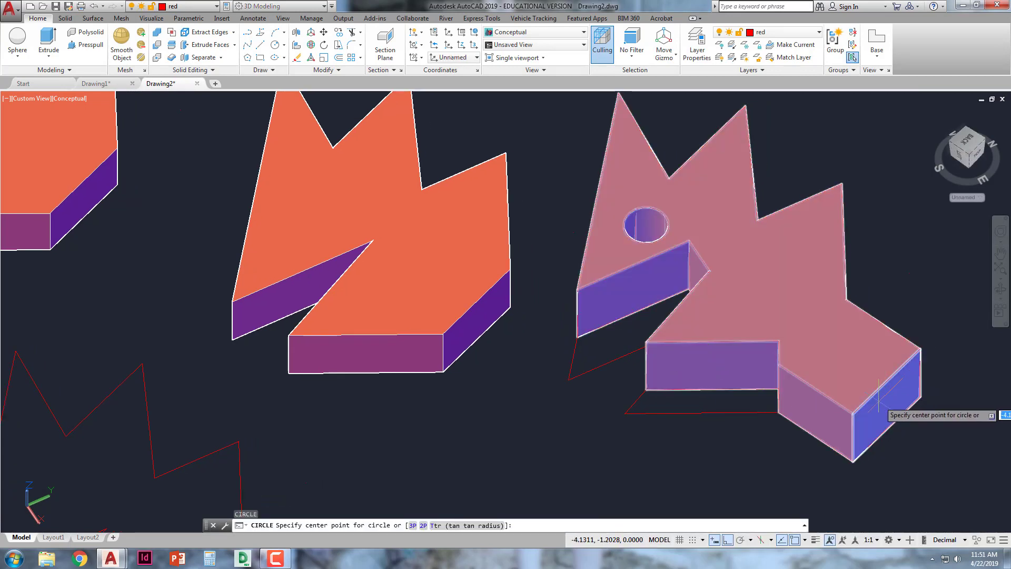
click(885, 410)
click(874, 425)
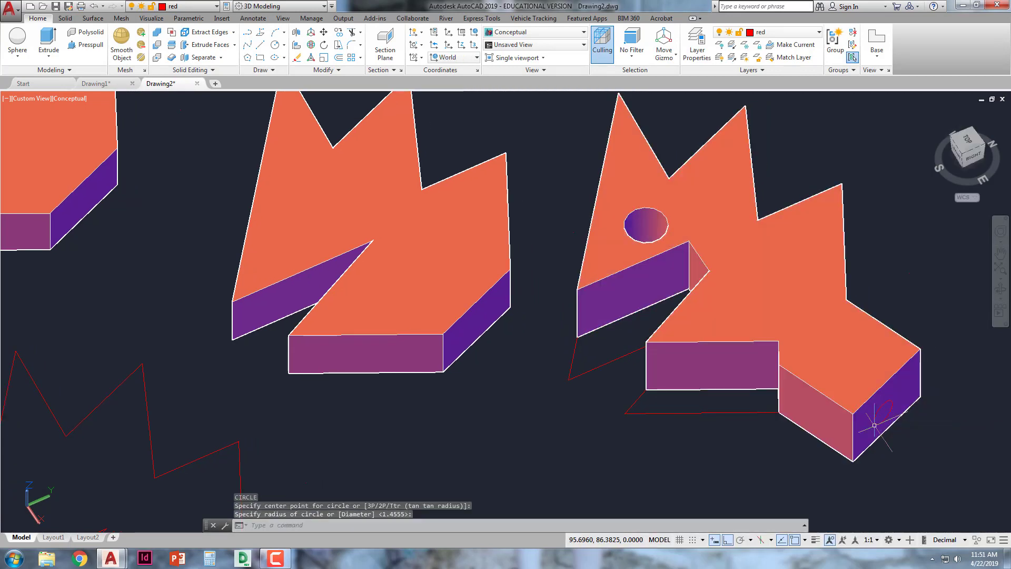
- Presspull the small circle on the arm's end face back through the whole holed solid to cut a long round hole
click(79, 45)
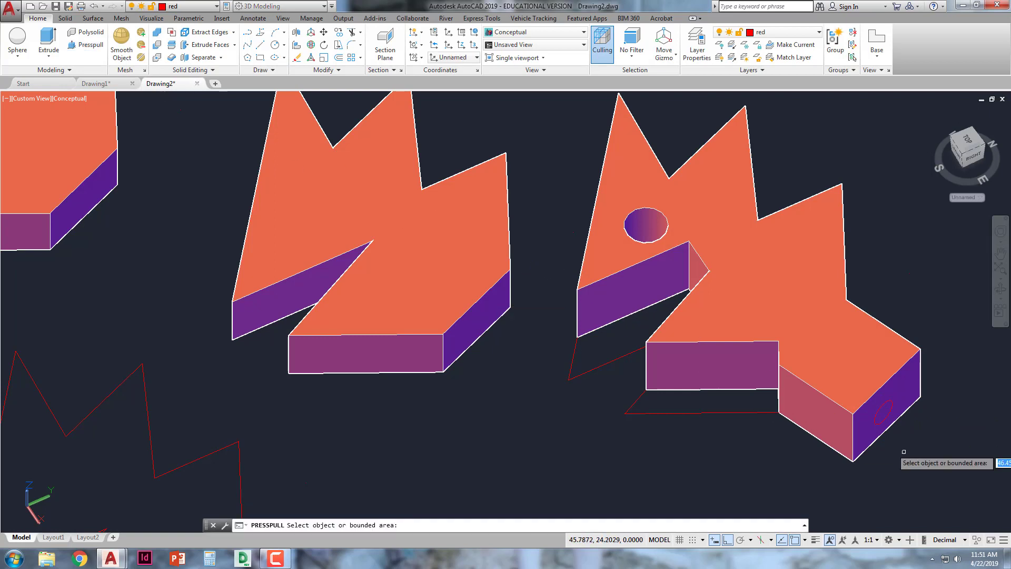
click(883, 413)
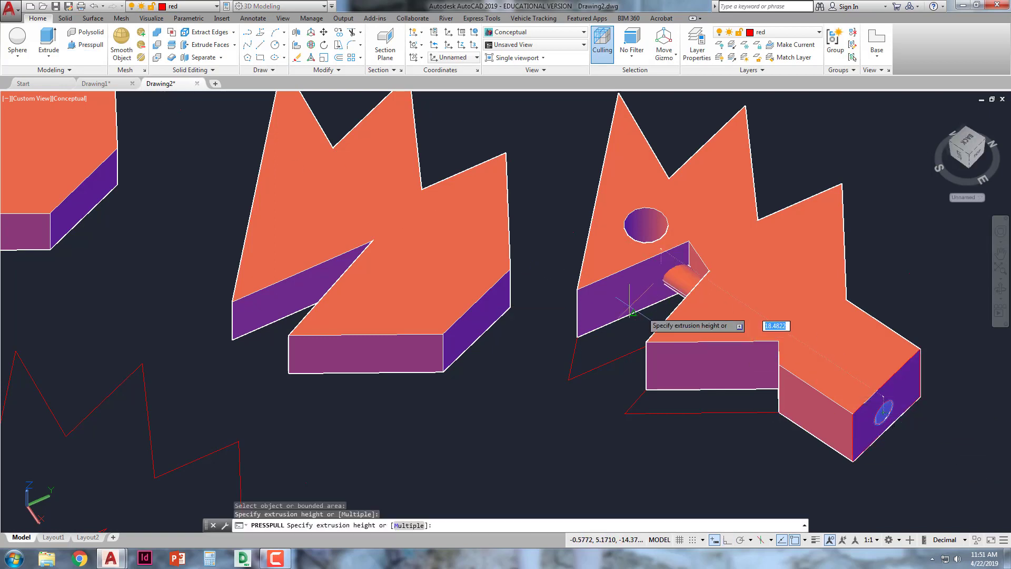
click(529, 213)
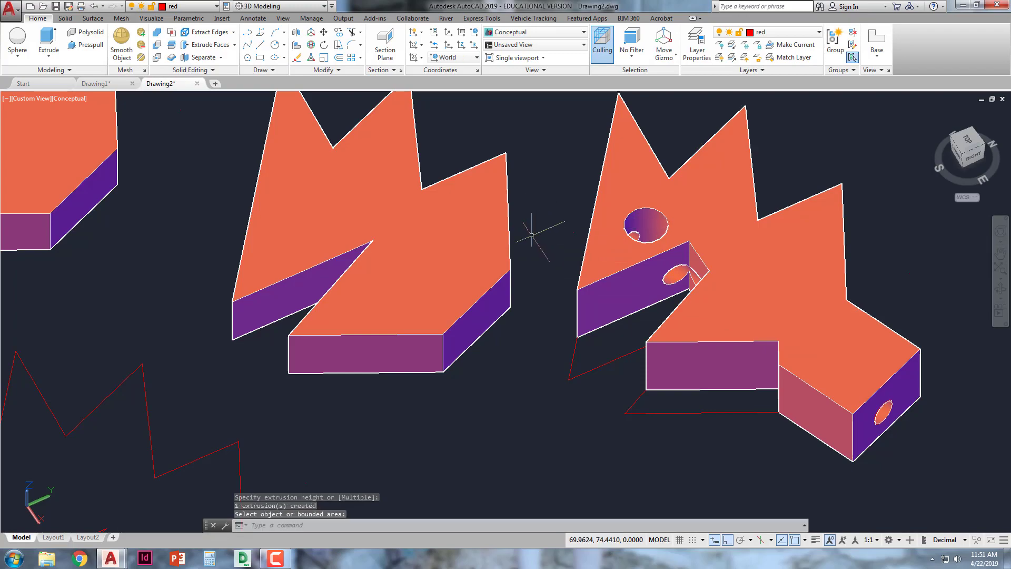
shift+middle_drag(682, 396, 723, 280)
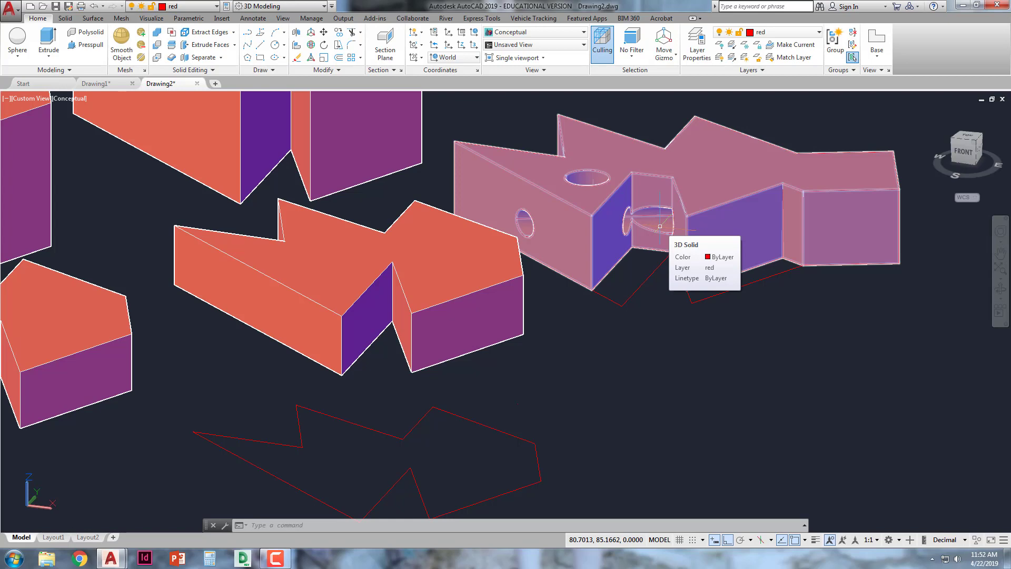
shift+middle_drag(659, 226, 536, 325)
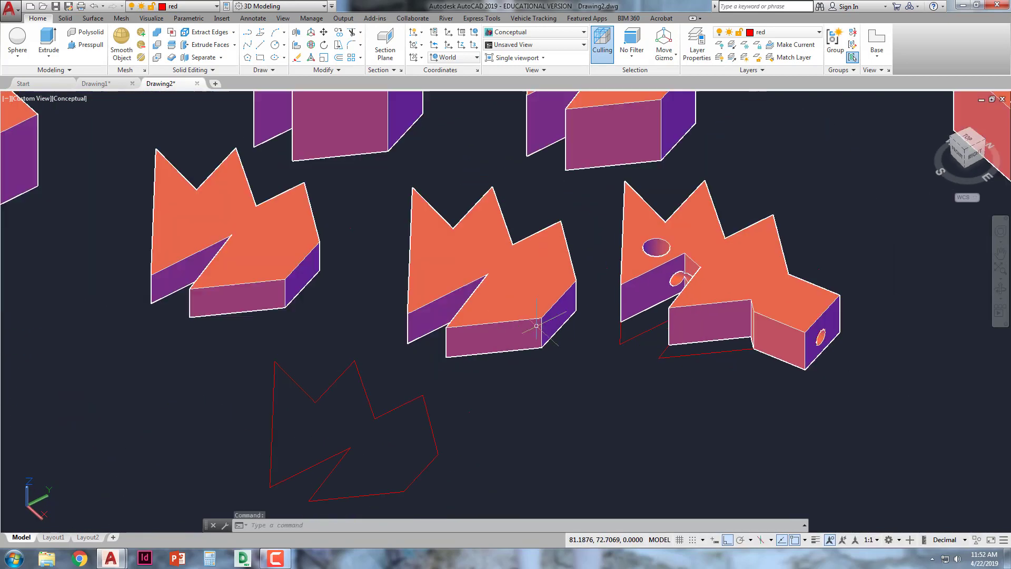
scroll(536, 325, down, 5)
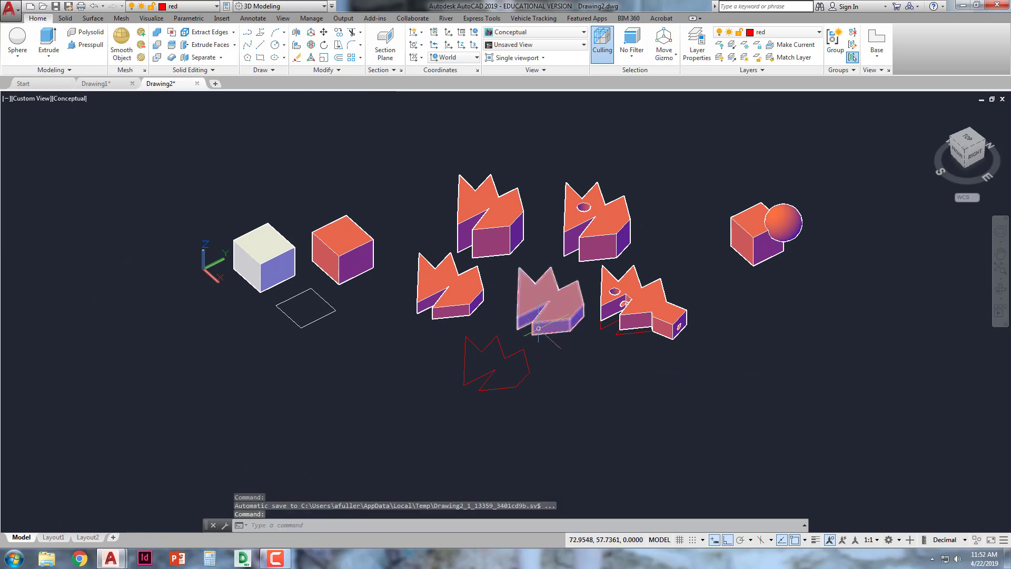
middle_drag(537, 330, 524, 295)
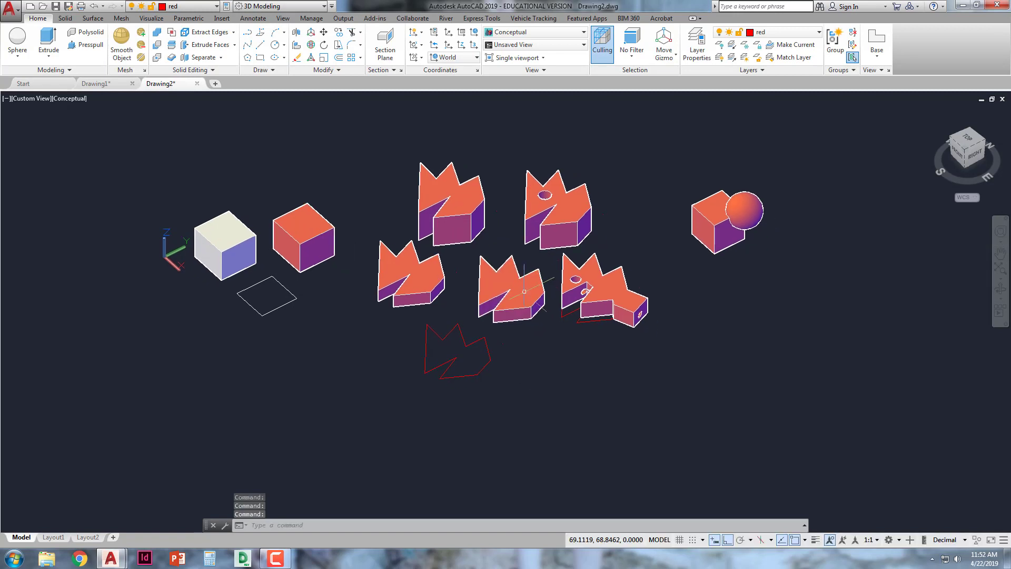
scroll(480, 298, up, 2)
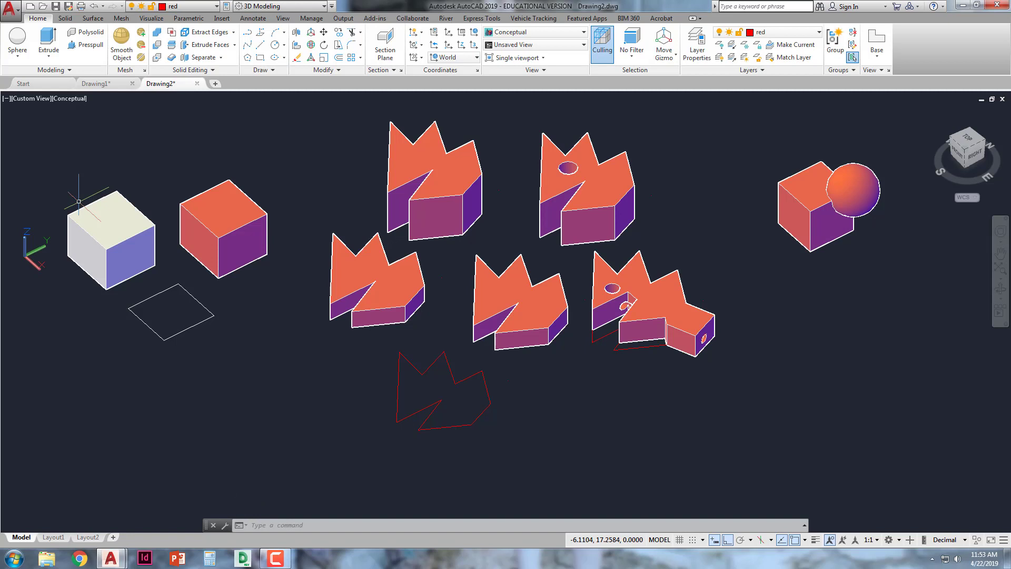
- Switch to Drawing1 and draw a rectangle in the empty area below the 3D mode instructions
click(94, 84)
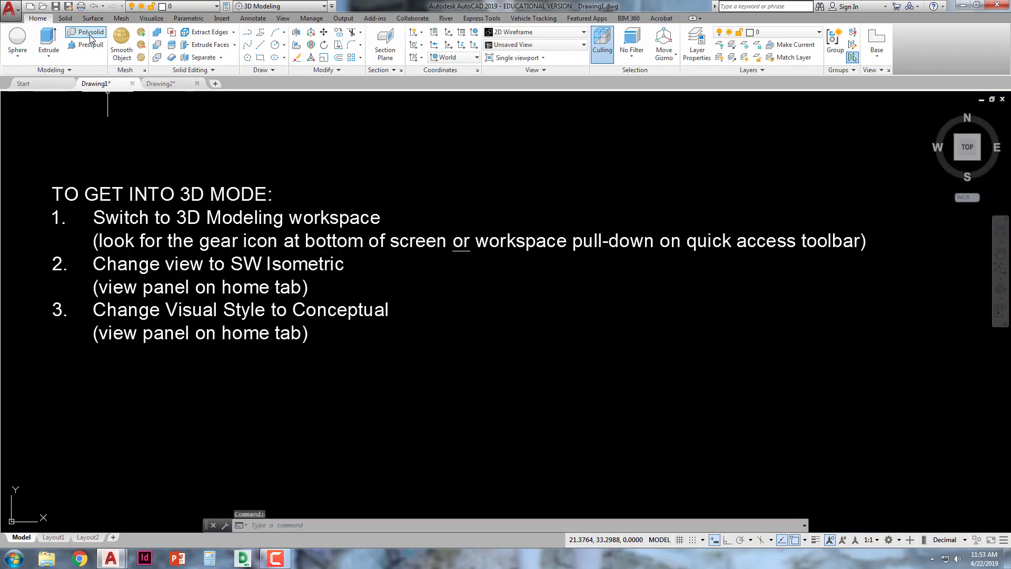
click(261, 57)
click(560, 396)
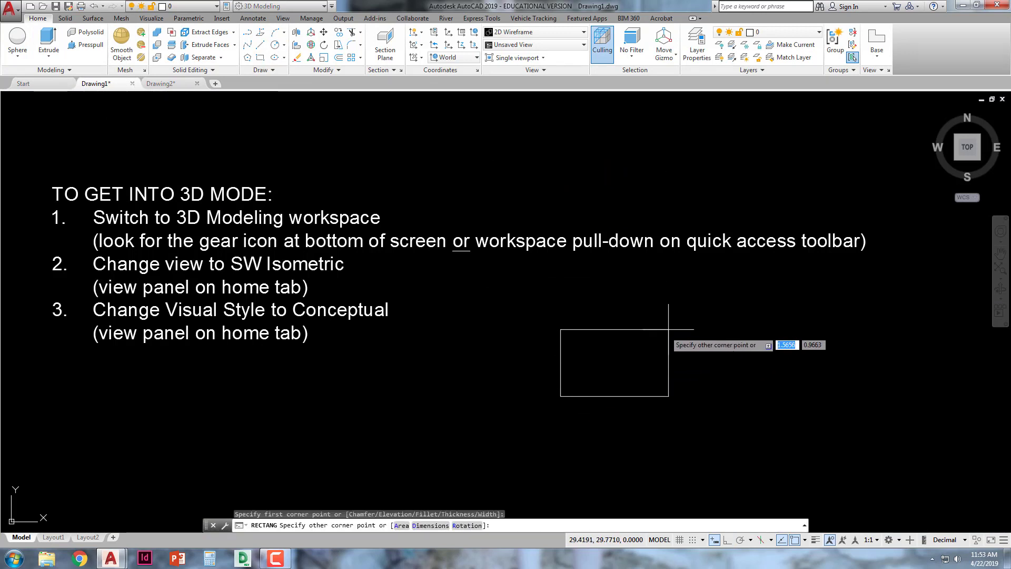
click(702, 326)
key(Return)
middle_drag(608, 365, 571, 353)
key(Escape)
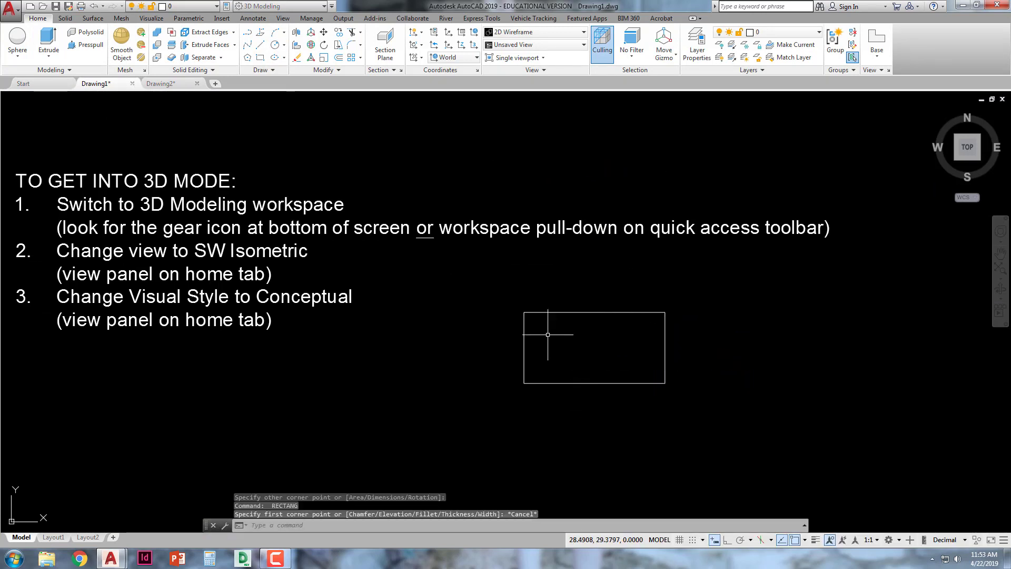
key(Escape)
key(Escape)
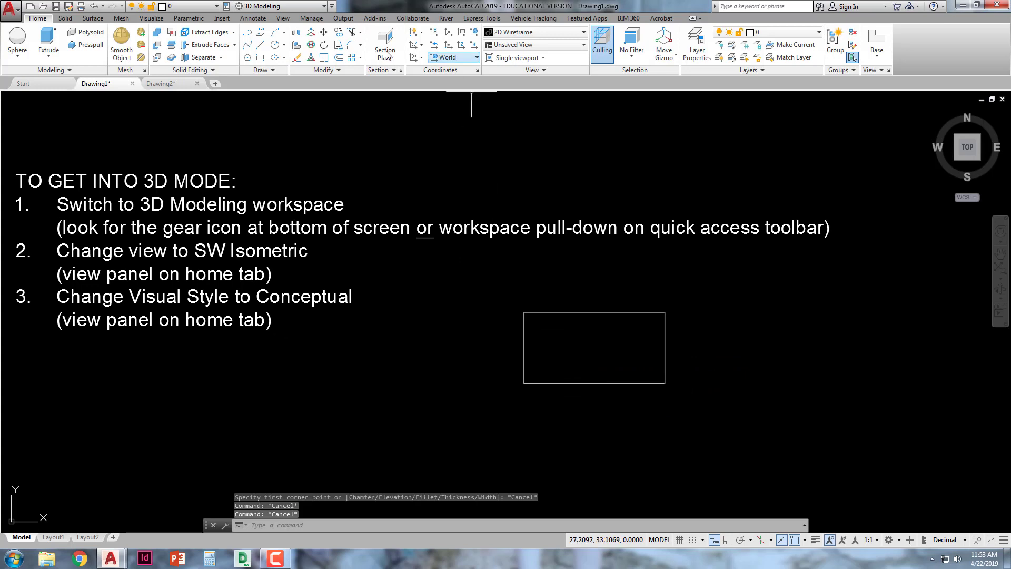
click(324, 46)
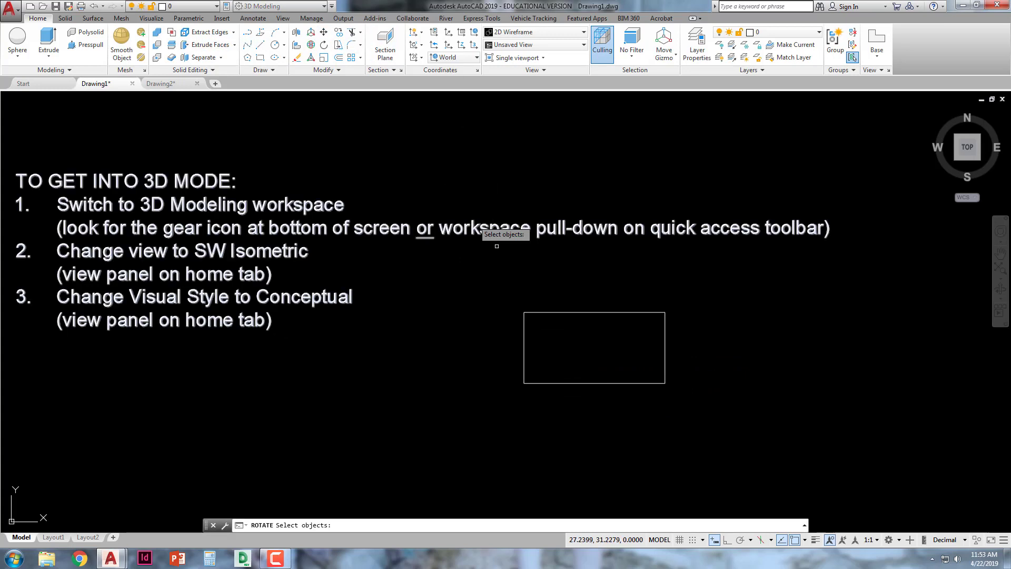
click(596, 362)
click(501, 265)
key(Return)
click(595, 347)
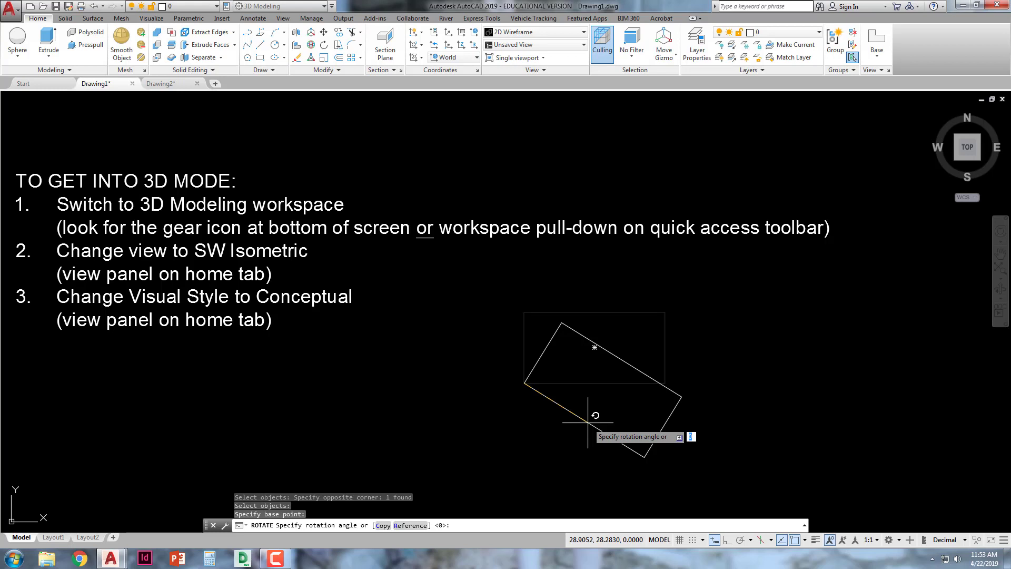
key(Escape)
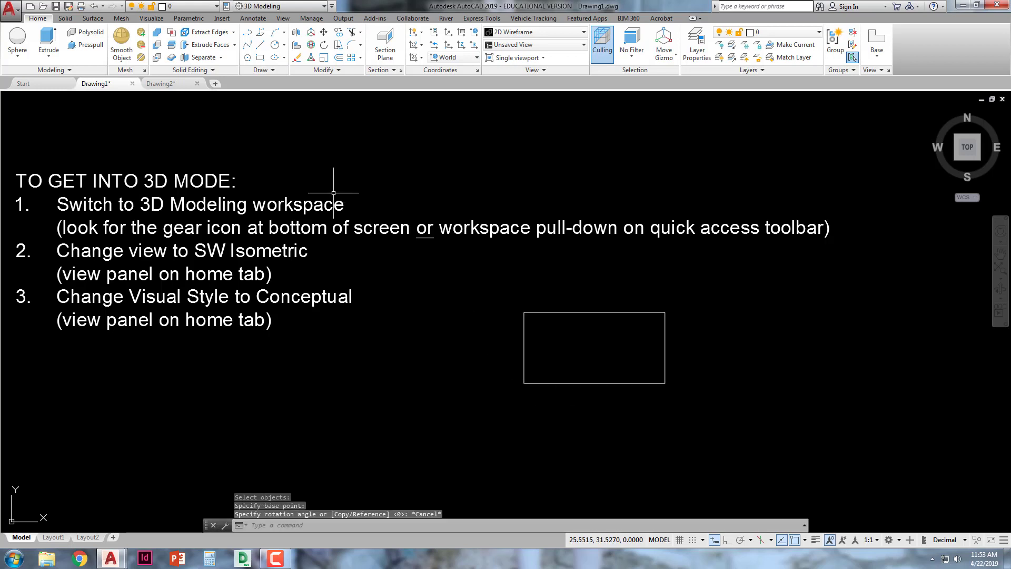
- Return to Drawing2 and use 3D Rotate to turn the tall jagged solid with the round hole about the green Y axis
click(183, 91)
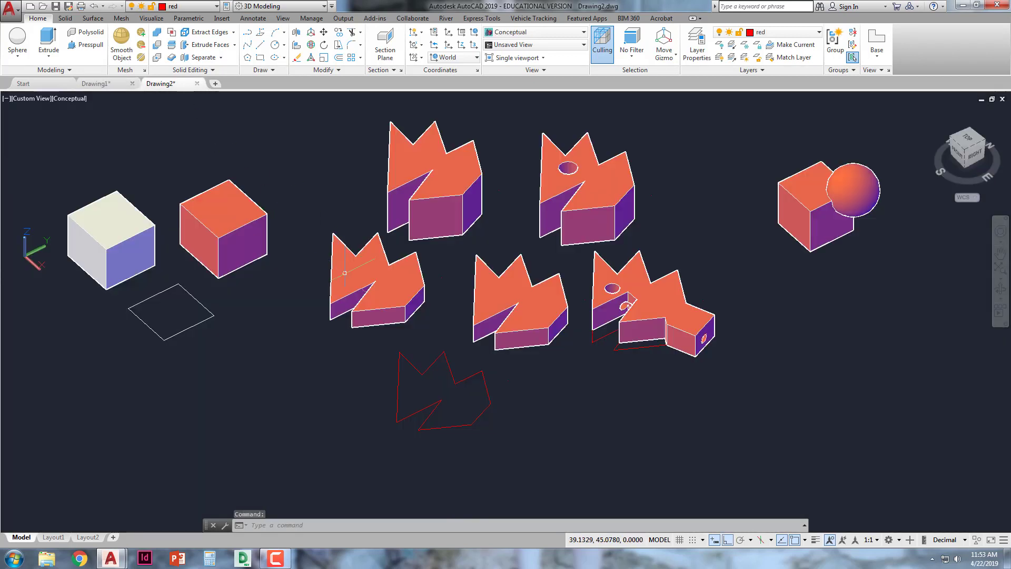
middle_drag(346, 276, 343, 268)
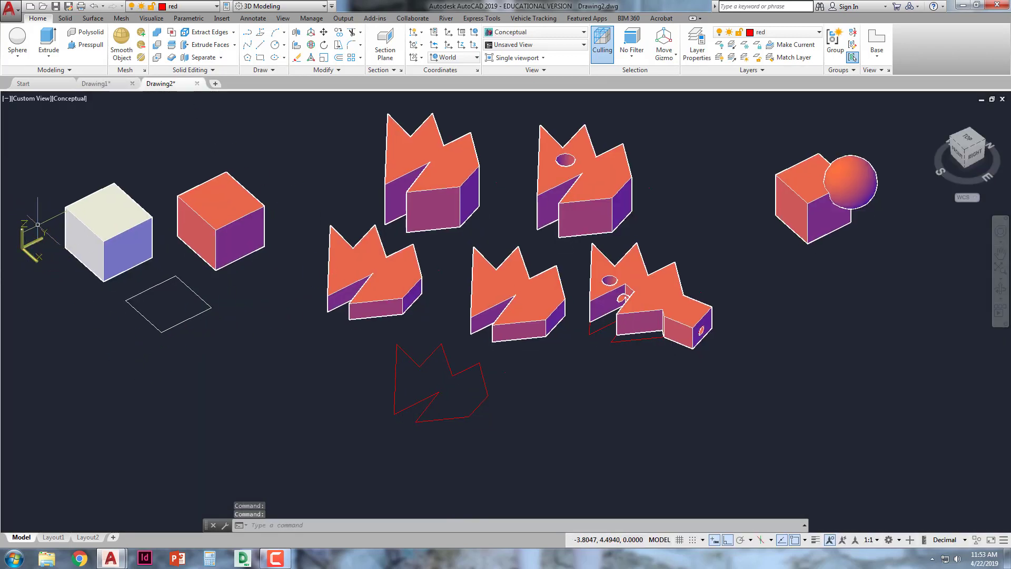
middle_drag(172, 232, 179, 261)
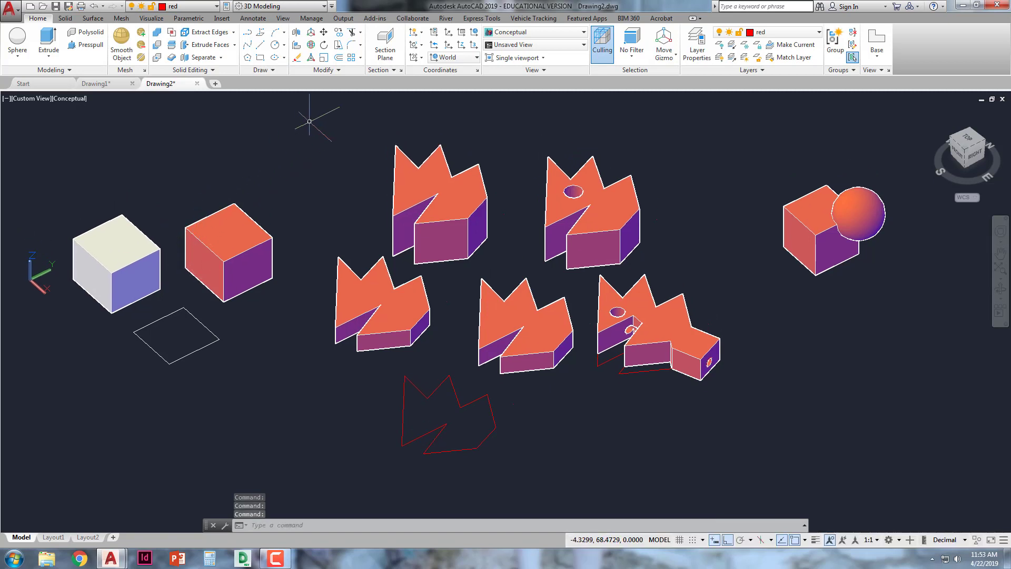
click(311, 45)
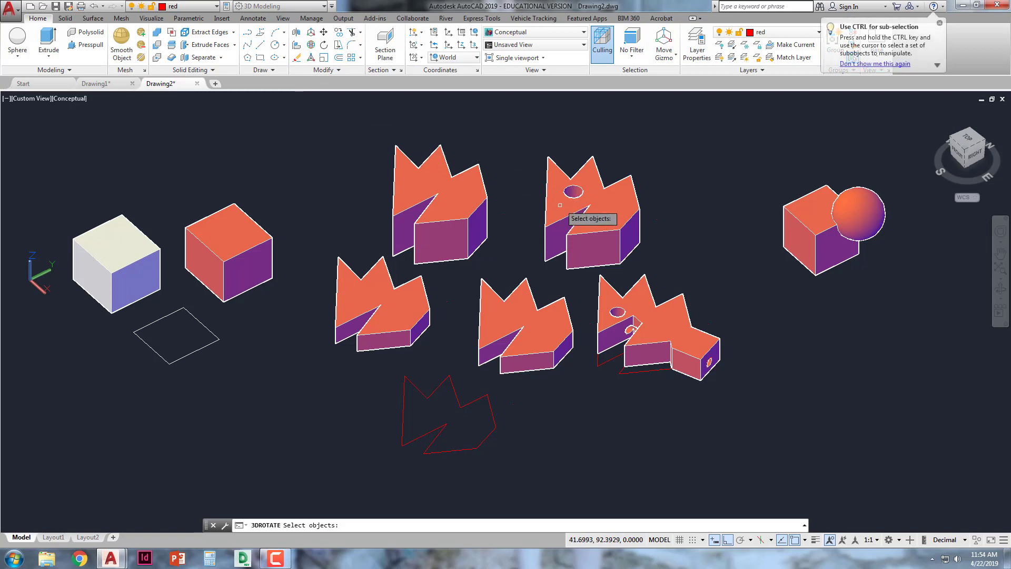
middle_drag(697, 253, 625, 266)
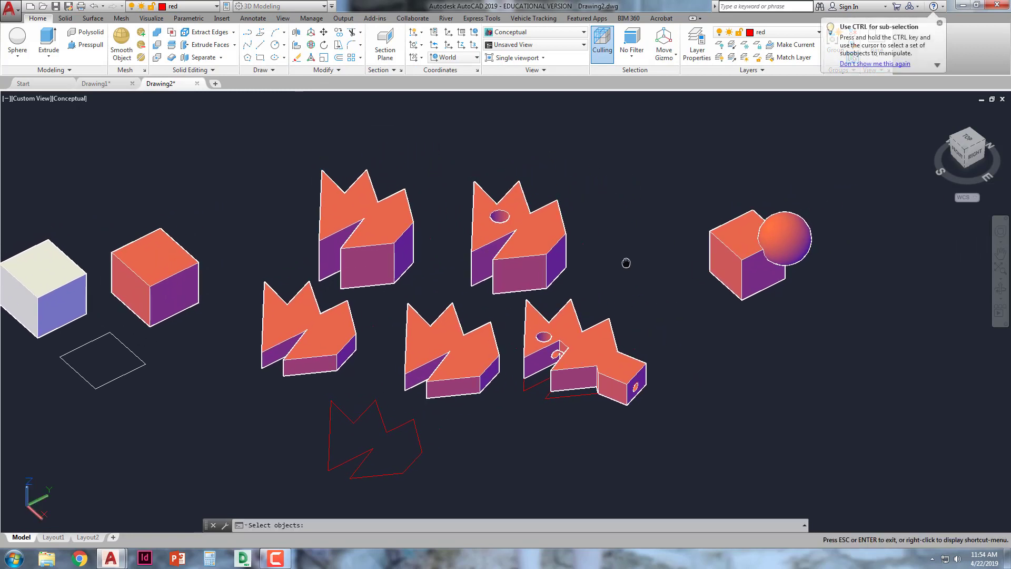
click(556, 251)
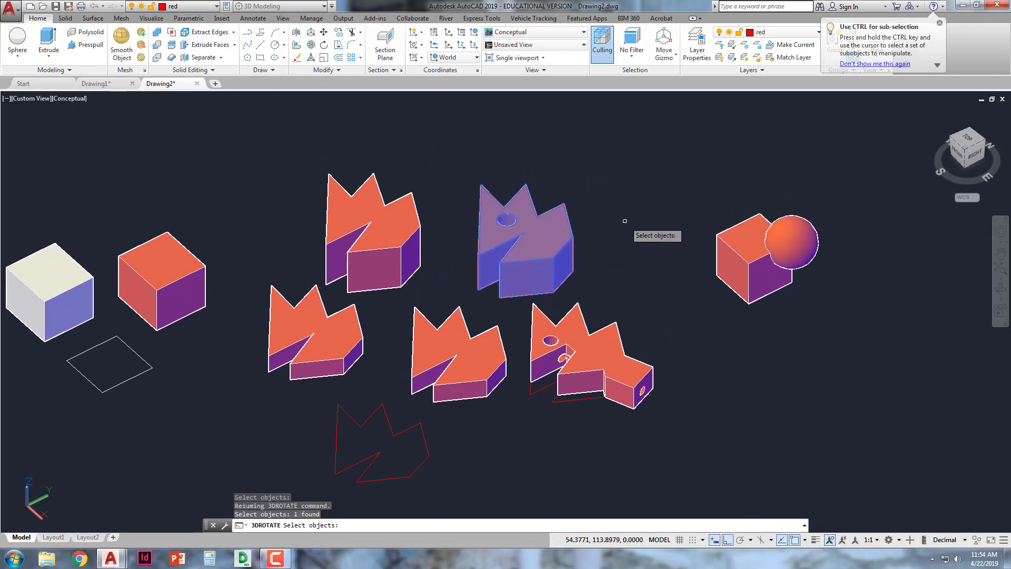
key(Return)
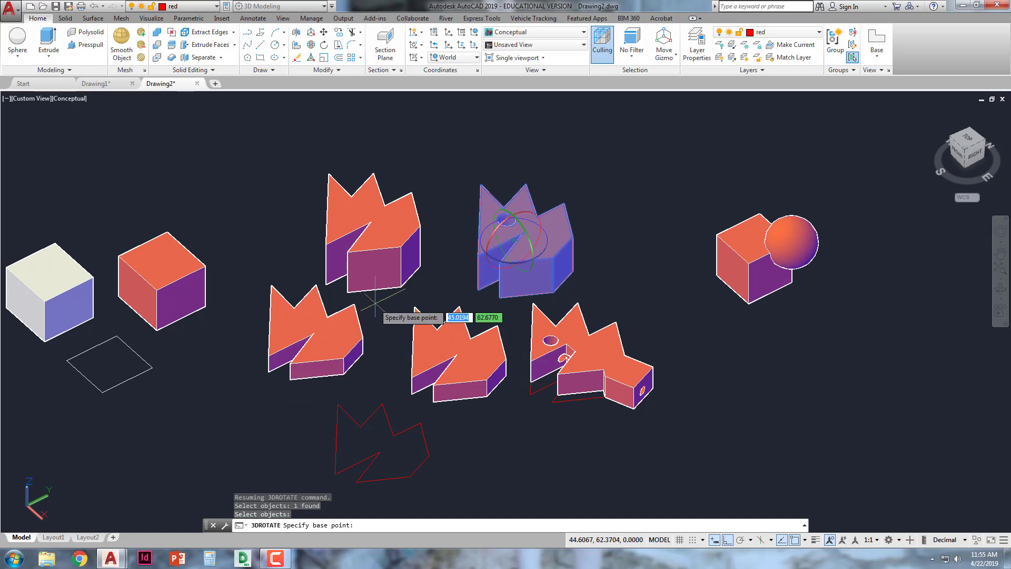
click(530, 243)
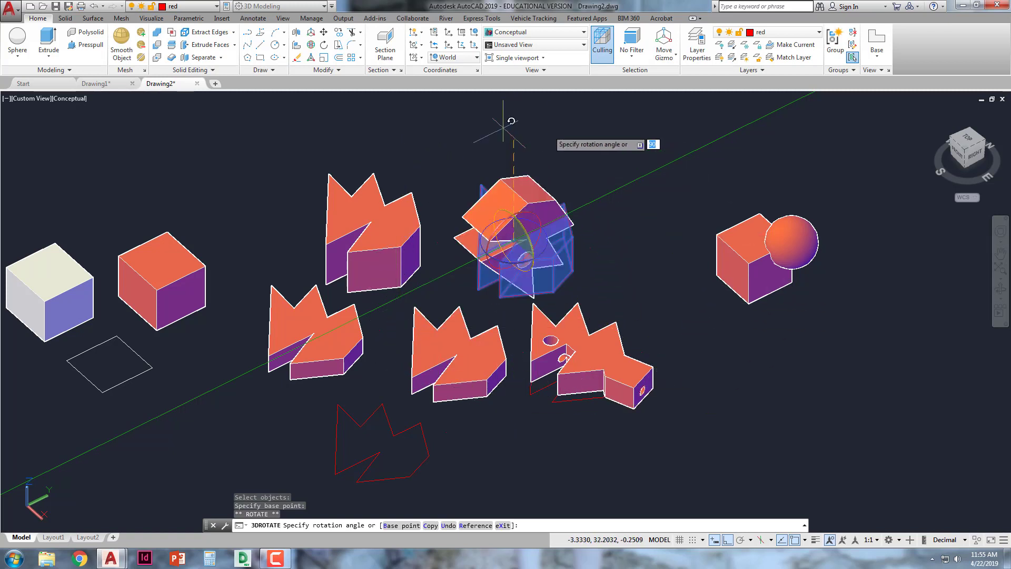
click(490, 473)
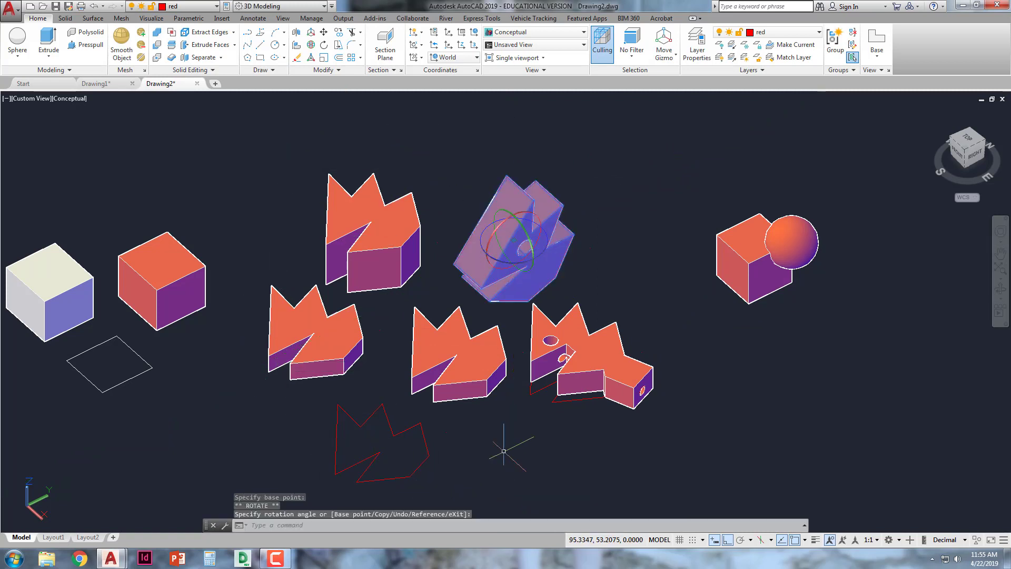
- Rotate the same solid further with its rotation gizmo so that its holed face stands upright toward the front-left
click(531, 264)
key(Return)
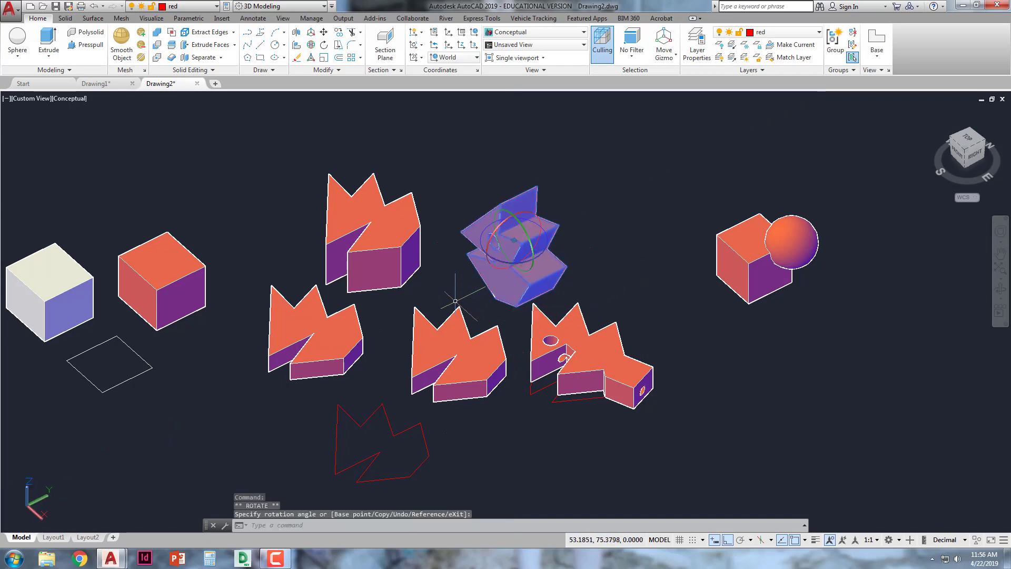
key(Return)
key(Escape)
scroll(479, 337, up, 6)
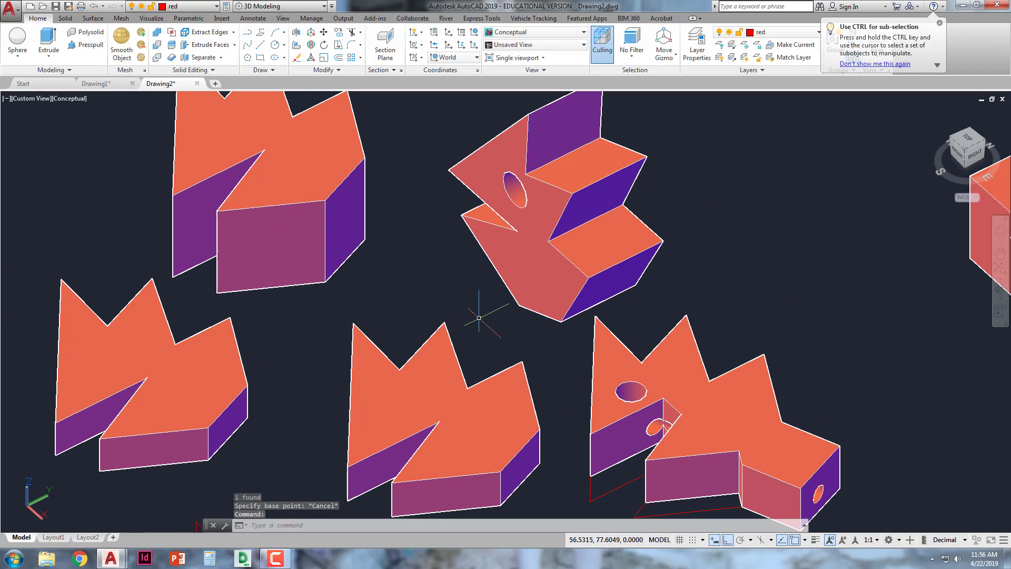
scroll(479, 317, down, 6)
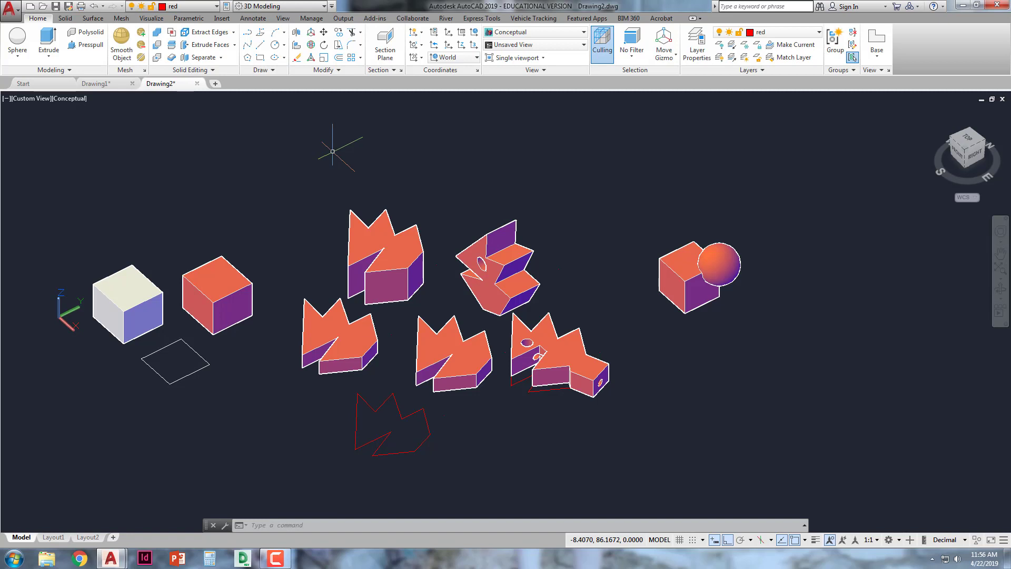
- Use 3D Move to shift the rotated solid along the green Y axis, away from the other jagged solids
middle_drag(399, 193, 363, 165)
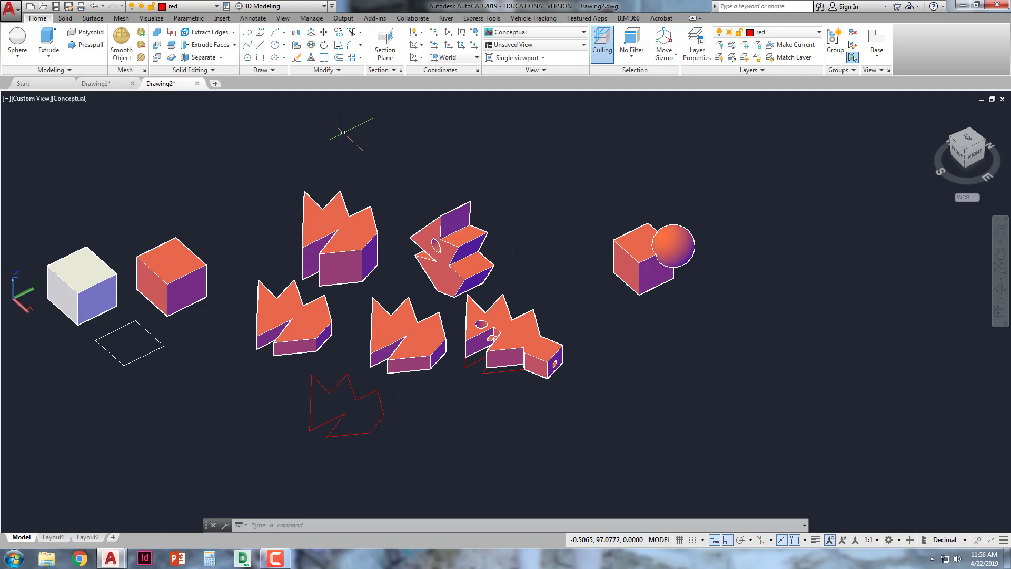
click(312, 34)
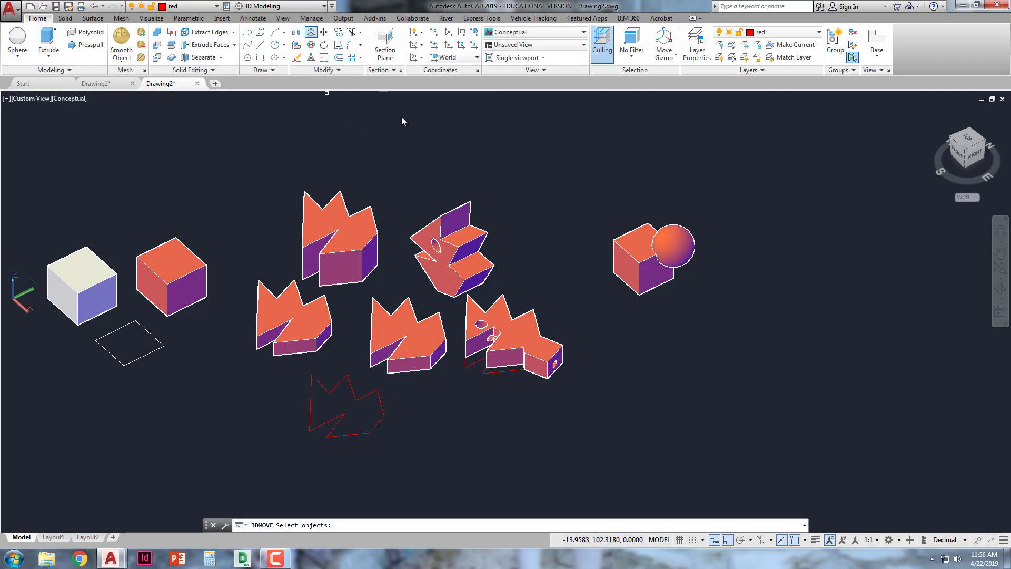
click(445, 255)
key(Return)
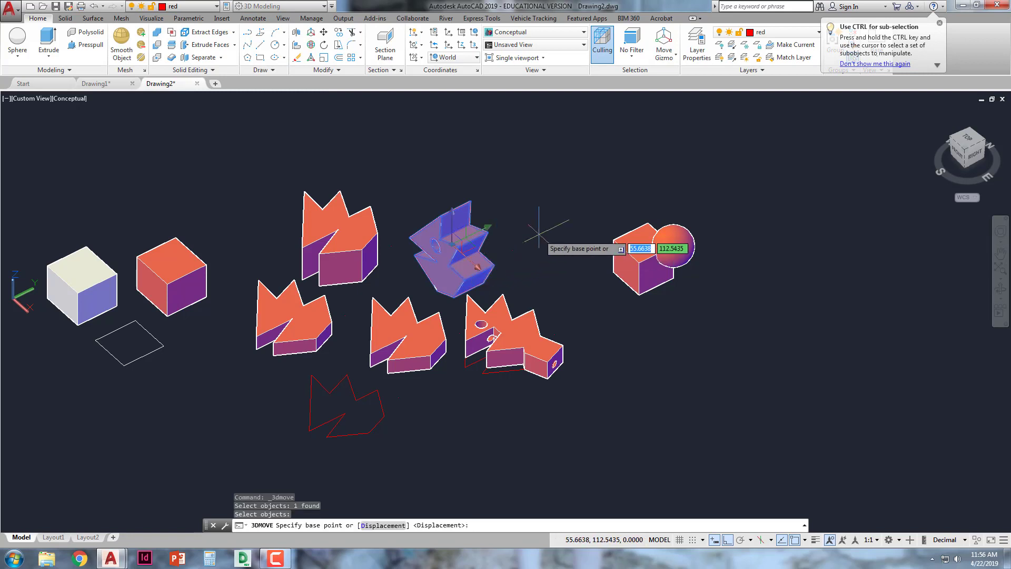
scroll(517, 234, up, 2)
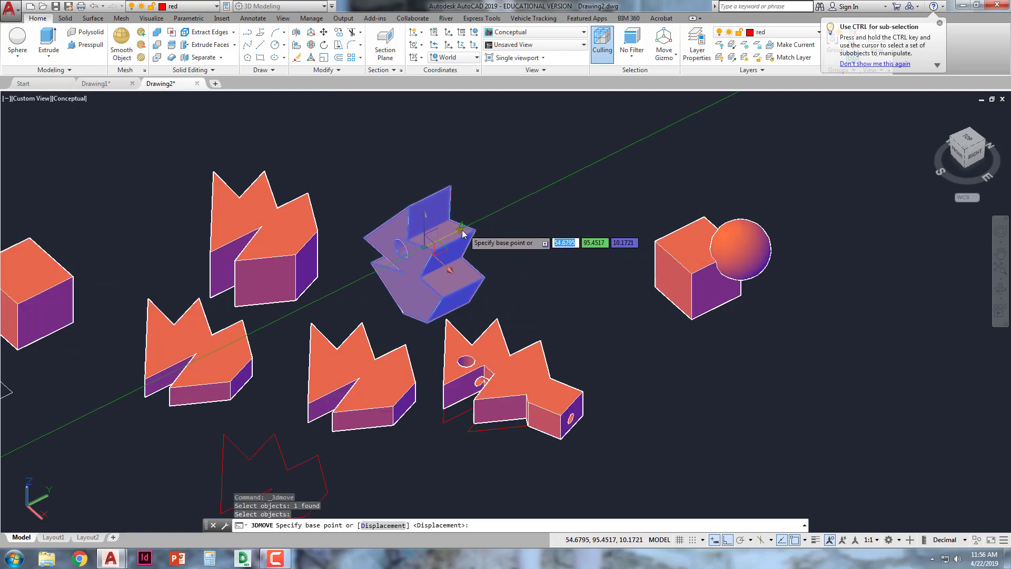
click(440, 235)
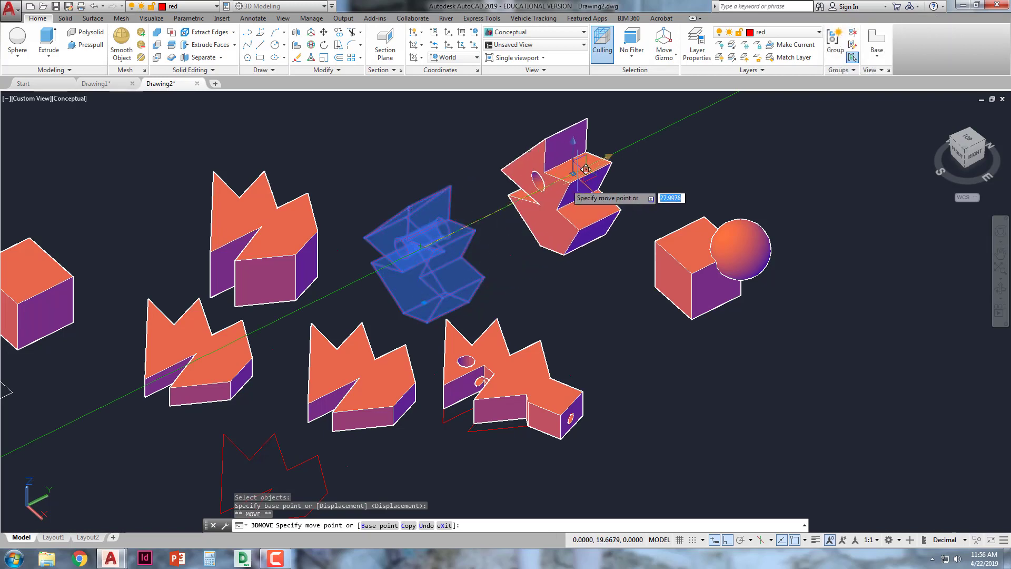
click(625, 144)
- Move the rotated solid backward along the red X axis with the move gizmo and clear the selection
click(634, 178)
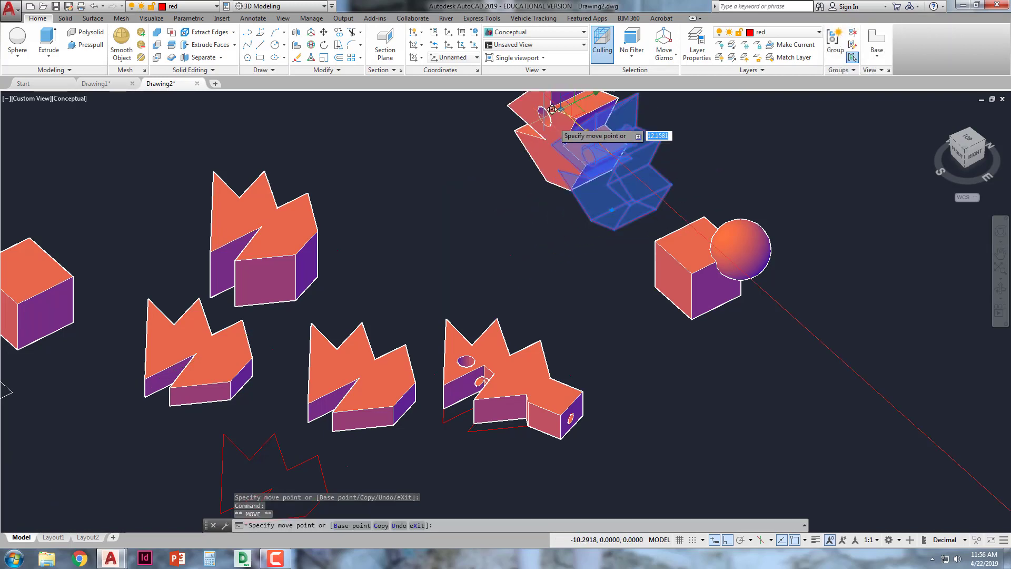
click(516, 131)
middle_drag(508, 144, 476, 273)
click(537, 174)
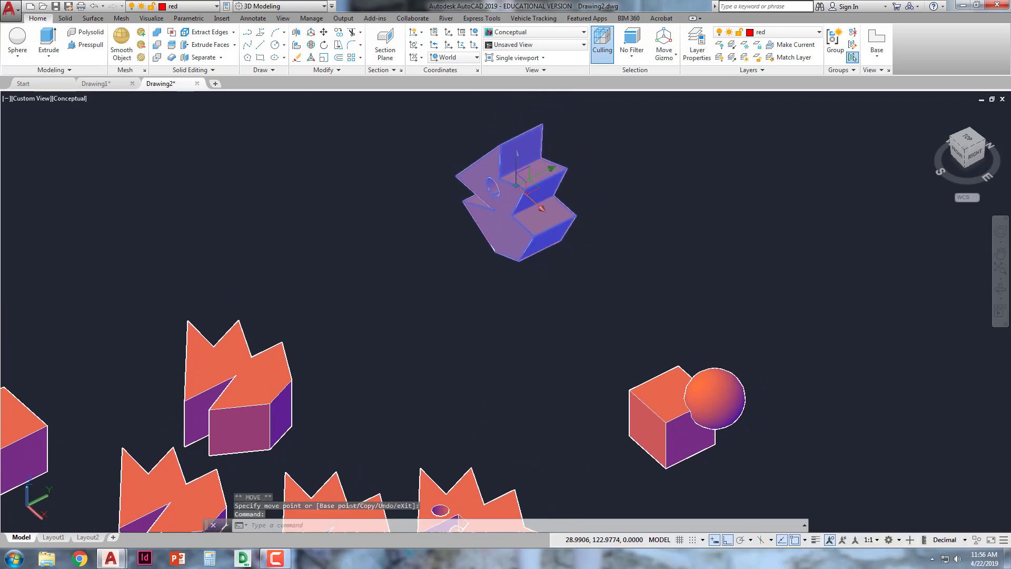
key(Escape)
key(Escape)
key(Escape)
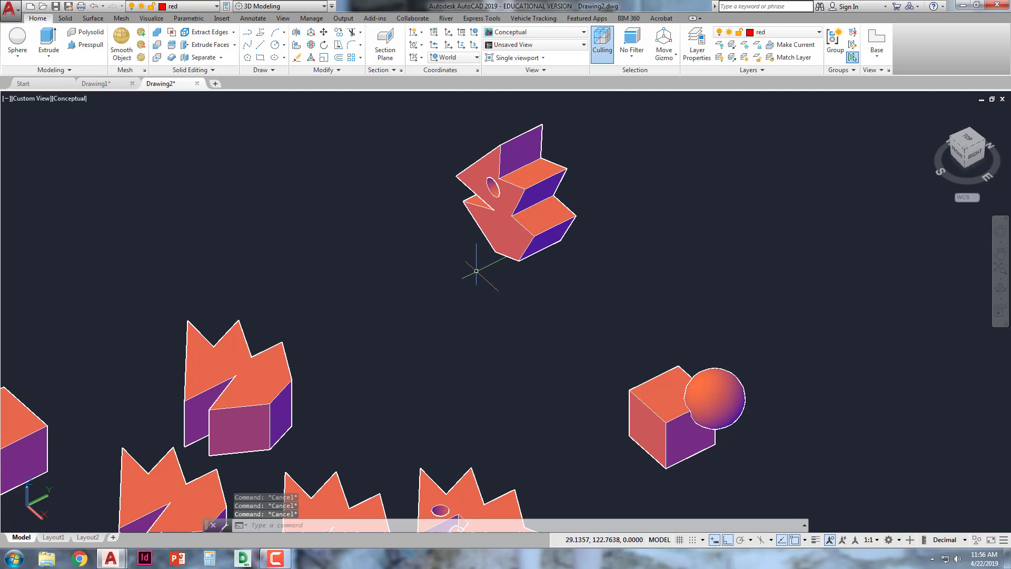
- Use the regular Move command with Ortho to shift the rotated solid about 8.19 along the X axis
click(324, 33)
click(532, 228)
key(Return)
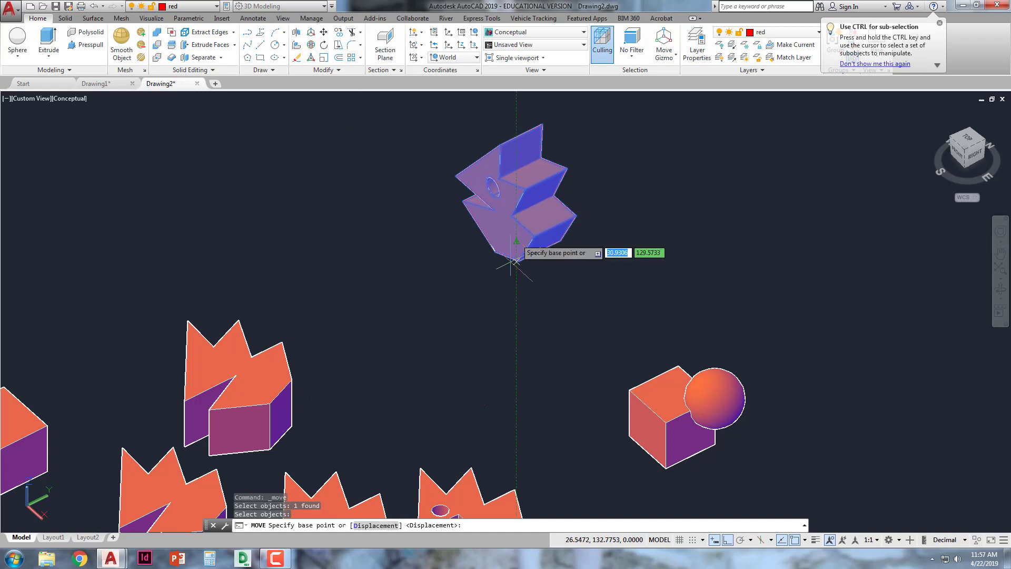
click(513, 280)
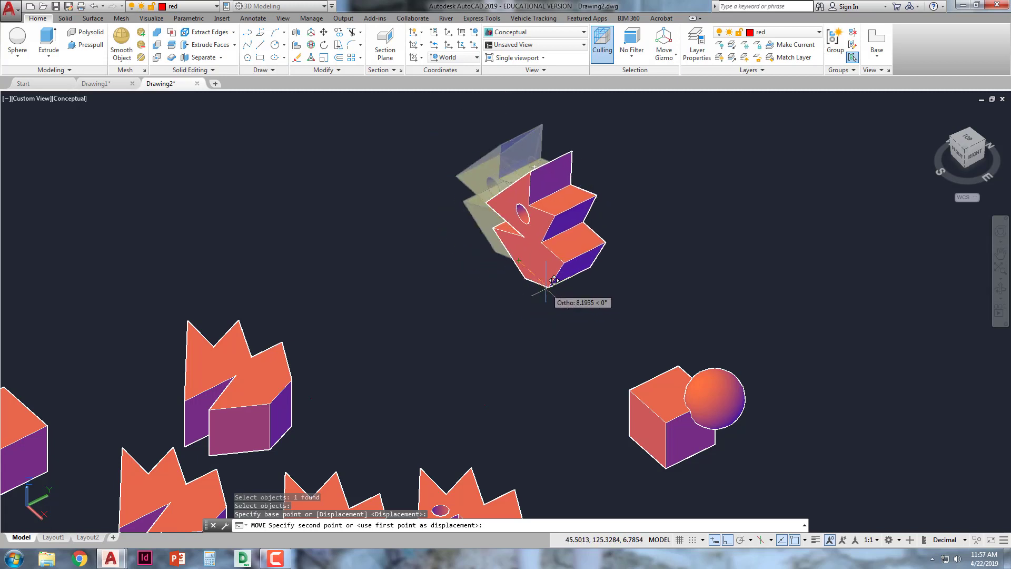
click(550, 281)
key(Escape)
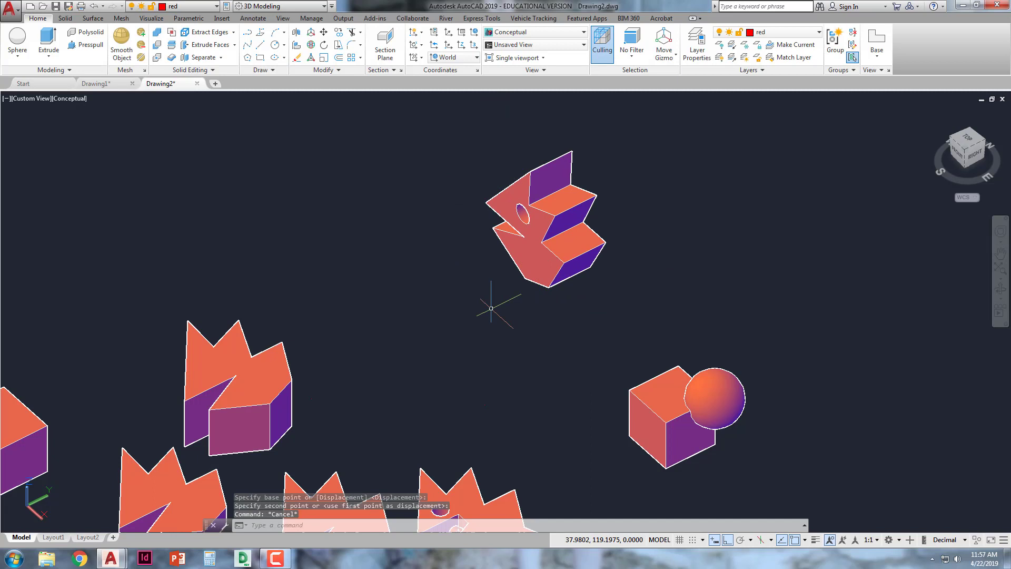